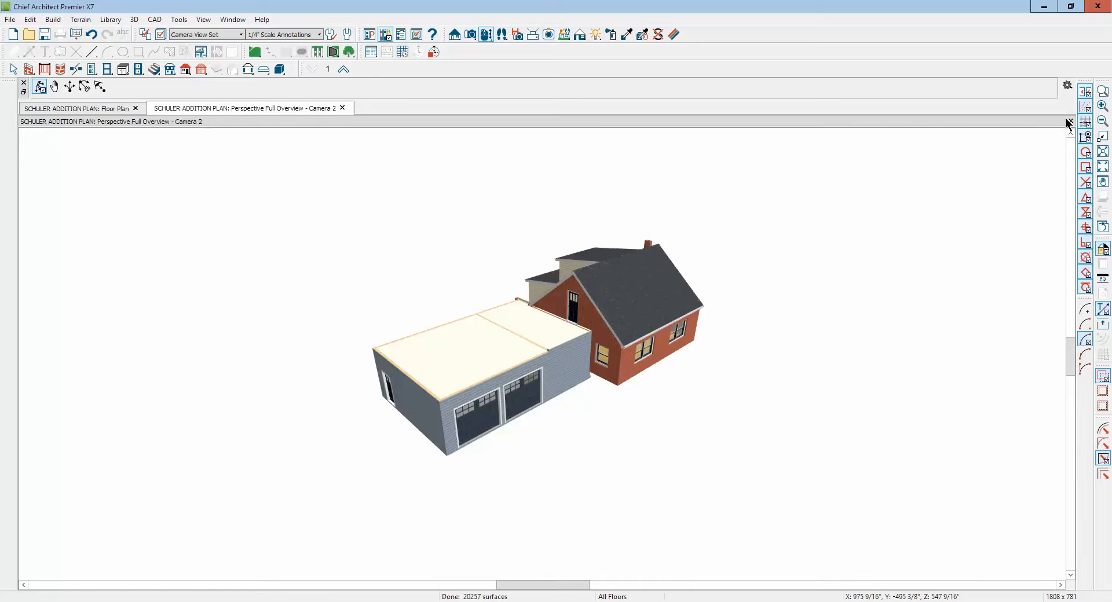
Switch from the camera overview to the floor plan and turn off the reference grid and grid snaps.
{"action": "scroll", "coordinate": [569, 316], "scroll_direction": "up", "scroll_amount": 4}
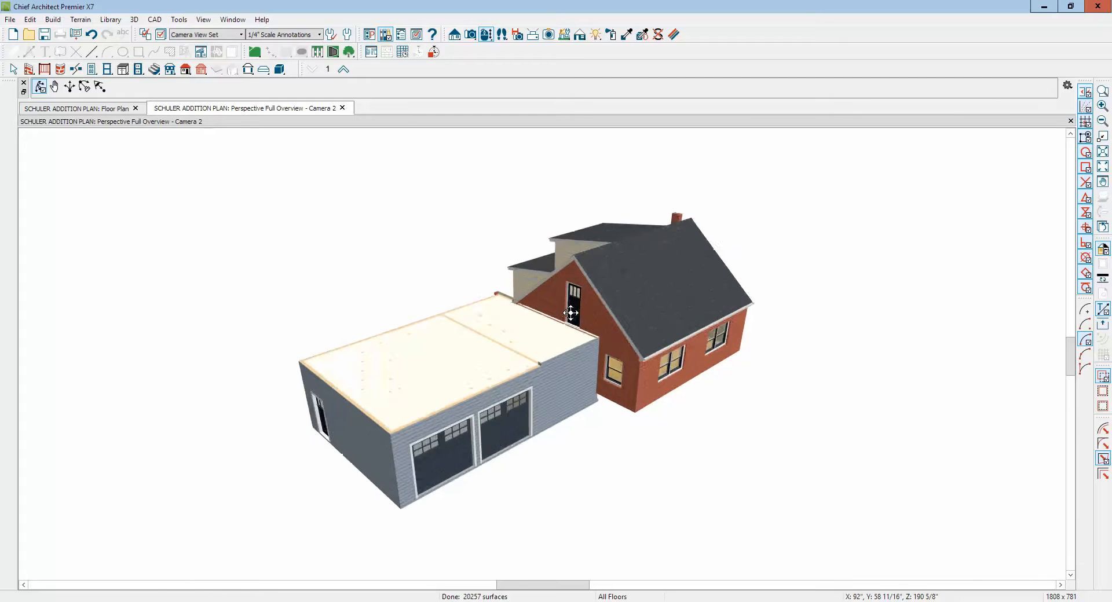
{"action": "scroll", "coordinate": [569, 316], "scroll_direction": "up", "scroll_amount": 2}
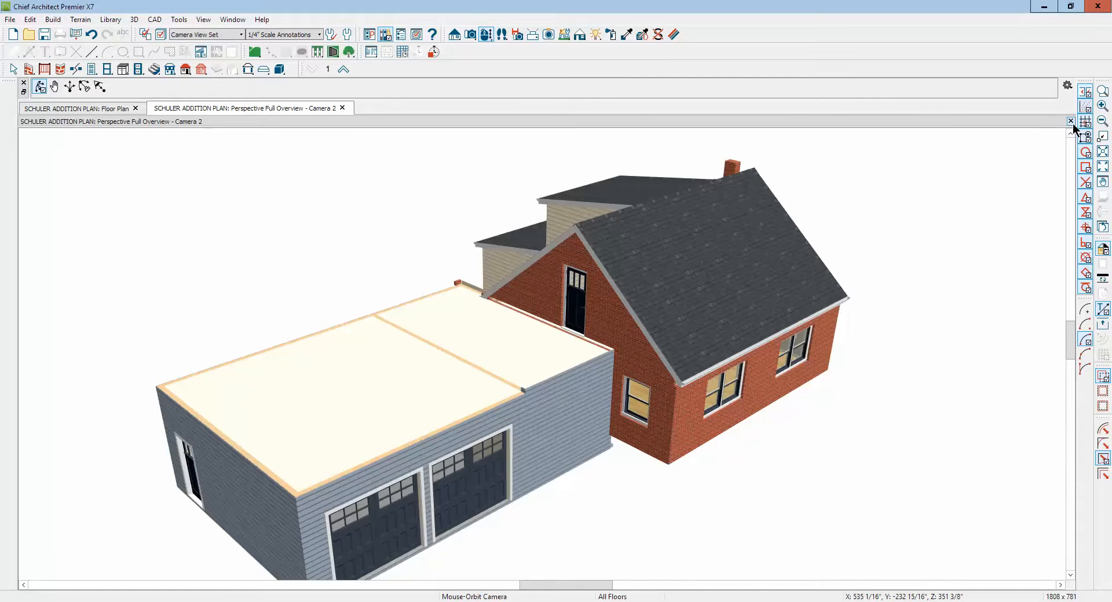
{"action": "key", "text": "ctrl+Tab"}
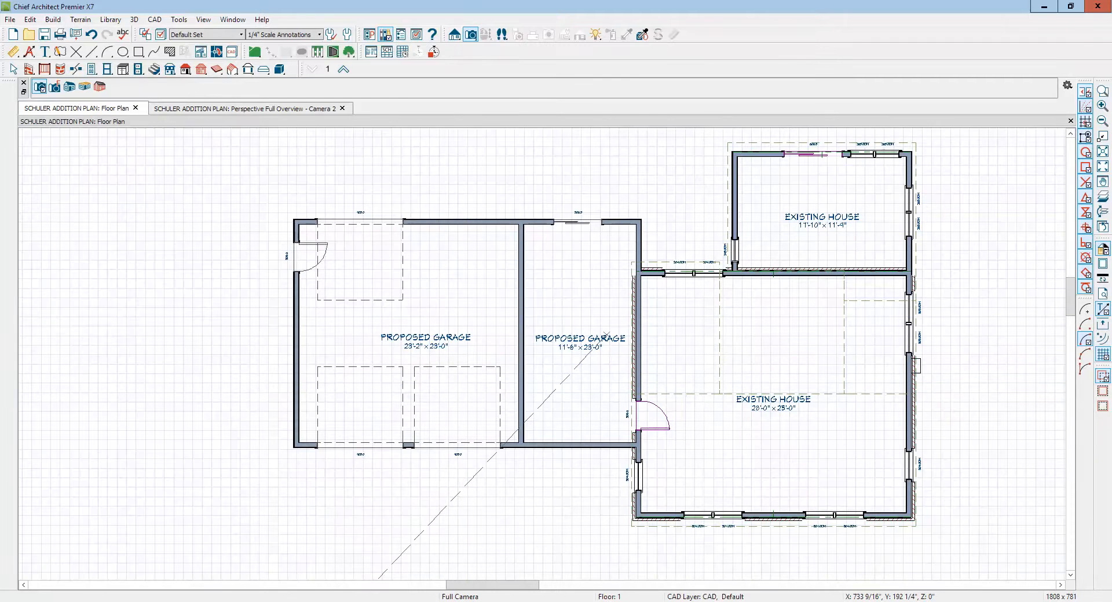
{"action": "left_click", "coordinate": [1102, 354]}
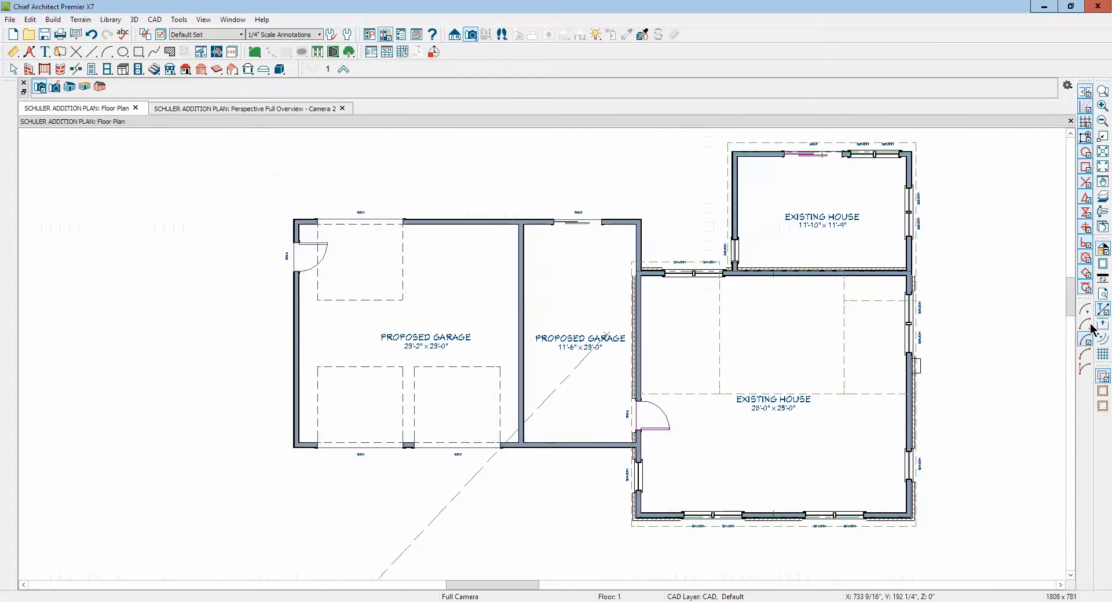
{"action": "left_click", "coordinate": [1086, 122]}
Display floor 2 and review the general specification of the solid attic wall along the garage front.
{"action": "scroll", "coordinate": [405, 350], "scroll_direction": "up", "scroll_amount": 1}
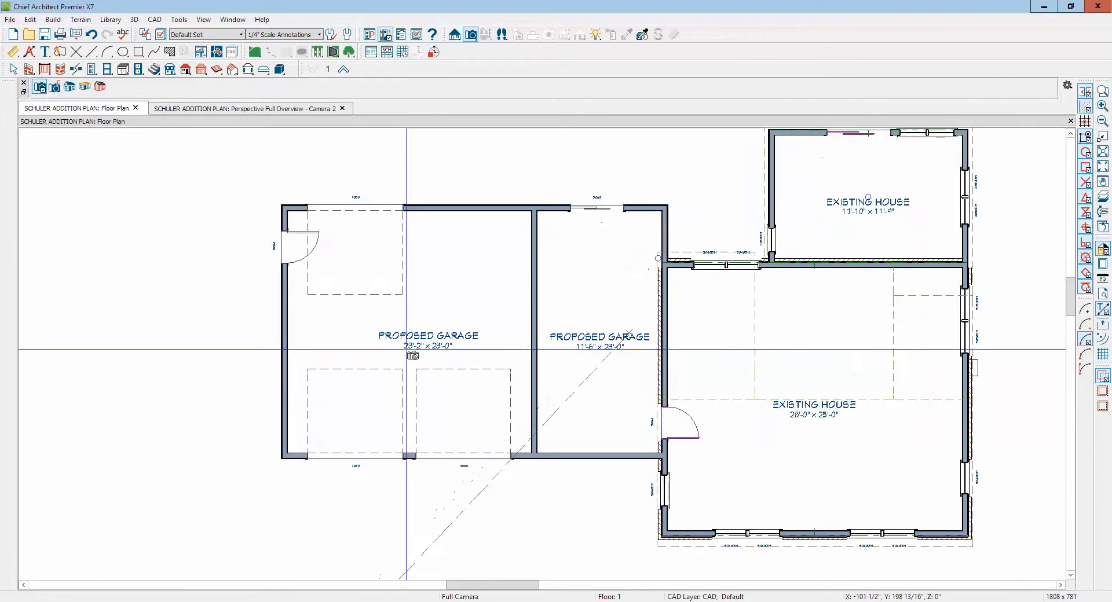
{"action": "left_click", "coordinate": [343, 69]}
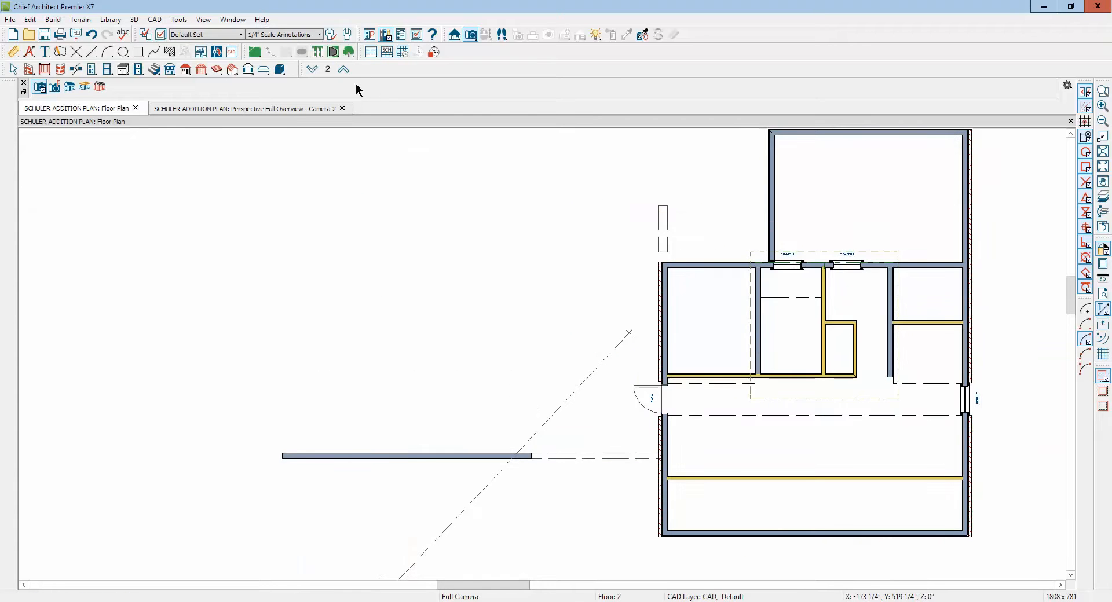
{"action": "key", "text": "space"}
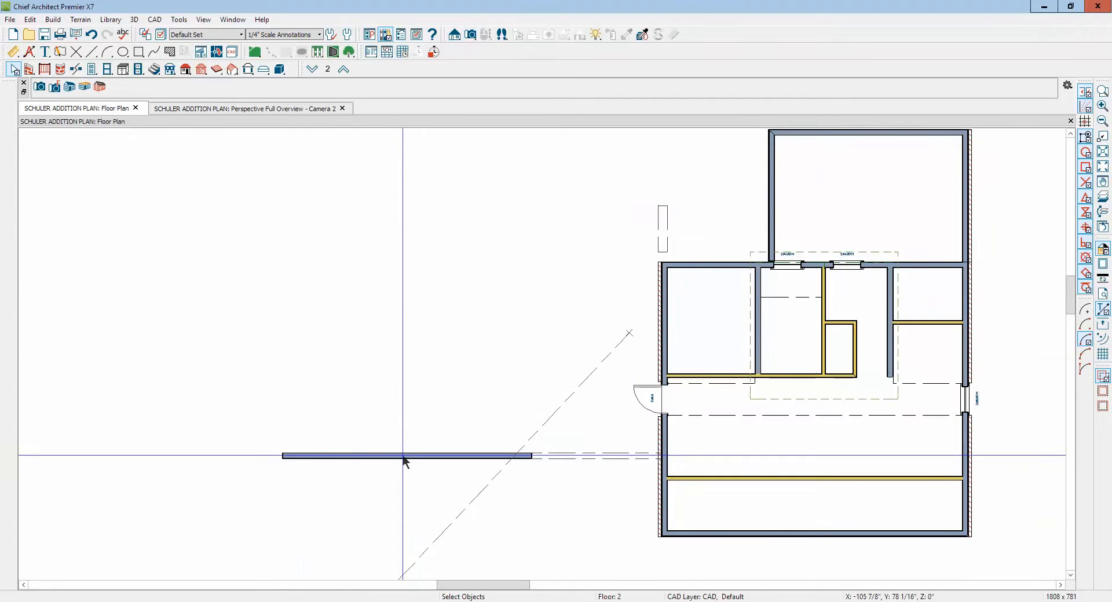
{"action": "left_click", "coordinate": [406, 456]}
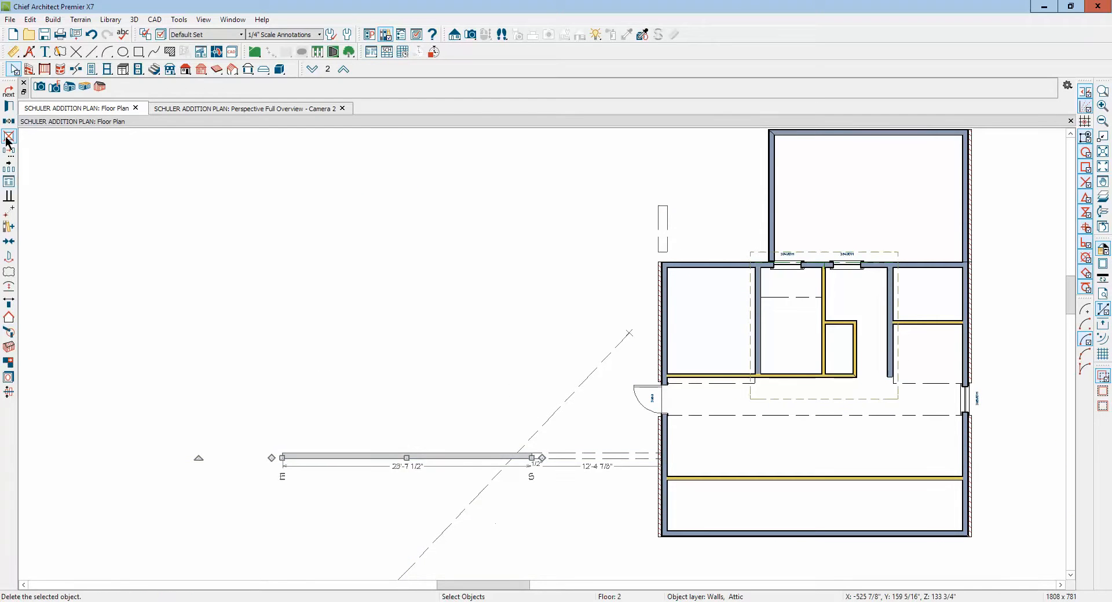
{"action": "left_click", "coordinate": [9, 106]}
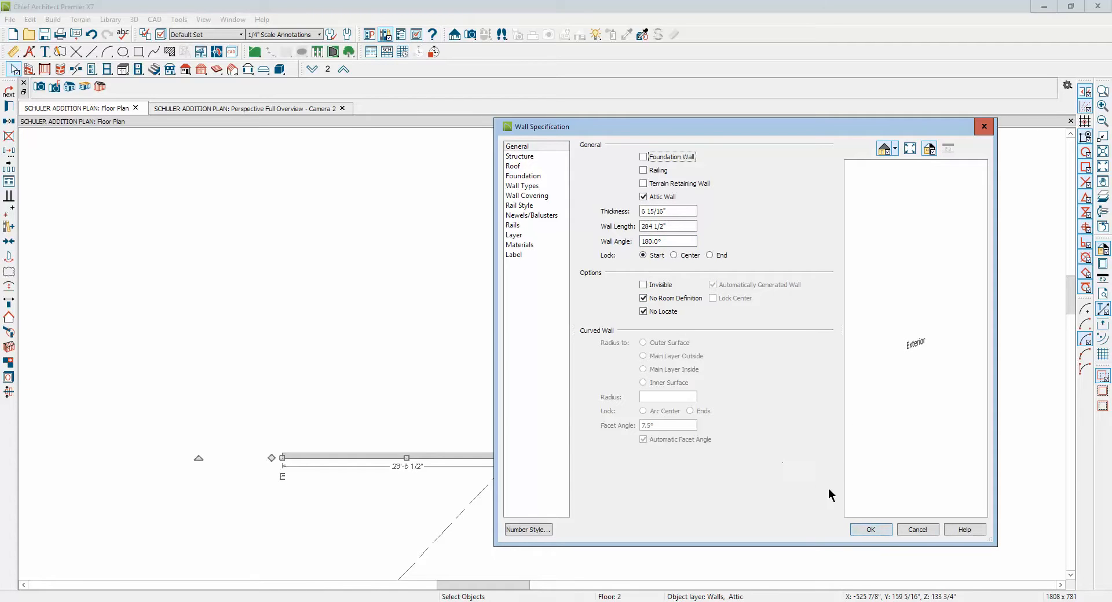
{"action": "left_click", "coordinate": [919, 528]}
{"action": "left_click", "coordinate": [583, 501]}
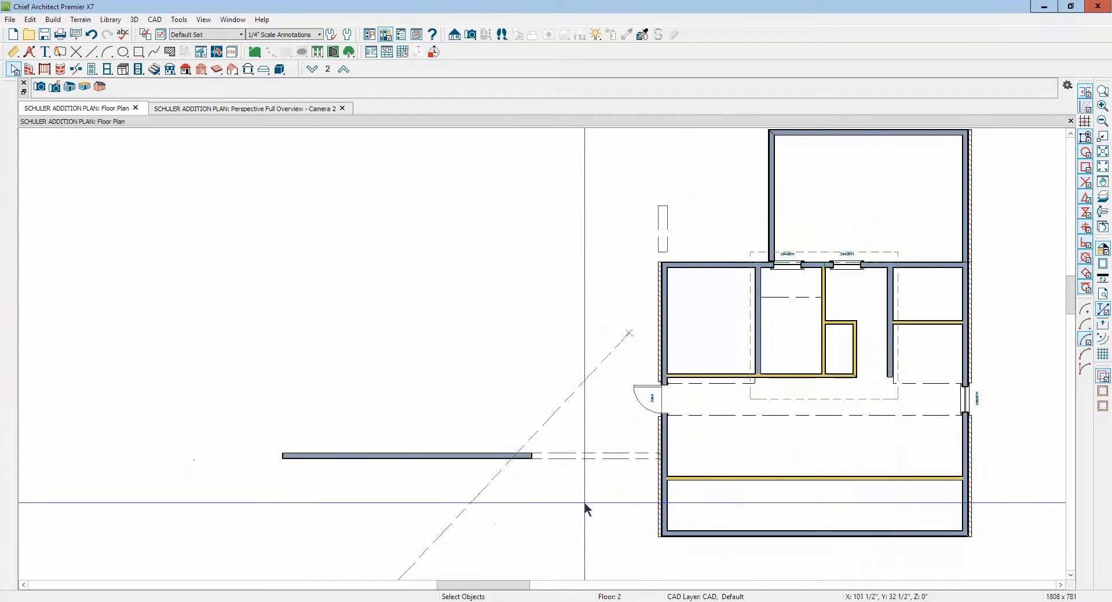
Check the general specification of the invisible attic wall between the solid attic wall and the existing house.
{"action": "double_click", "coordinate": [599, 456]}
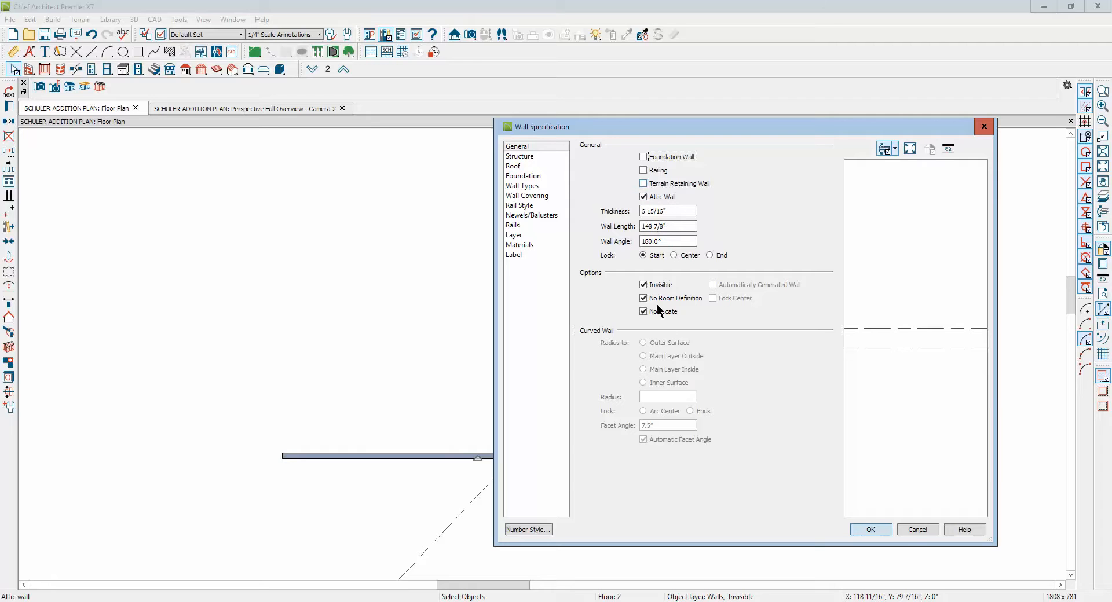
{"action": "left_click", "coordinate": [912, 529]}
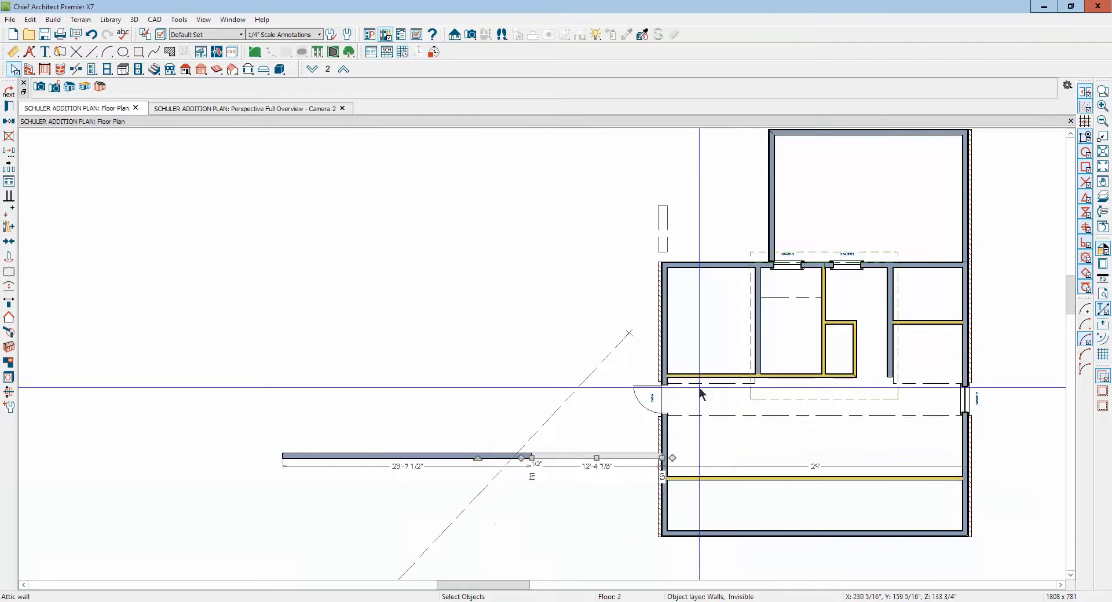
{"action": "left_click", "coordinate": [622, 408]}
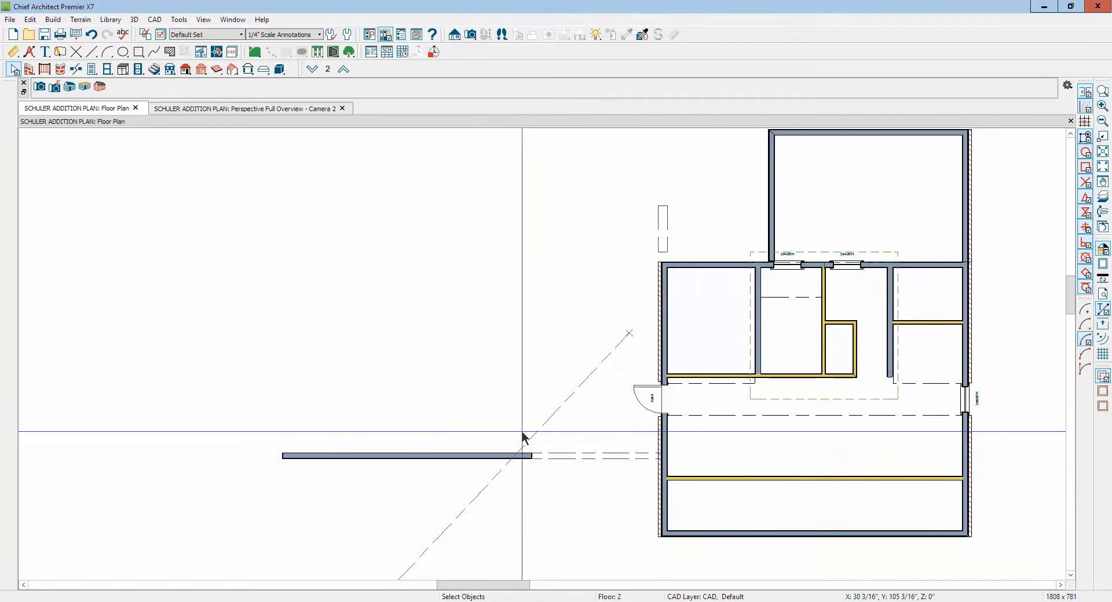
With the reference floor displayed, turn off Attic Wall, No Room Definition and No Locate for the solid wall above the two garage doors.
{"action": "left_click", "coordinate": [1101, 198]}
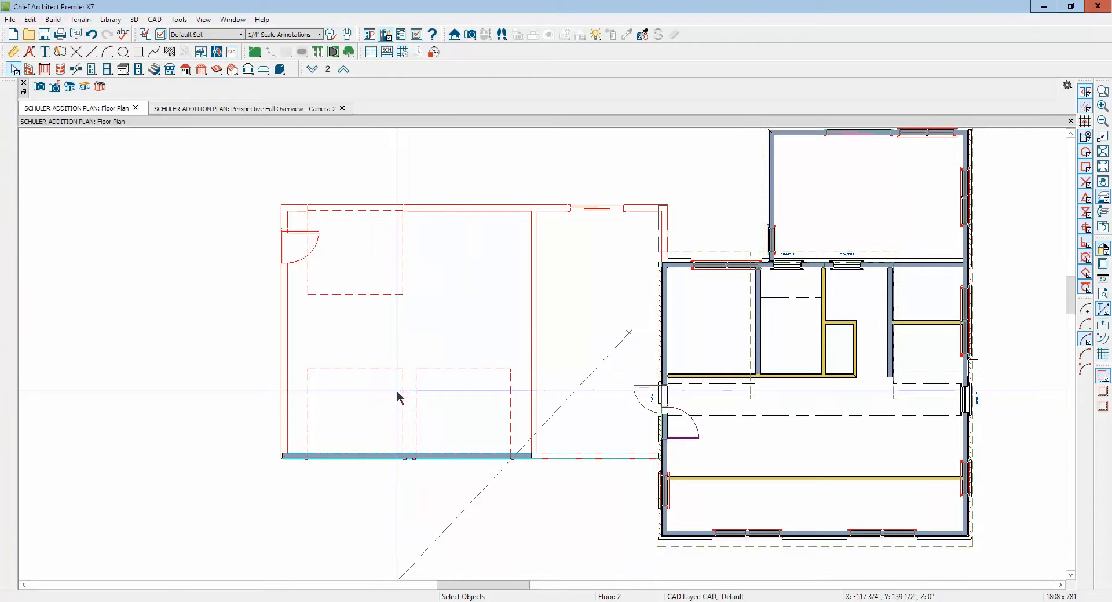
{"action": "left_click", "coordinate": [322, 456]}
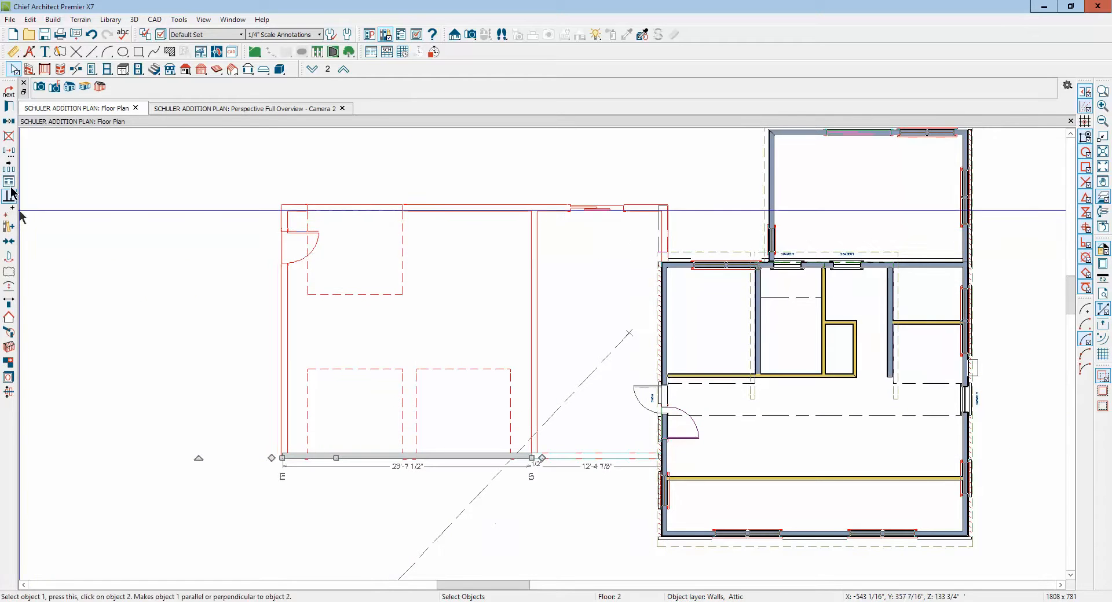
{"action": "left_click", "coordinate": [10, 107]}
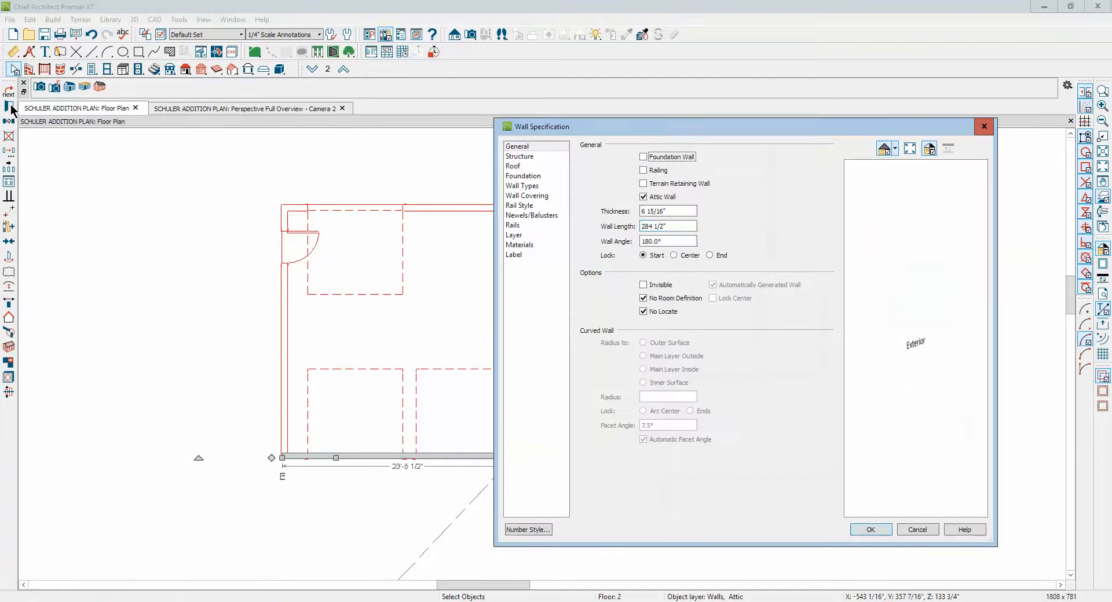
{"action": "left_click", "coordinate": [653, 198]}
{"action": "left_click", "coordinate": [658, 299]}
{"action": "left_click", "coordinate": [661, 313]}
{"action": "left_click", "coordinate": [870, 530]}
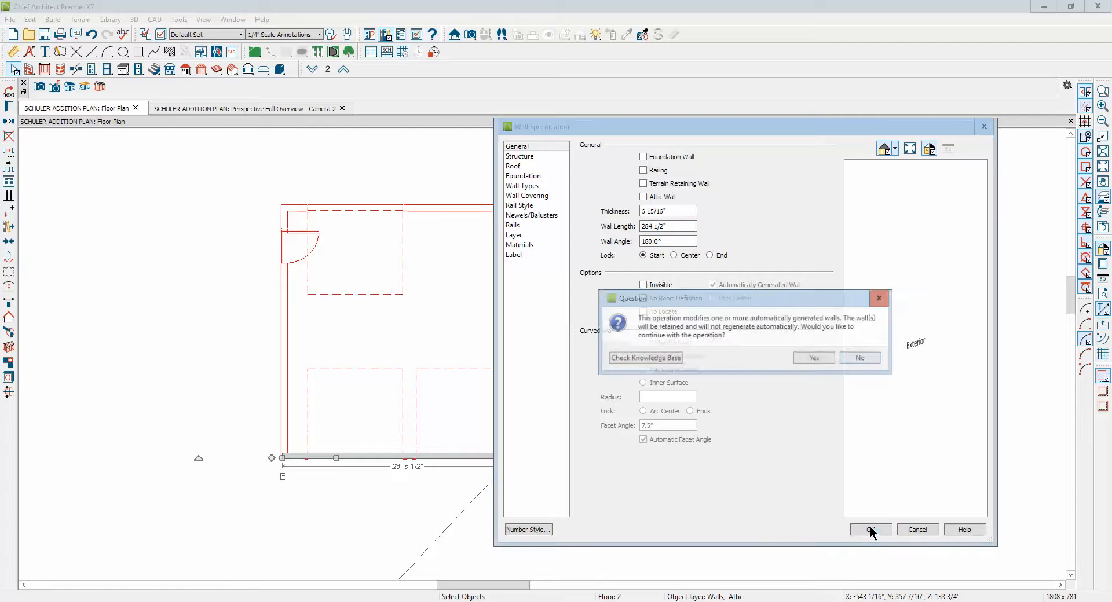
{"action": "left_click", "coordinate": [814, 359]}
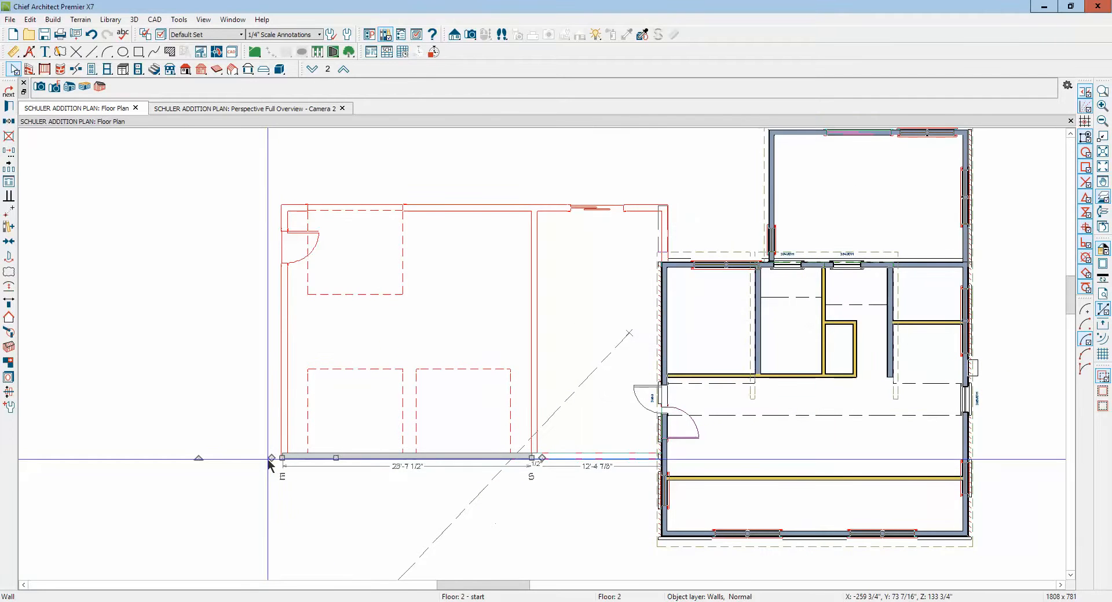
Enclose the floor 2 area over the garage with connected walls tracing the outline below, extending the front wall to the existing house.
{"action": "mouse_move", "coordinate": [276, 461]}
{"action": "left_mouse_down"}
{"action": "mouse_move", "coordinate": [281, 199]}
{"action": "mouse_move", "coordinate": [376, 216]}
{"action": "mouse_move", "coordinate": [664, 216]}
{"action": "mouse_move", "coordinate": [665, 261]}
{"action": "left_mouse_up"}
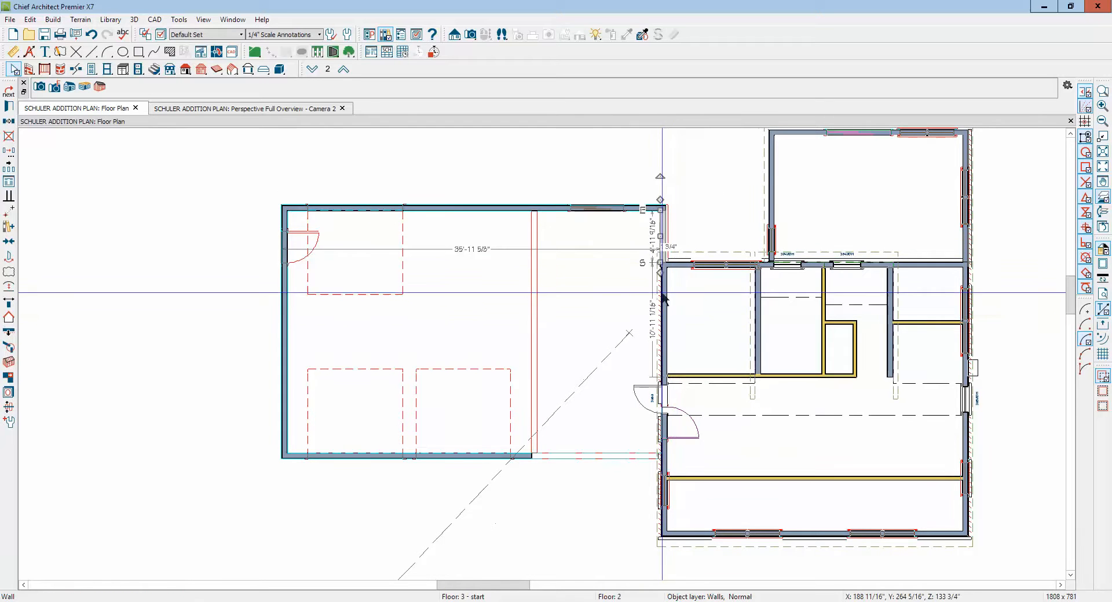
{"action": "left_click", "coordinate": [621, 374]}
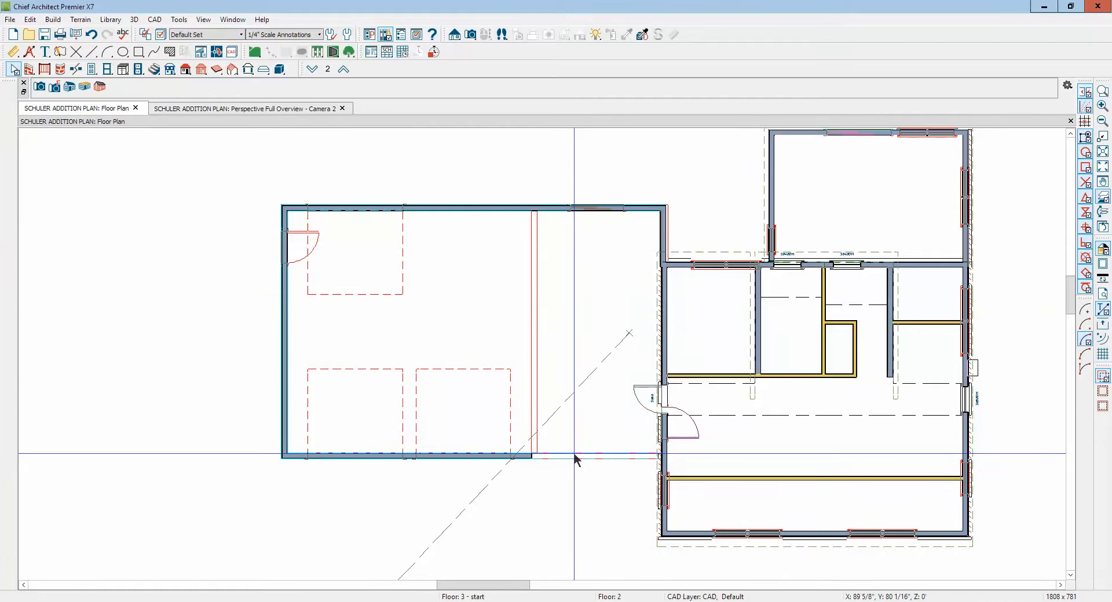
{"action": "left_click", "coordinate": [514, 458]}
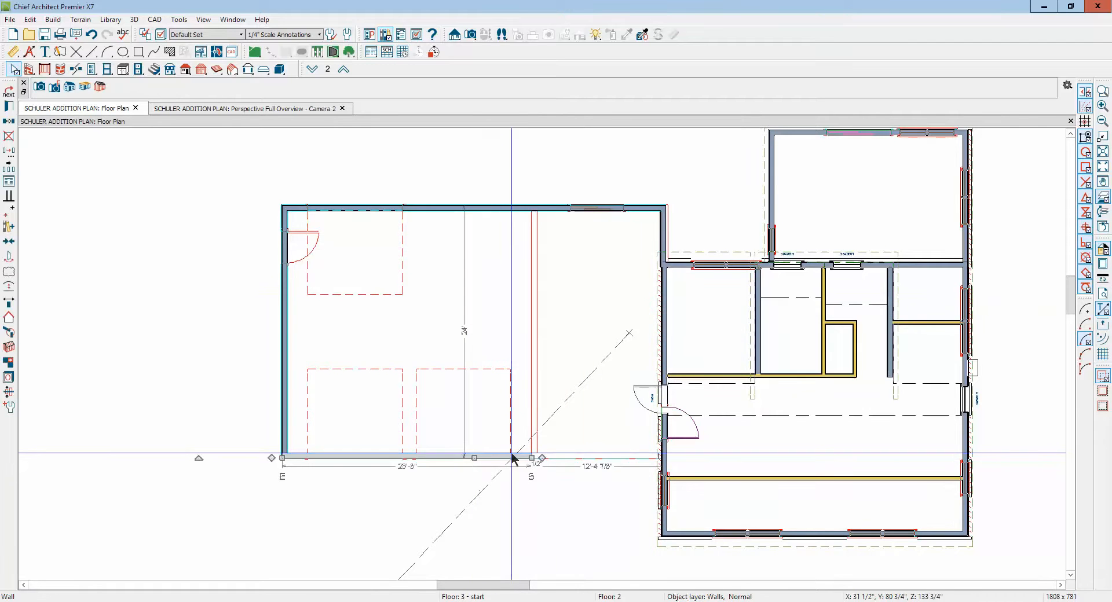
{"action": "left_click_drag", "start_coordinate": [532, 458], "coordinate": [666, 456]}
Compare the structure elevations and ceiling heights of the new room over the garage with those of the existing house room.
{"action": "right_click", "coordinate": [471, 342]}
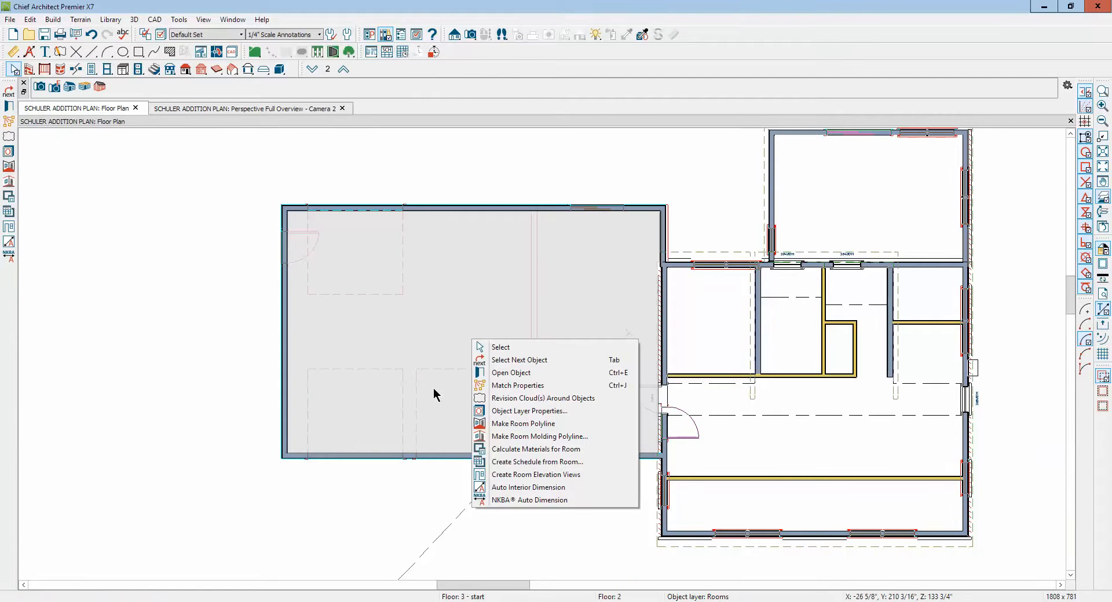
{"action": "left_click", "coordinate": [507, 373]}
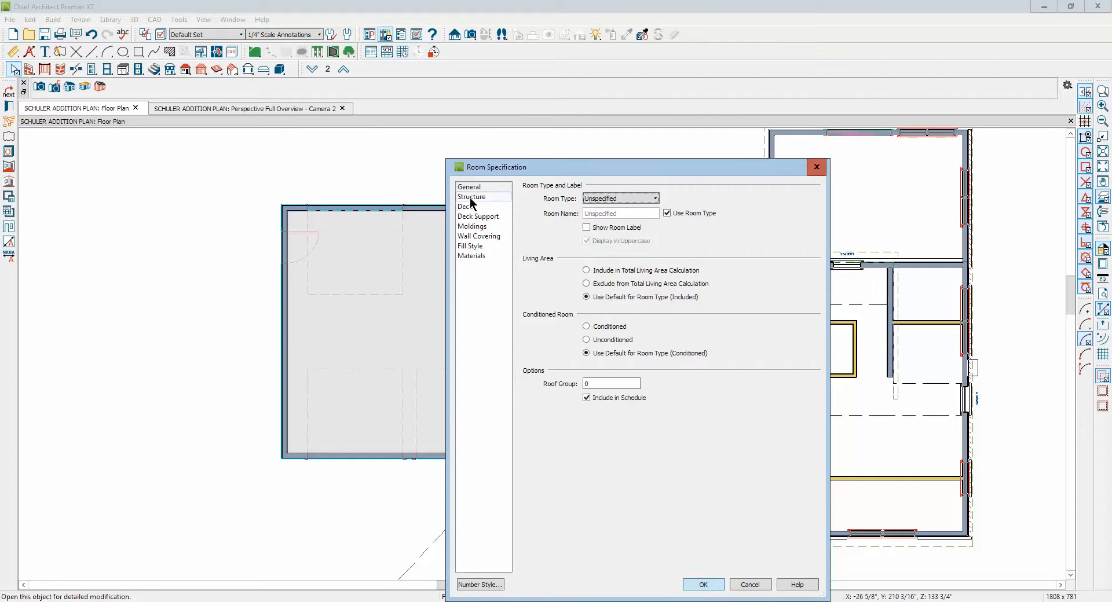
{"action": "left_click", "coordinate": [472, 199]}
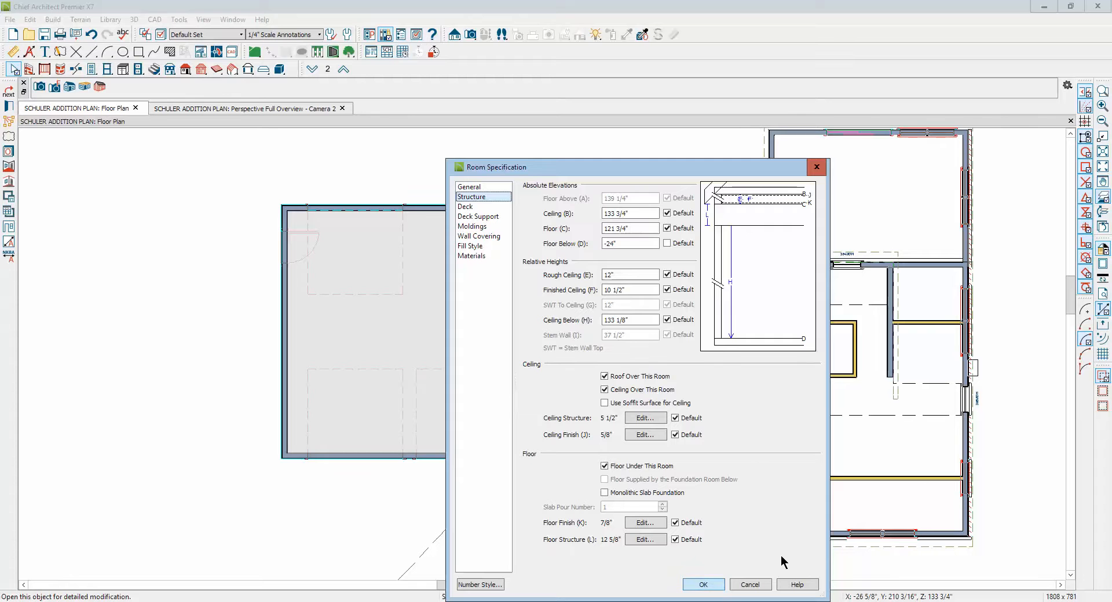
{"action": "left_click", "coordinate": [749, 585]}
{"action": "double_click", "coordinate": [779, 458]}
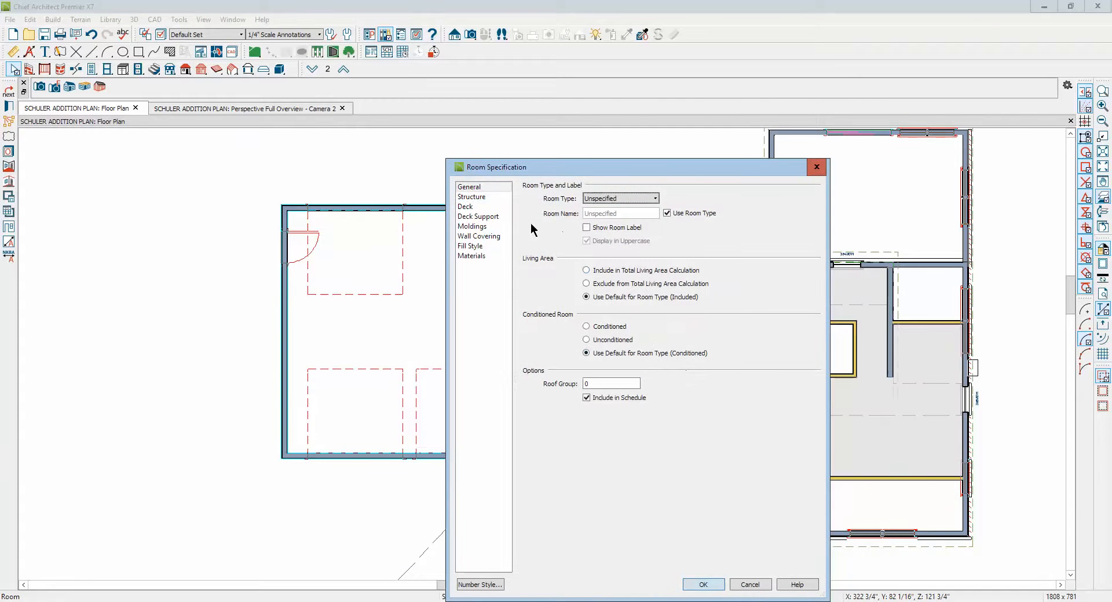
{"action": "left_click", "coordinate": [493, 197]}
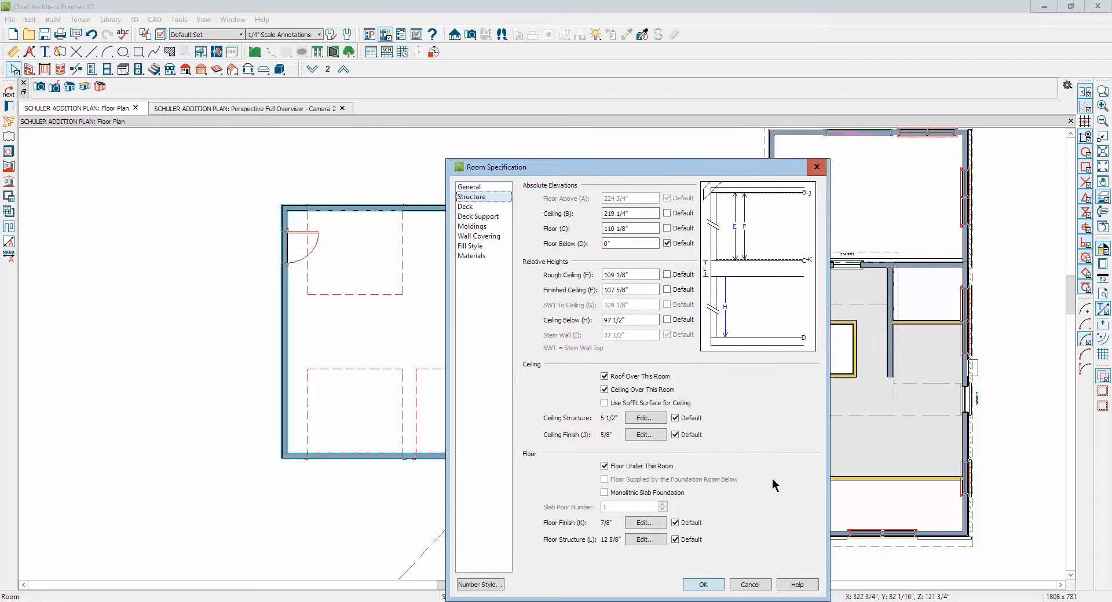
{"action": "left_click", "coordinate": [748, 585]}
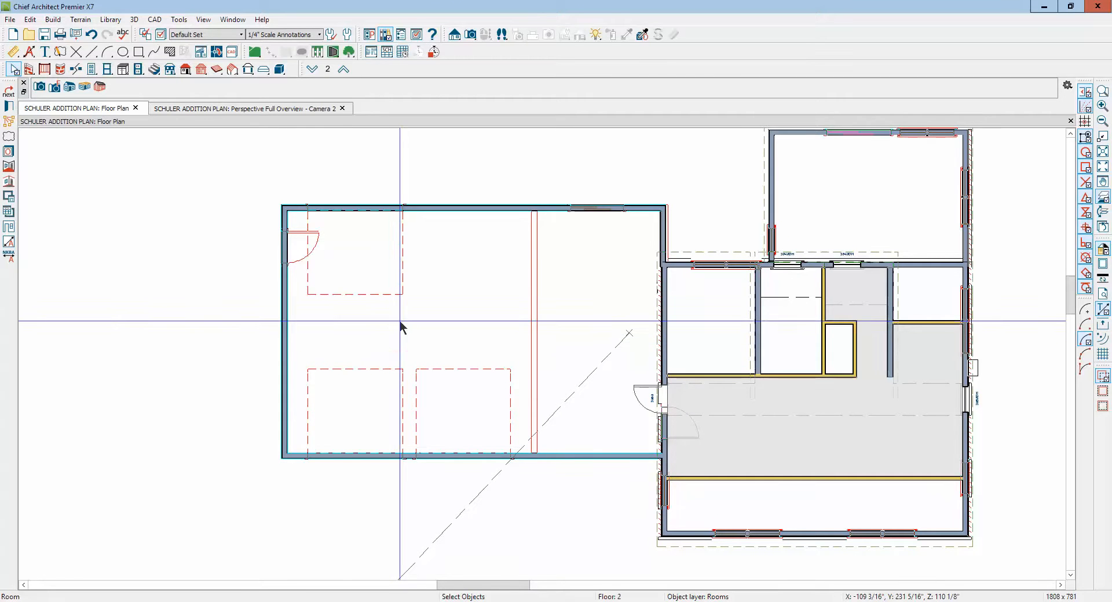
Set the default finished ceiling height for floor 2 to 96 inches.
{"action": "left_click", "coordinate": [30, 19]}
{"action": "left_click", "coordinate": [66, 244]}
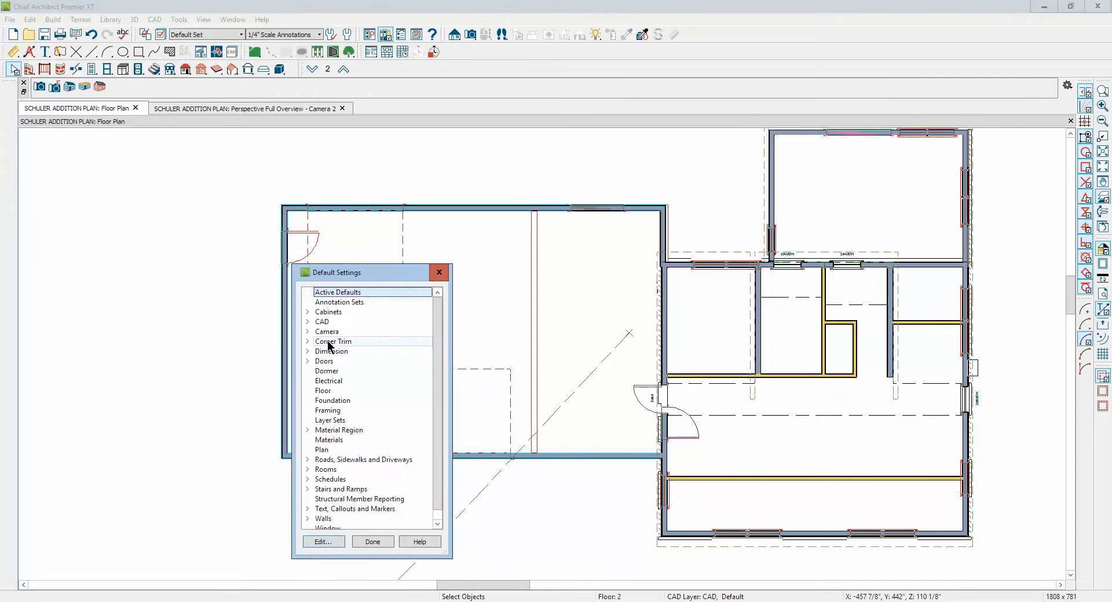
{"action": "left_click", "coordinate": [329, 391]}
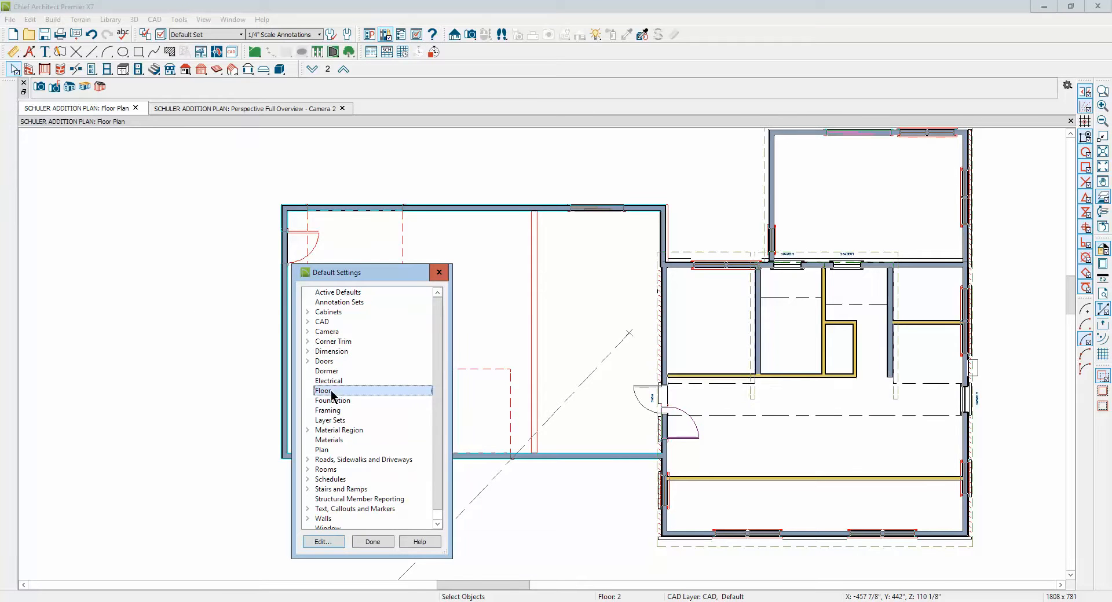
{"action": "left_click", "coordinate": [338, 543]}
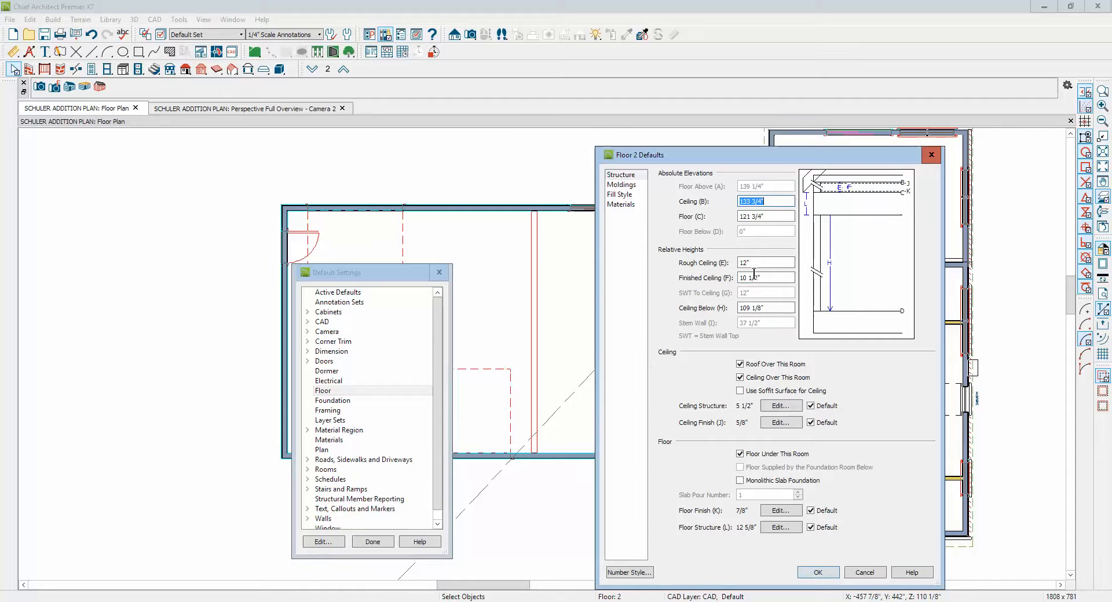
{"action": "left_click_drag", "start_coordinate": [758, 280], "coordinate": [679, 272]}
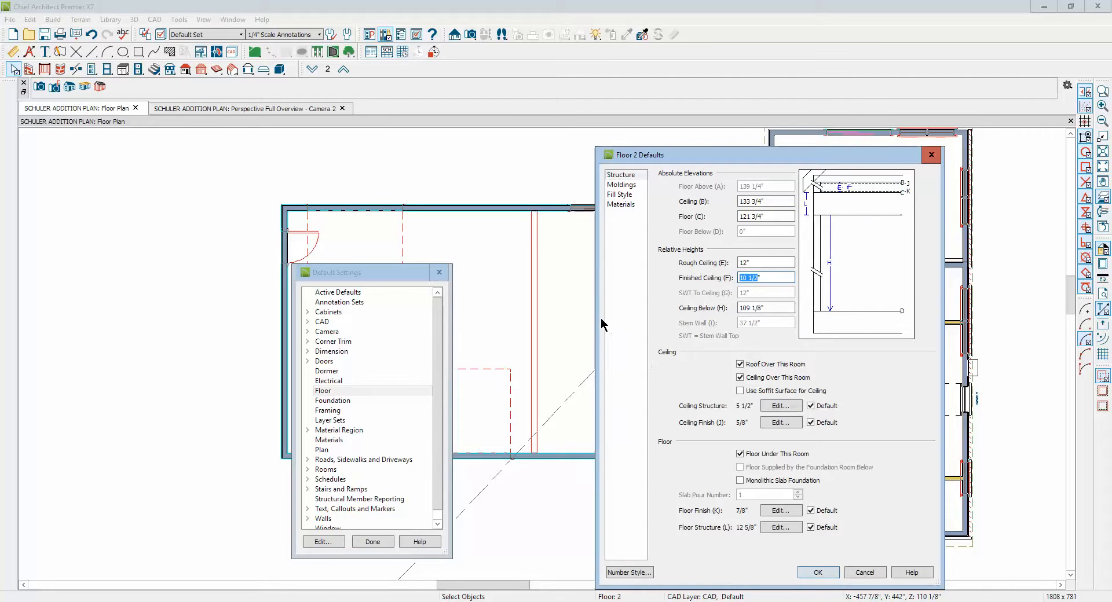
{"action": "type", "text": "96"}
{"action": "left_click", "coordinate": [818, 572]}
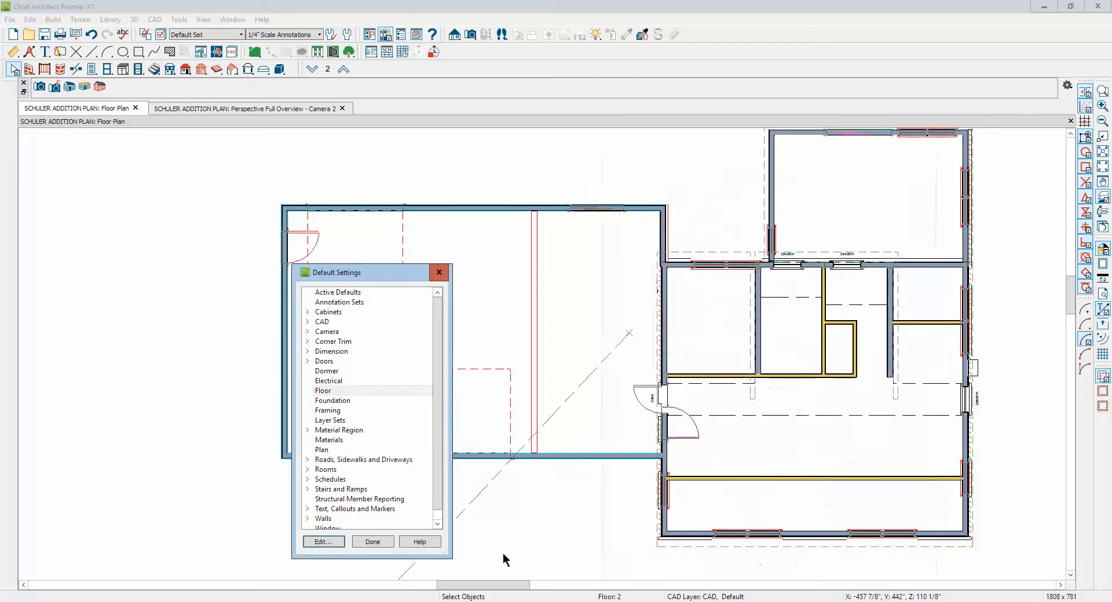
{"action": "left_click", "coordinate": [377, 542]}
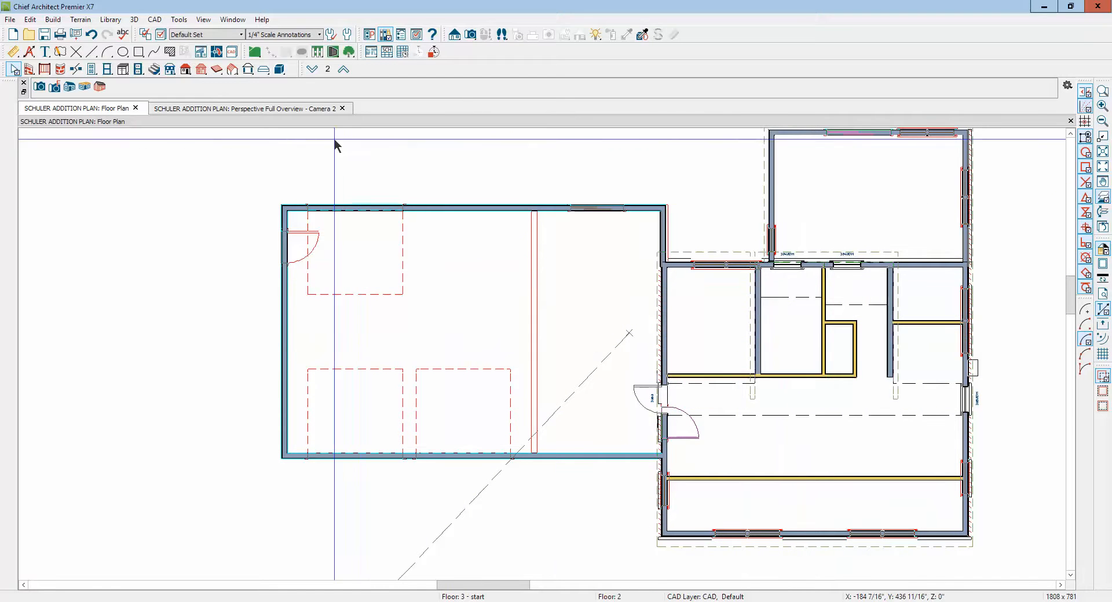
{"action": "double_click", "coordinate": [699, 253]}
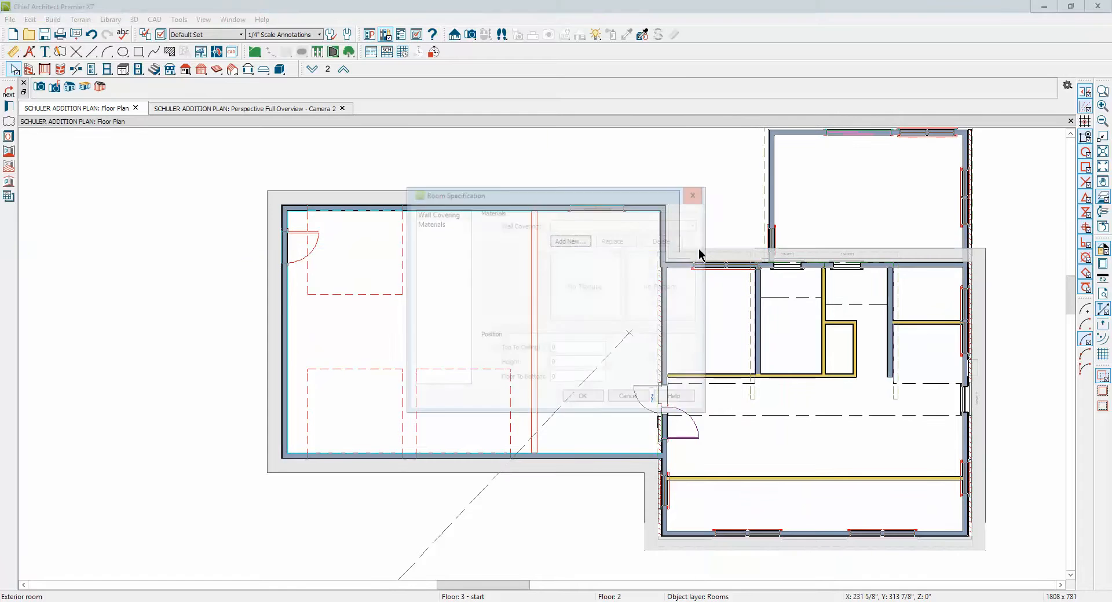
{"action": "left_click", "coordinate": [637, 399]}
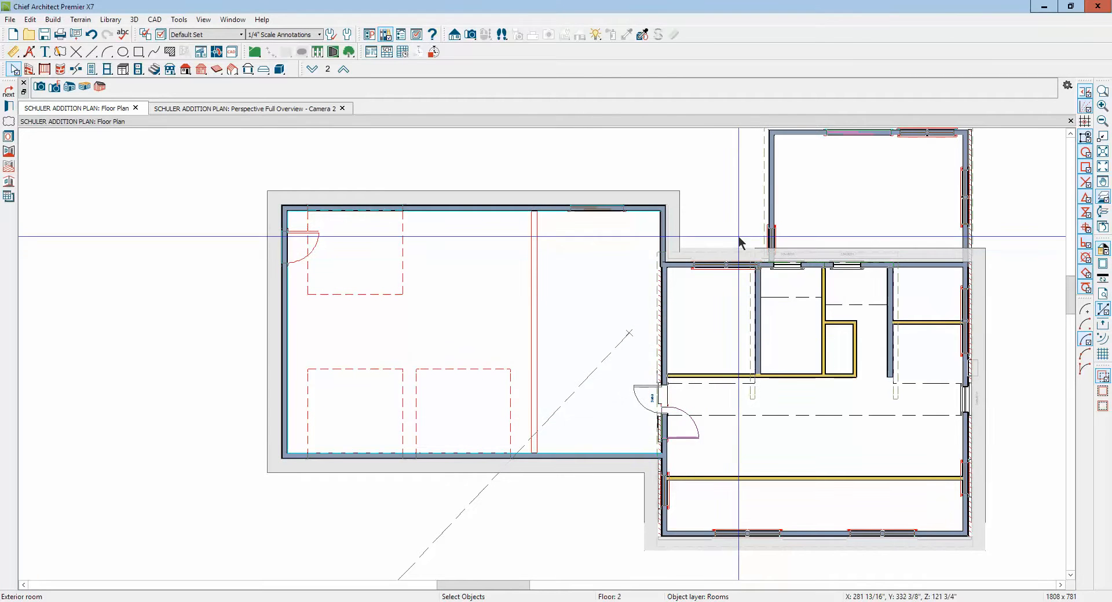
Check the height and pitch settings of the existing house's rear roof plane on floor 1.
{"action": "left_click", "coordinate": [765, 203]}
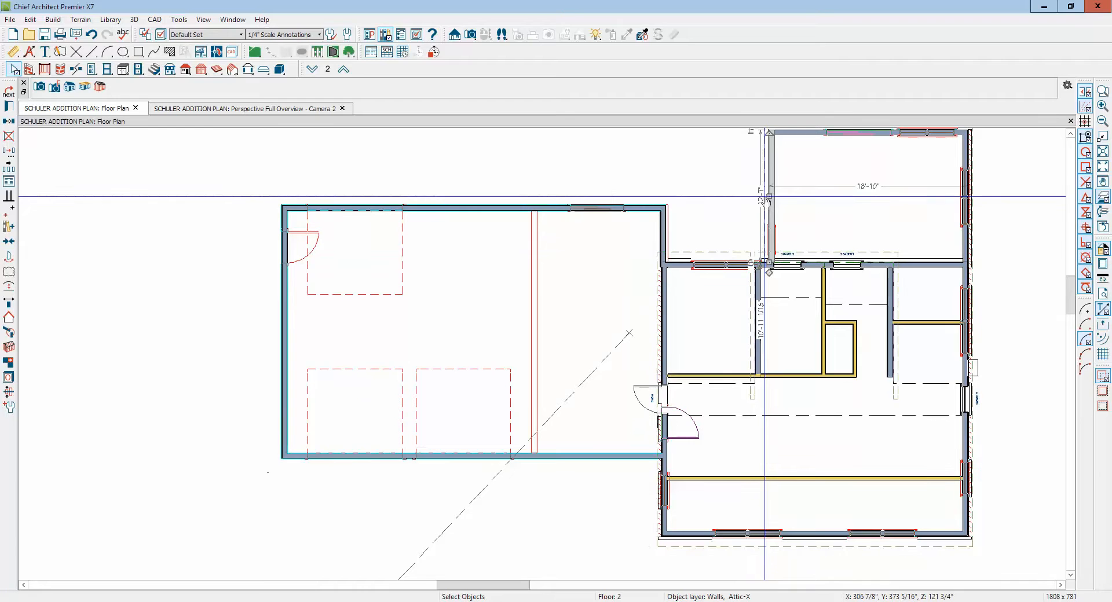
{"action": "left_click", "coordinate": [715, 219]}
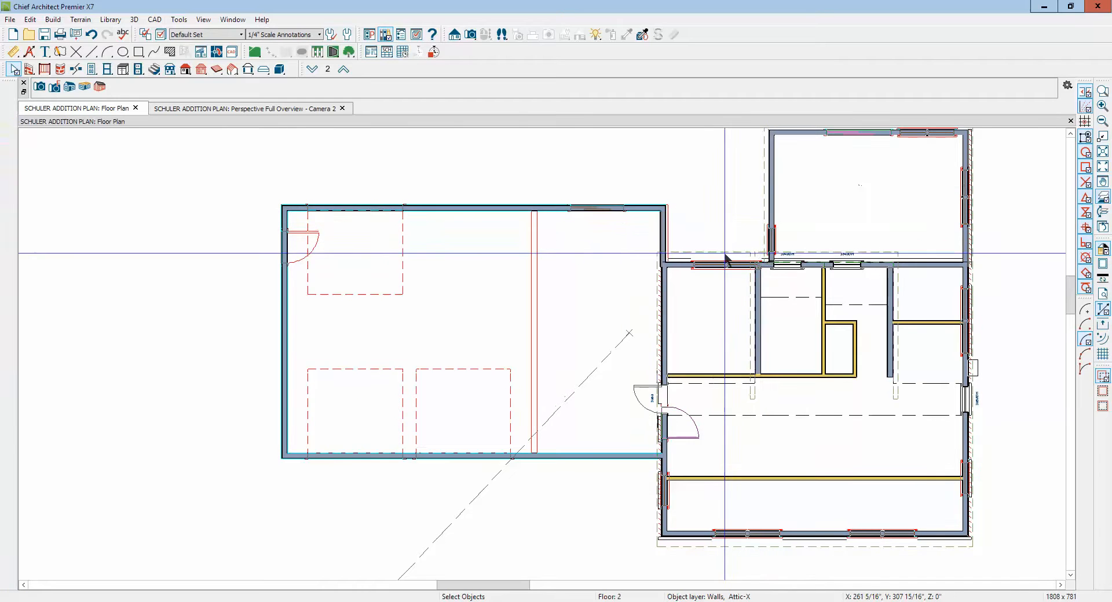
{"action": "left_click", "coordinate": [313, 68]}
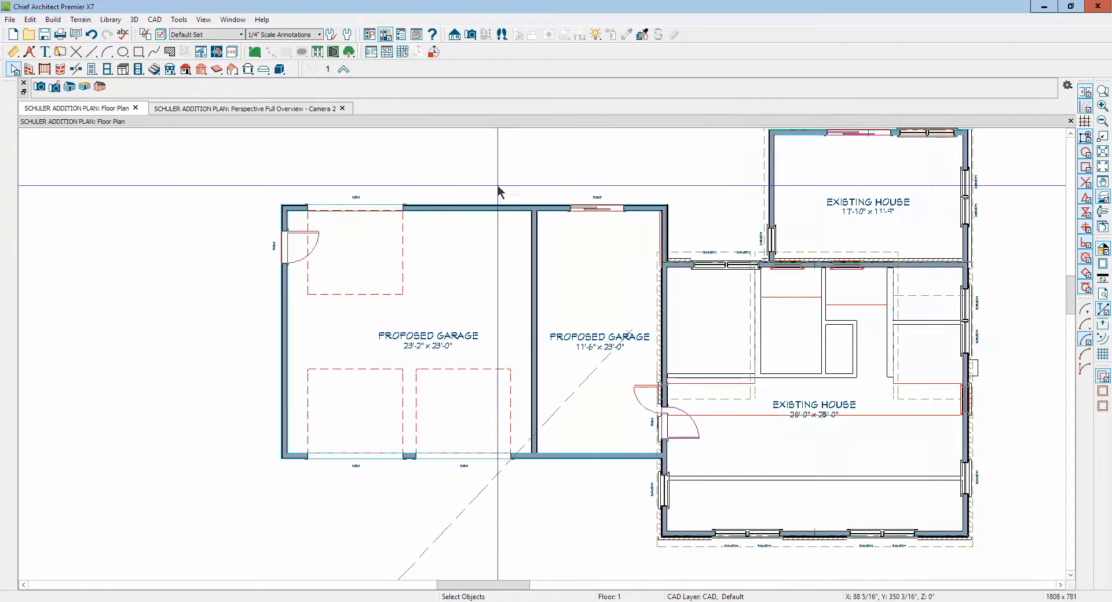
{"action": "left_click", "coordinate": [687, 253]}
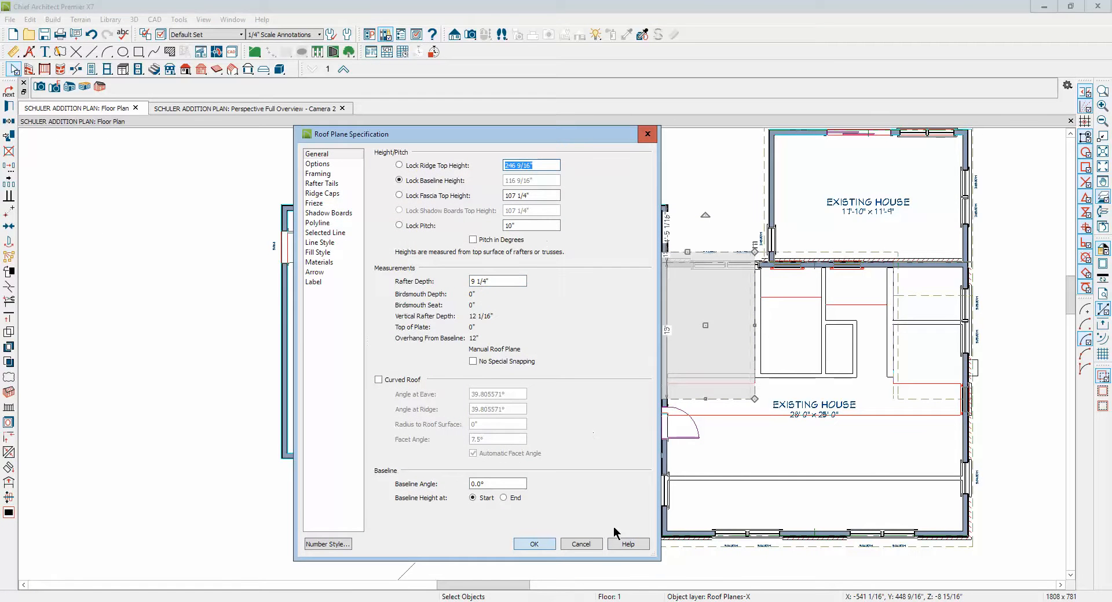
{"action": "left_click", "coordinate": [581, 544]}
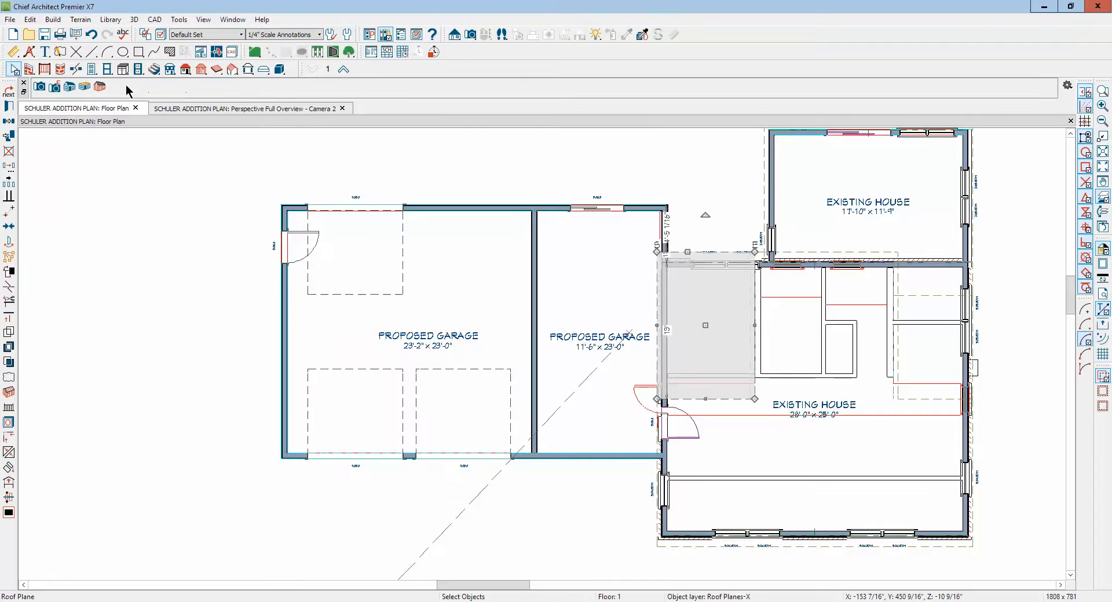
Set the default roof pitch to 10 in 12 for drawing roof planes.
{"action": "double_click", "coordinate": [186, 75]}
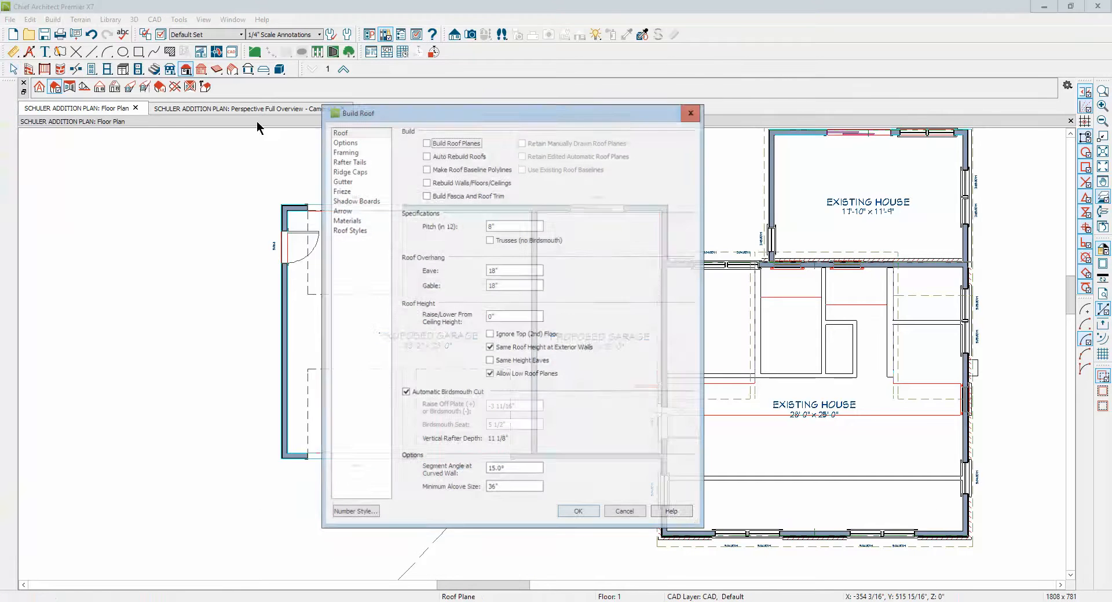
{"action": "left_click", "coordinate": [502, 225]}
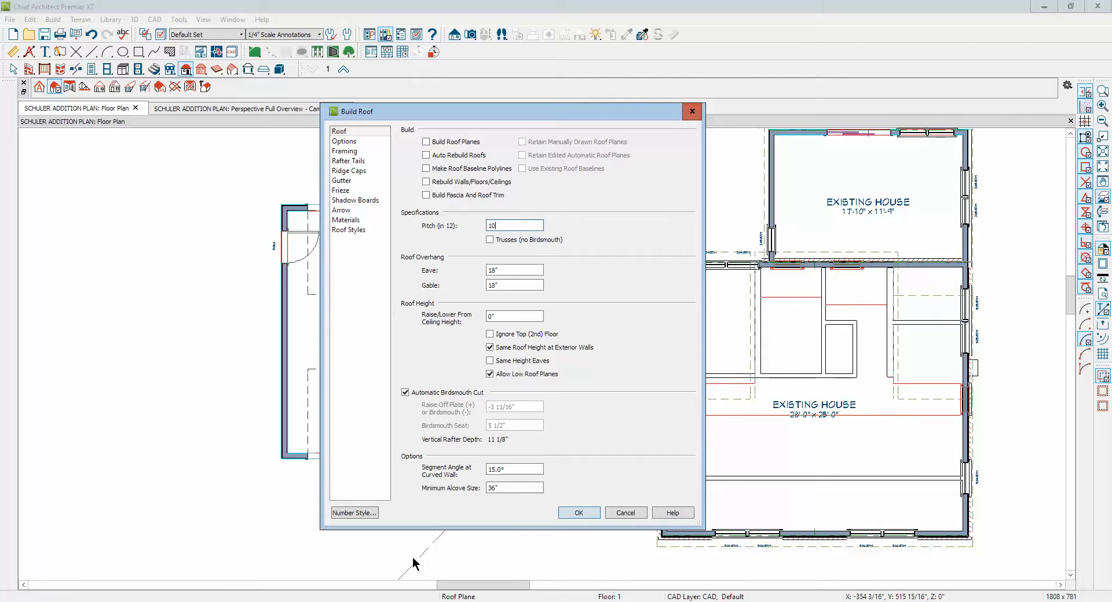
{"action": "left_click", "coordinate": [579, 513]}
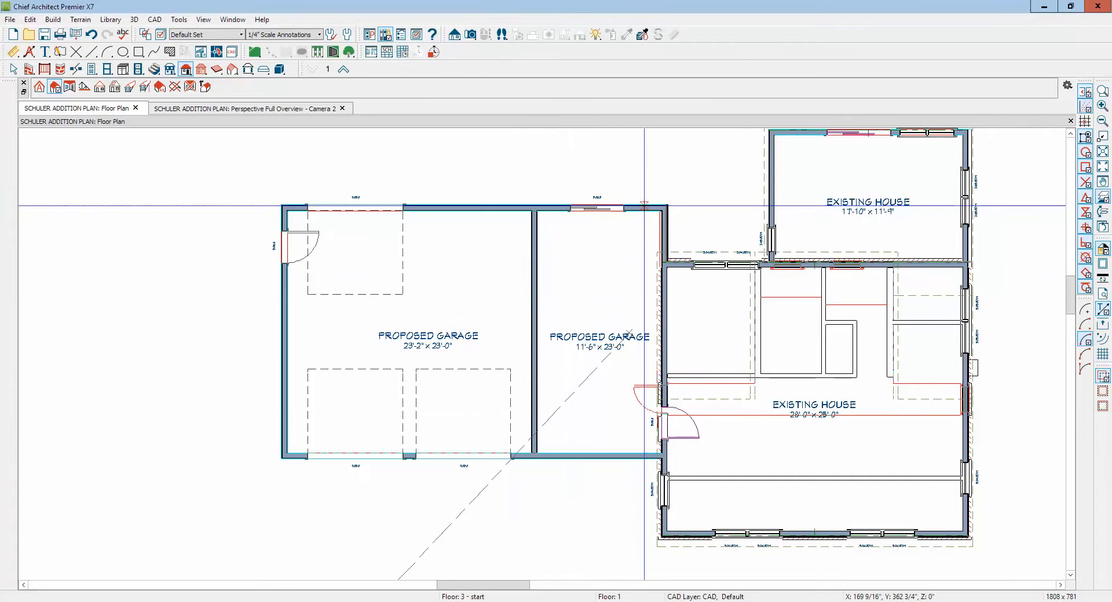
{"action": "left_click_drag", "start_coordinate": [644, 204], "coordinate": [457, 205]}
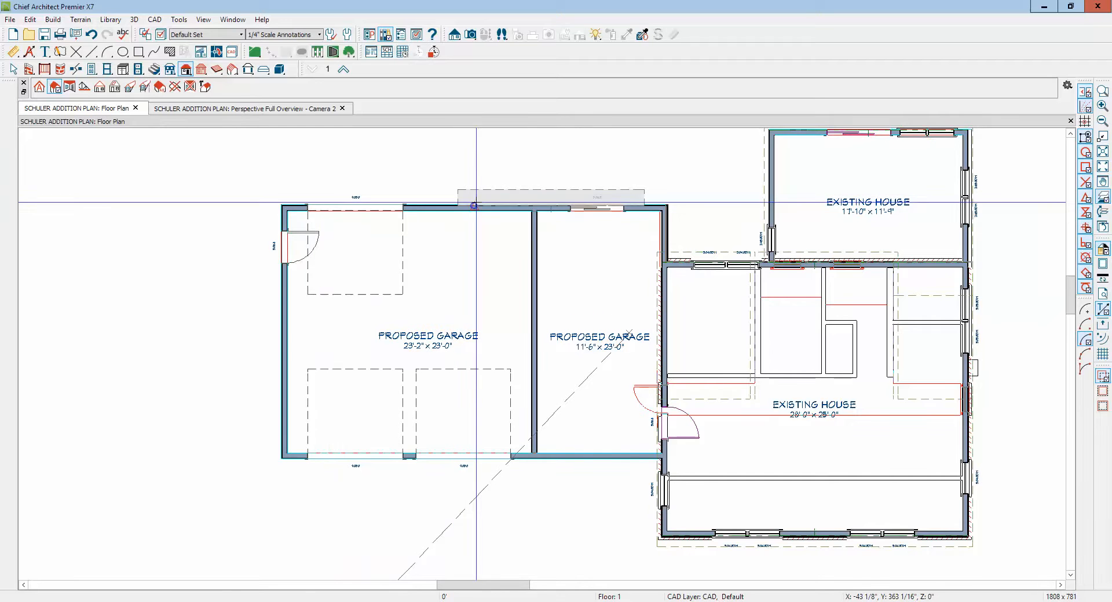
{"action": "left_click", "coordinate": [511, 194]}
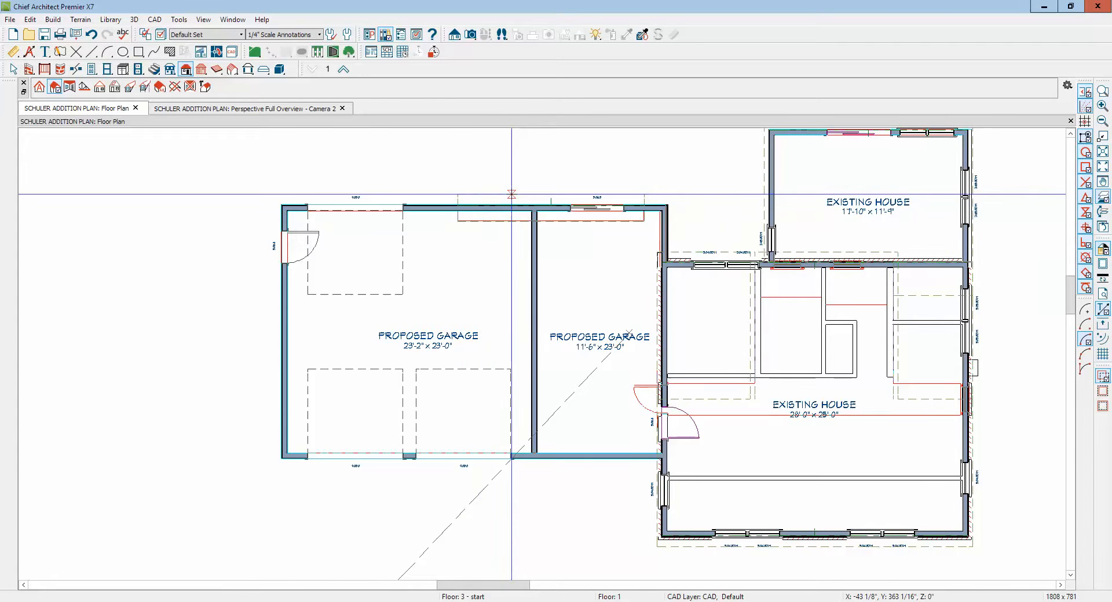
{"action": "right_click", "coordinate": [511, 195]}
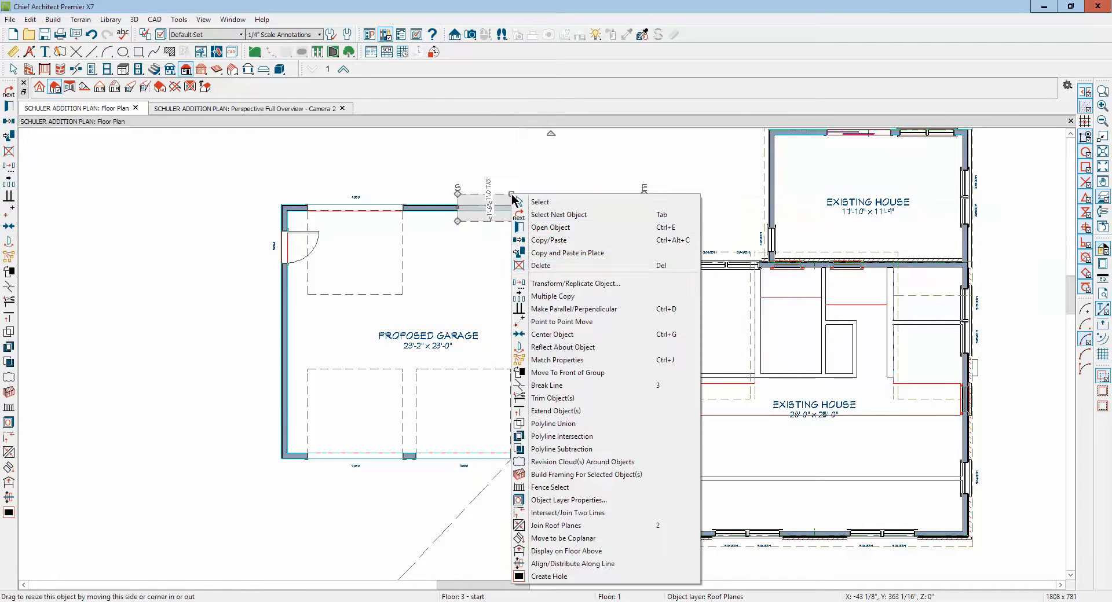
{"action": "left_click", "coordinate": [562, 268]}
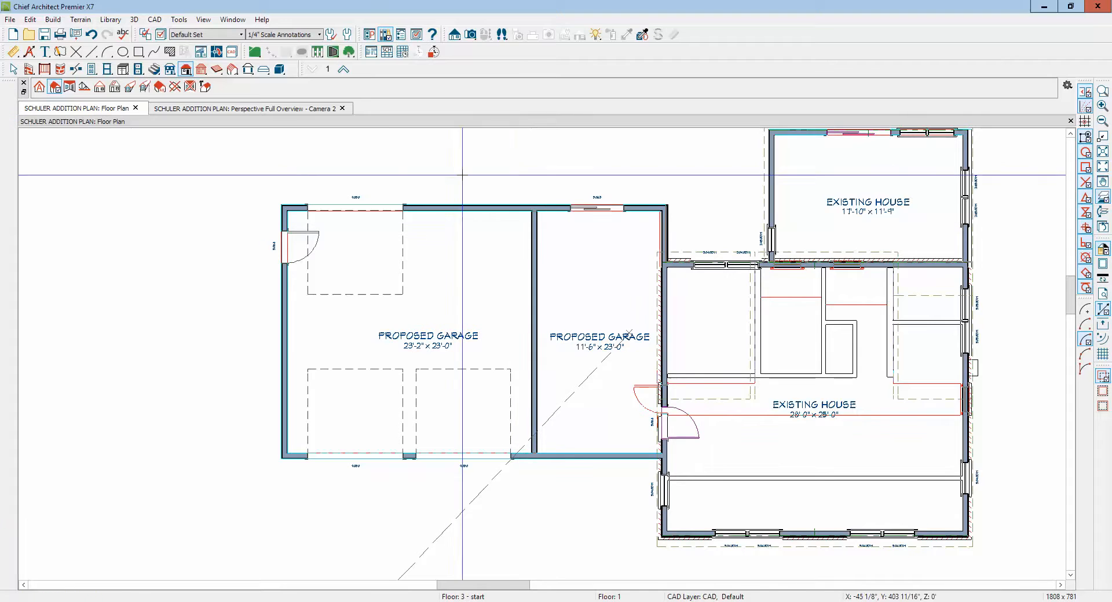
On floor 2, draw facing roof planes from the garage's rear wall, about 30 ft wide, and front wall, about 26 ft 7 in wide.
{"action": "left_click", "coordinate": [344, 70]}
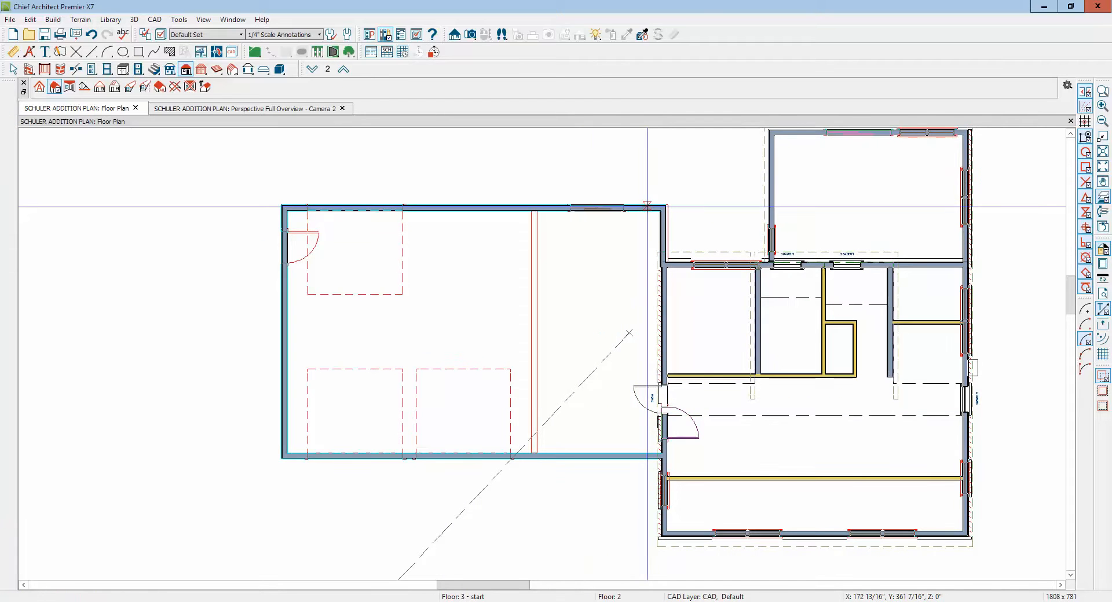
{"action": "left_click_drag", "start_coordinate": [647, 207], "coordinate": [330, 199]}
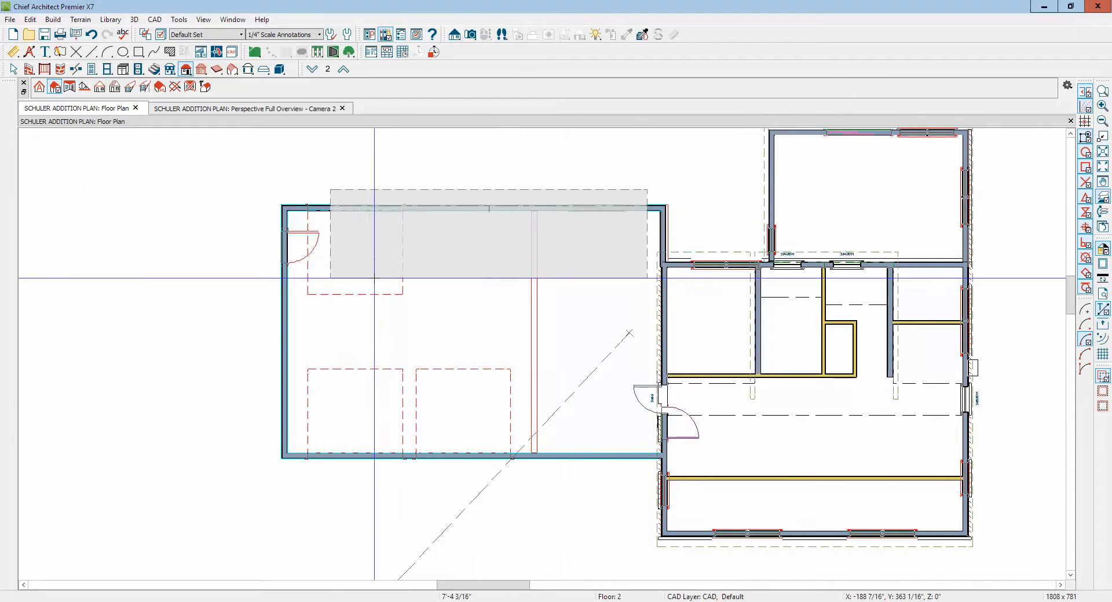
{"action": "left_click_drag", "start_coordinate": [374, 278], "coordinate": [375, 300]}
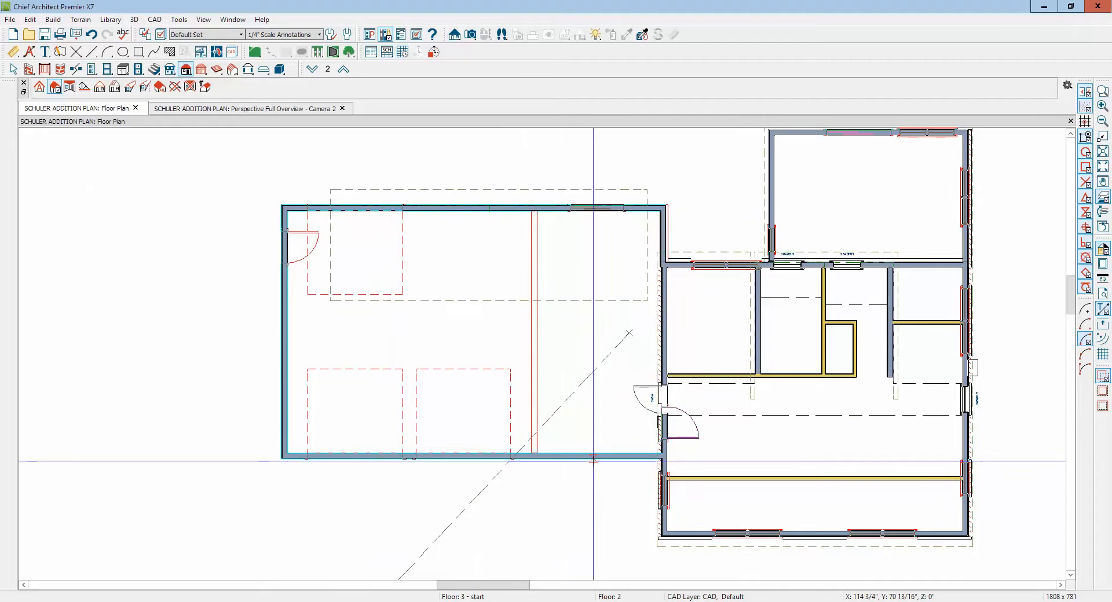
{"action": "left_click_drag", "start_coordinate": [607, 456], "coordinate": [365, 353]}
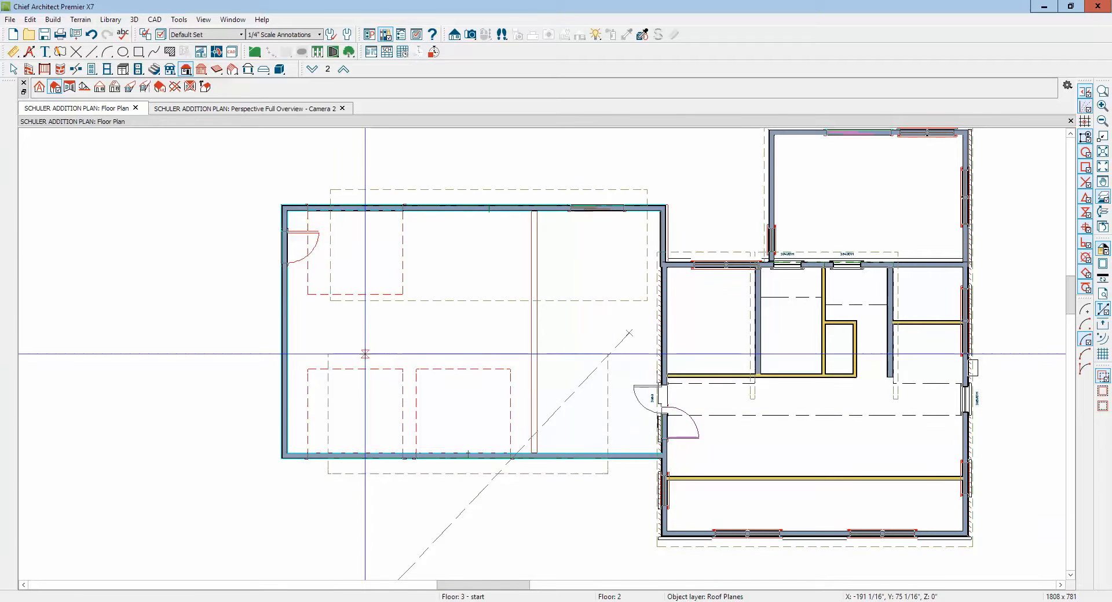
Join the front and rear garage roof planes so they meet at a common ridge.
{"action": "right_click", "coordinate": [364, 354]}
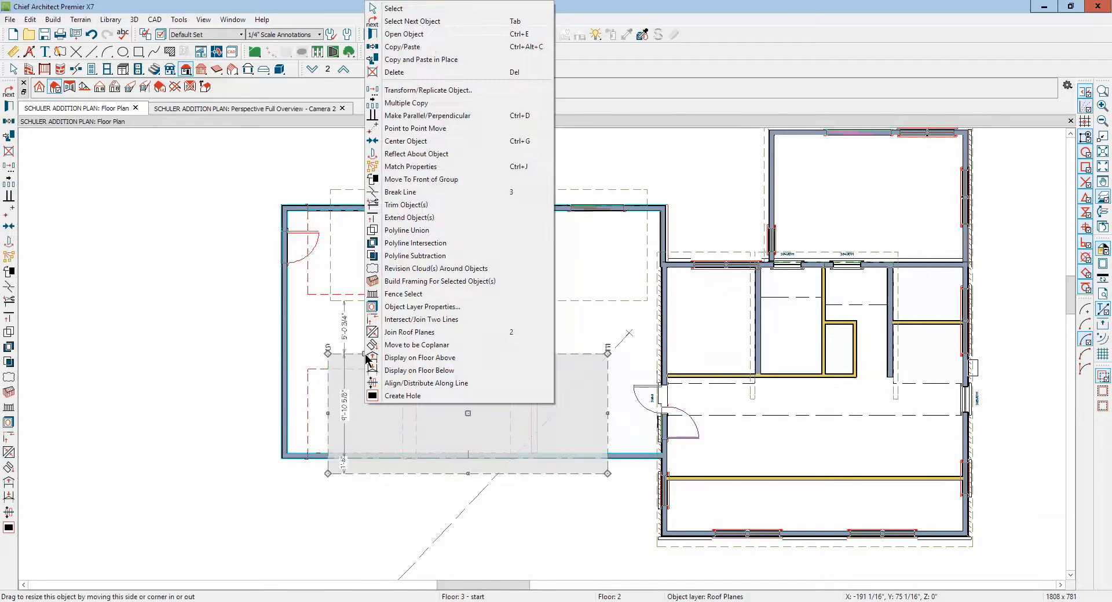
{"action": "left_click", "coordinate": [434, 335]}
{"action": "left_click", "coordinate": [446, 301]}
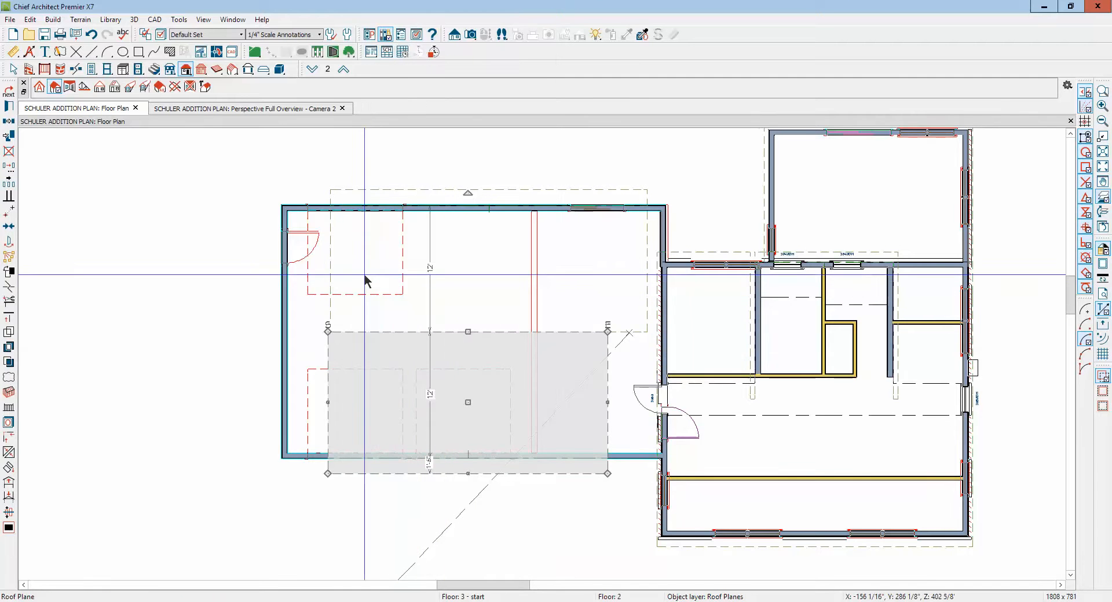
Extend both garage roof planes past the garage's outer side wall to matching gable overhangs.
{"action": "left_click", "coordinate": [331, 259]}
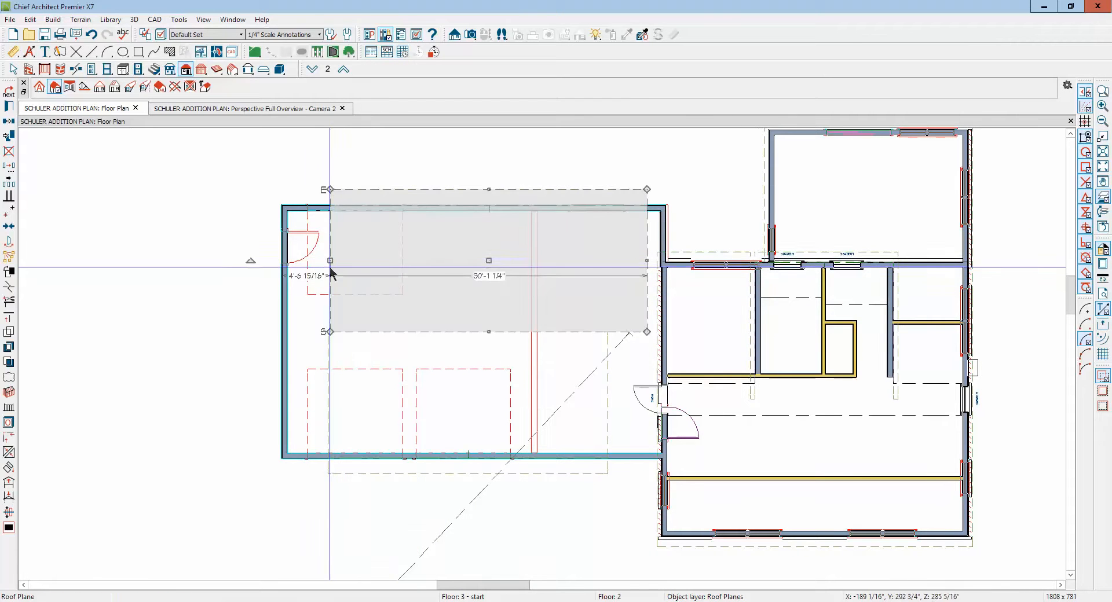
{"action": "left_click_drag", "start_coordinate": [330, 260], "coordinate": [265, 260]}
{"action": "left_click", "coordinate": [328, 401]}
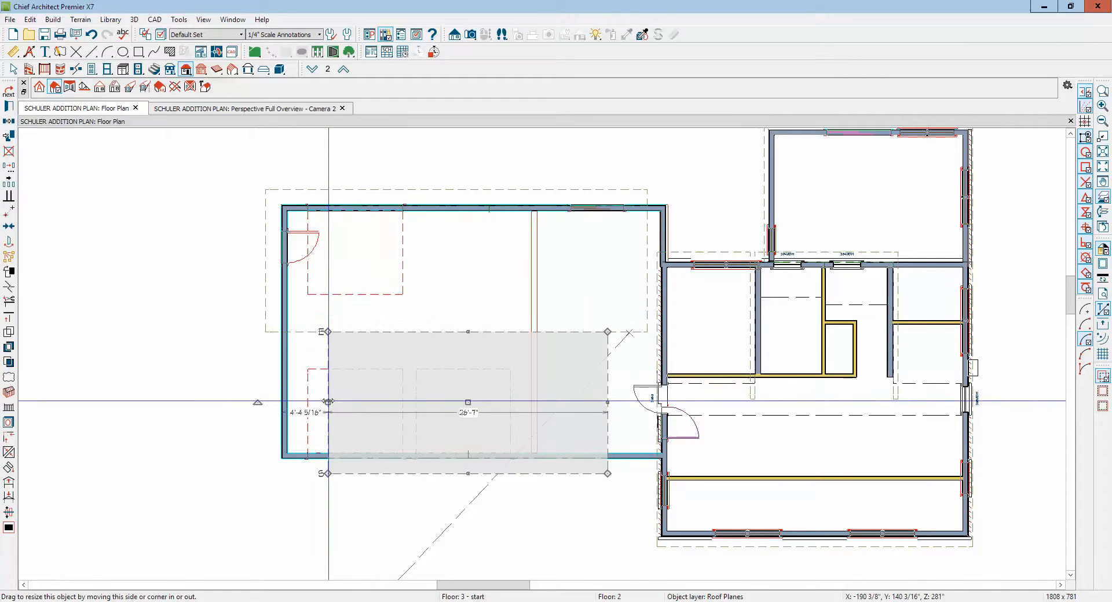
{"action": "left_click_drag", "start_coordinate": [328, 401], "coordinate": [266, 326]}
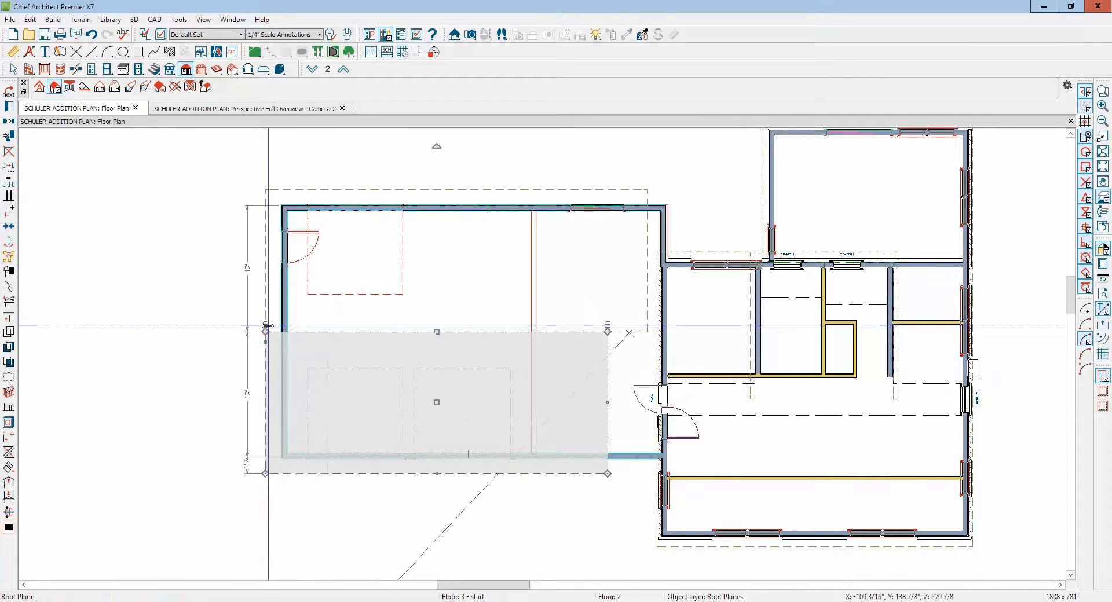
Extend the other ends of both garage roof planes to the existing house's side wall.
{"action": "key", "text": "space"}
{"action": "left_click", "coordinate": [610, 400]}
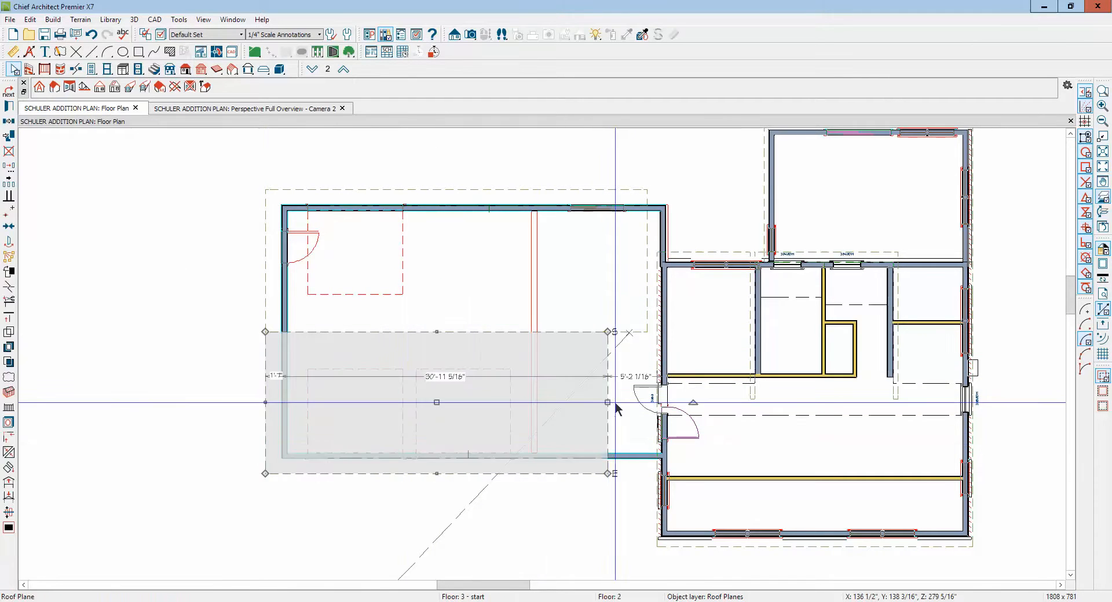
{"action": "left_click_drag", "start_coordinate": [608, 402], "coordinate": [660, 334]}
{"action": "left_click", "coordinate": [648, 286]}
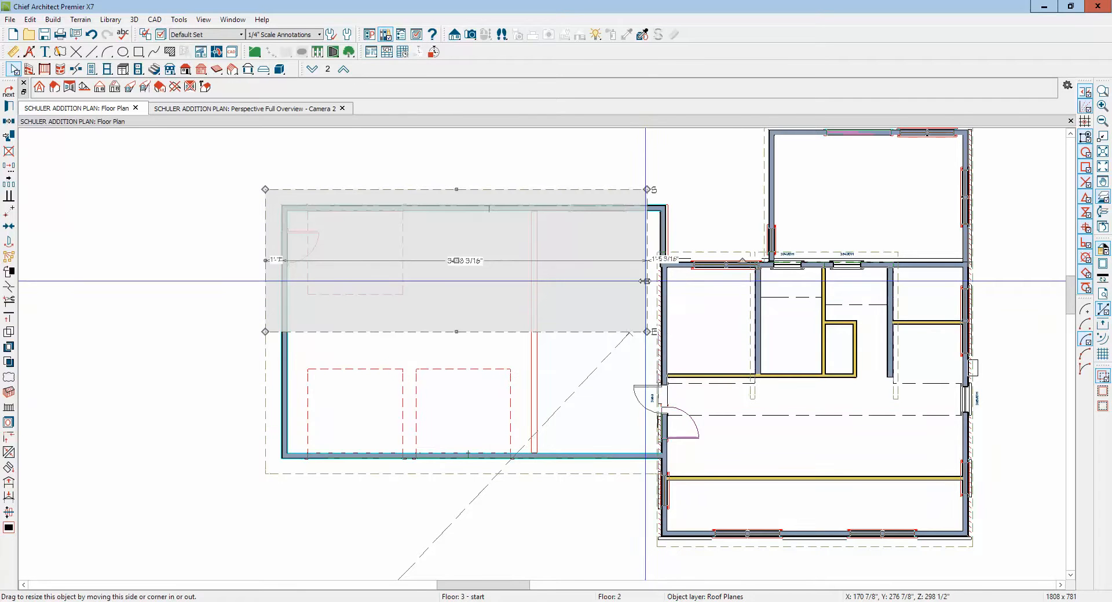
{"action": "left_click_drag", "start_coordinate": [648, 286], "coordinate": [658, 280]}
{"action": "key", "text": "Escape"}
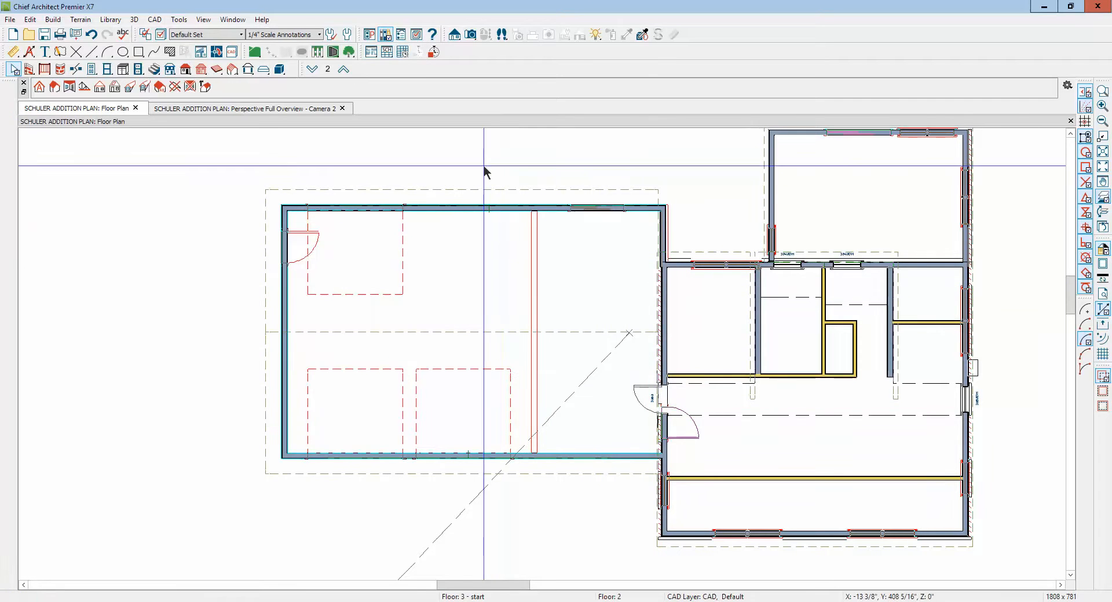
Examine the new garage roof in the 3D overview, especially the gable end facing the existing house.
{"action": "key", "text": "ctrl+Tab"}
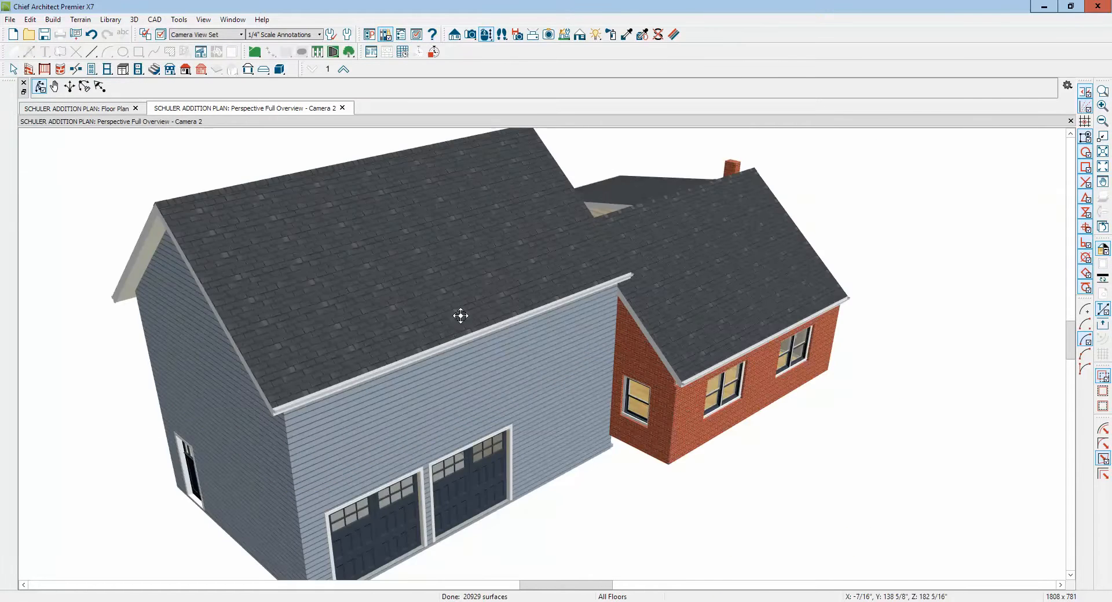
{"action": "left_click_drag", "start_coordinate": [502, 275], "coordinate": [290, 325]}
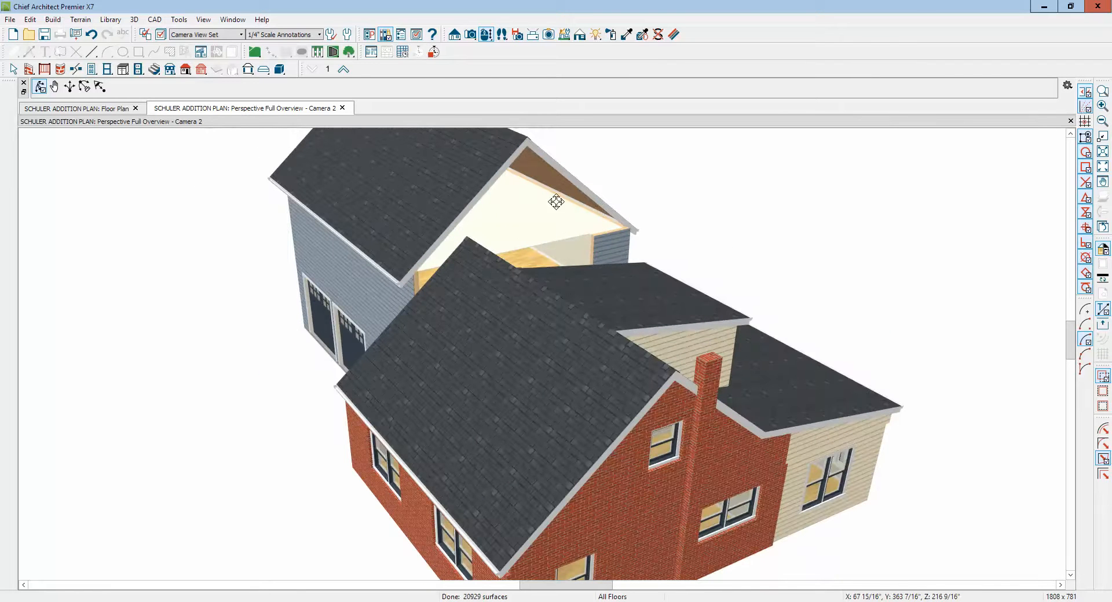
{"action": "left_click_drag", "start_coordinate": [505, 250], "coordinate": [661, 230]}
{"action": "left_click_drag", "start_coordinate": [672, 265], "coordinate": [418, 316]}
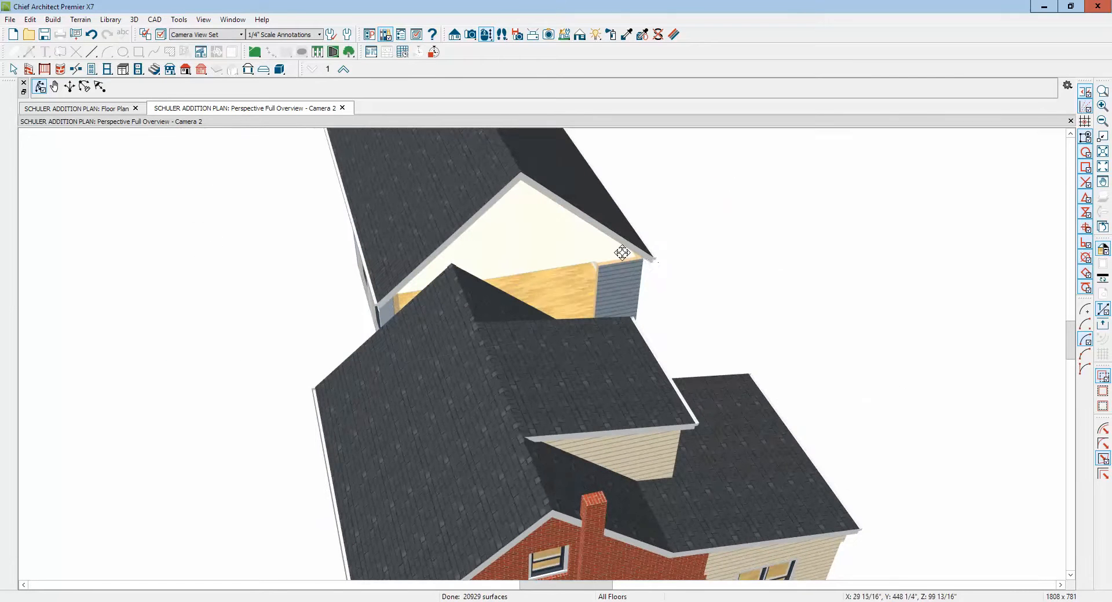
{"action": "right_click", "coordinate": [537, 243]}
{"action": "left_click", "coordinate": [547, 250]}
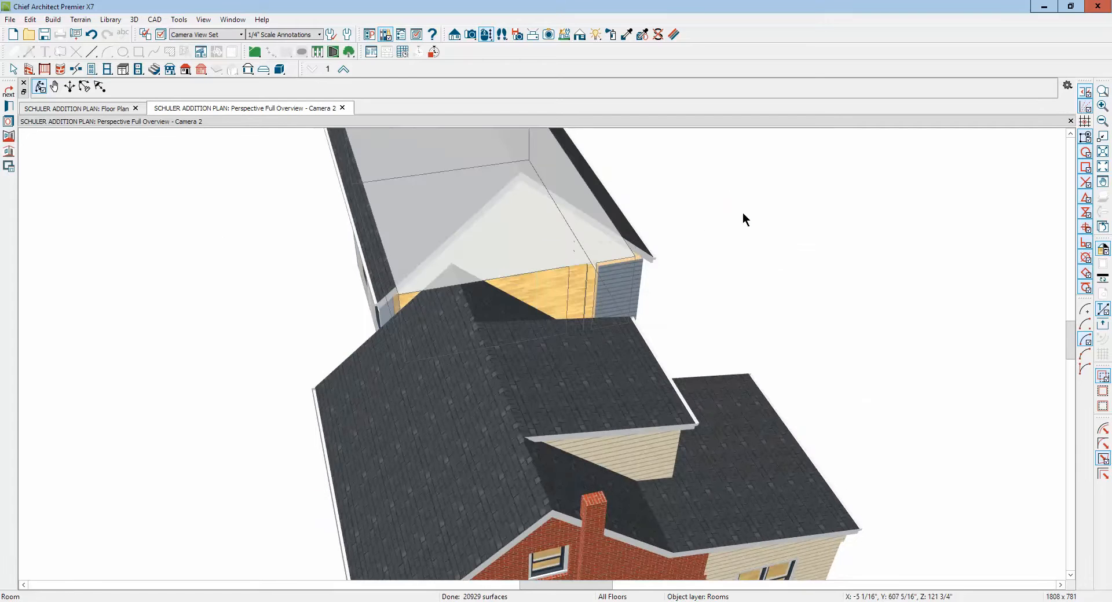
In the floor plan's attic level, draw a straight exterior wall about 23'-4 1/2" long at the gable facing the house and align it with the wall below.
{"action": "key", "text": "ctrl+Tab"}
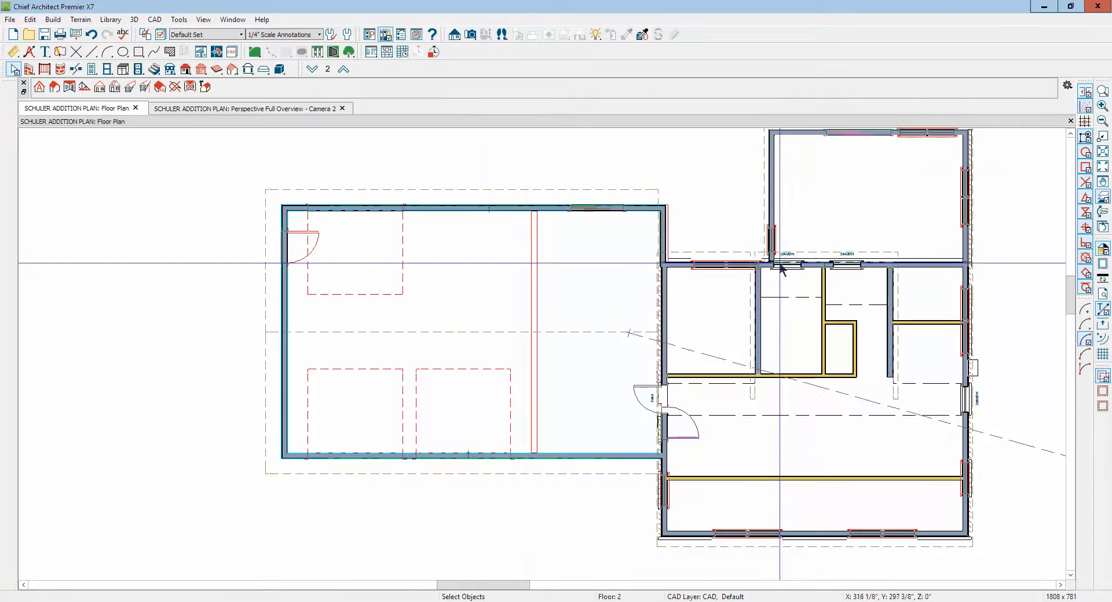
{"action": "left_click", "coordinate": [344, 70]}
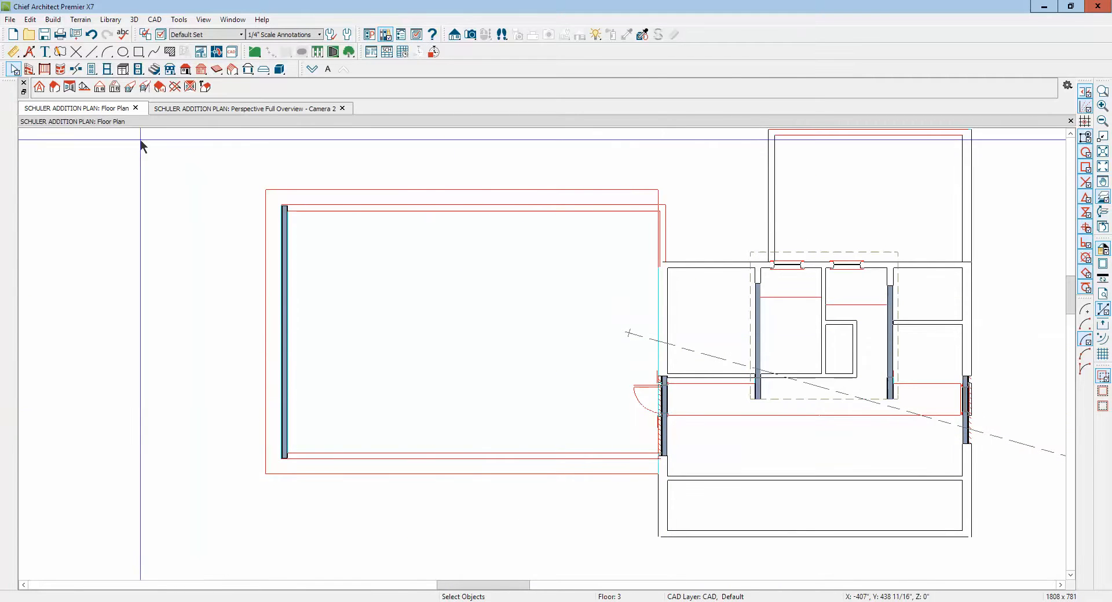
{"action": "left_click", "coordinate": [30, 70]}
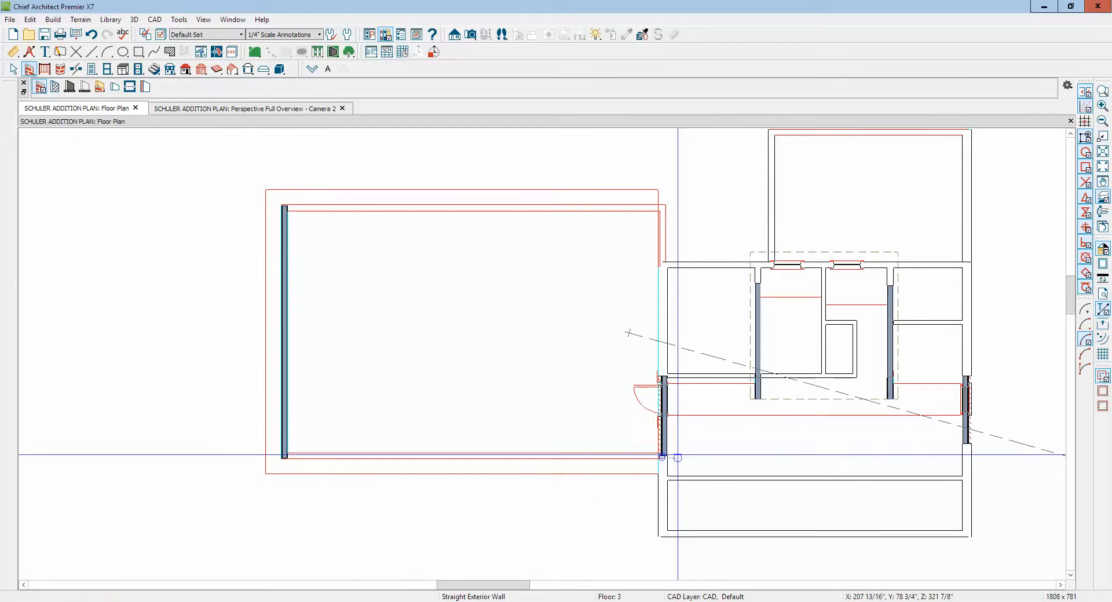
{"action": "left_click_drag", "start_coordinate": [662, 457], "coordinate": [662, 205]}
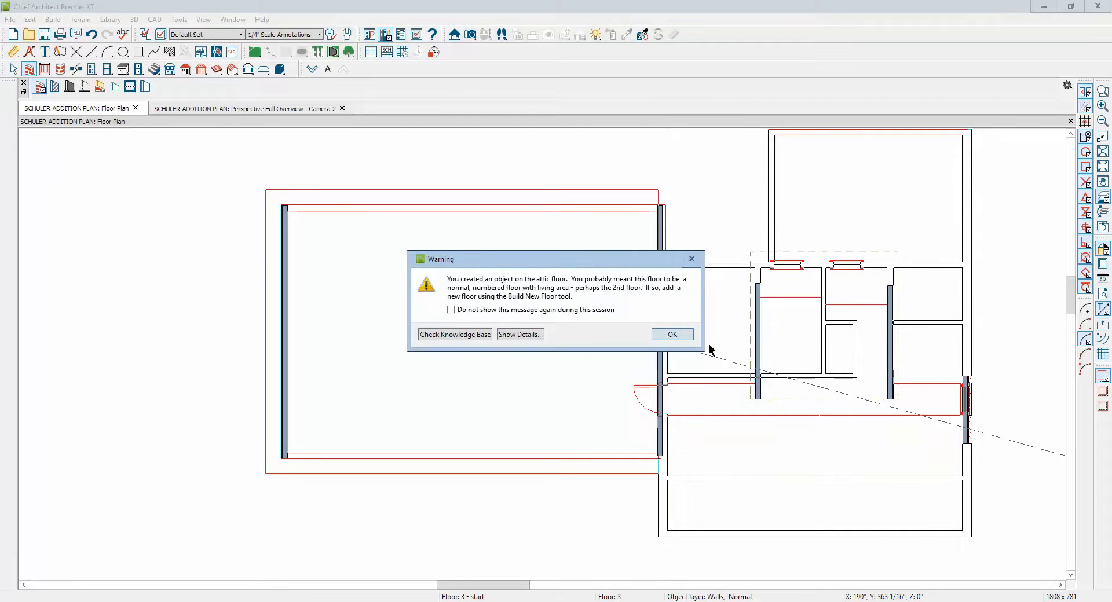
{"action": "left_click", "coordinate": [671, 335]}
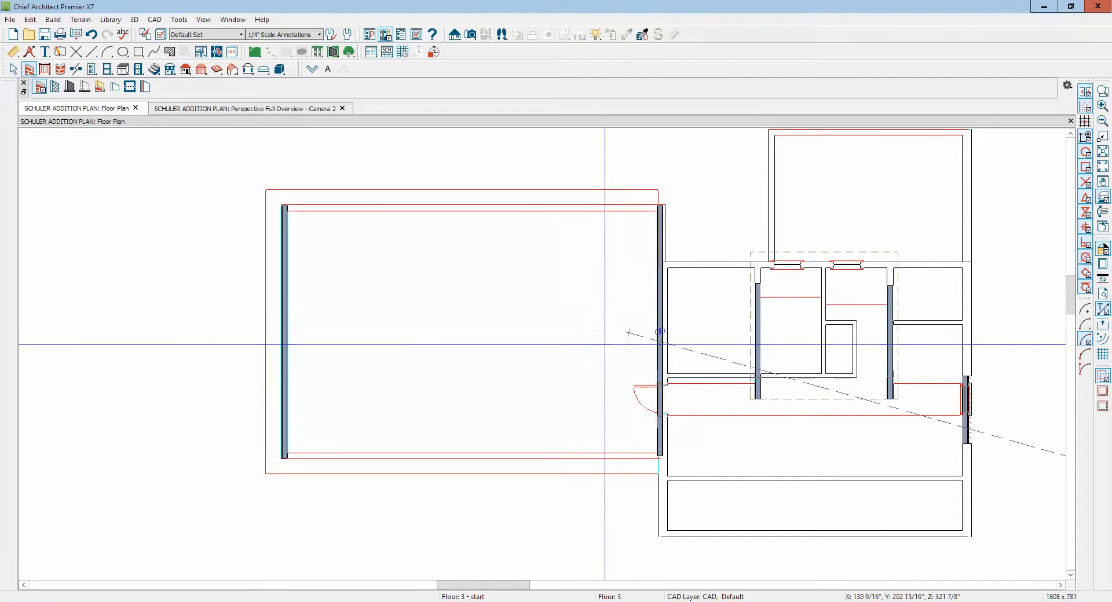
{"action": "right_click", "coordinate": [658, 313]}
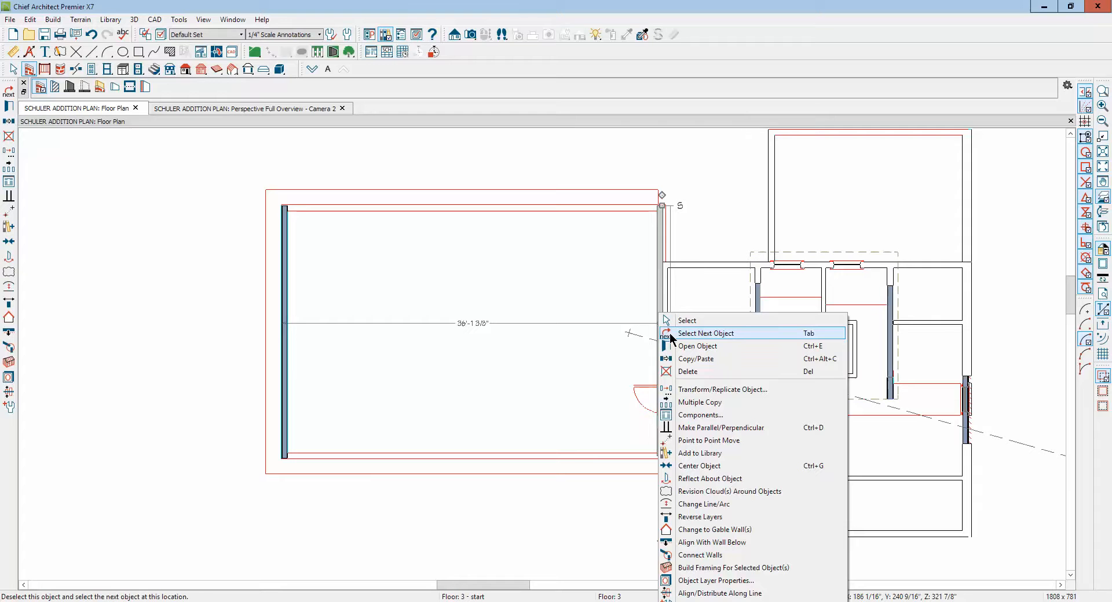
{"action": "left_click", "coordinate": [692, 543]}
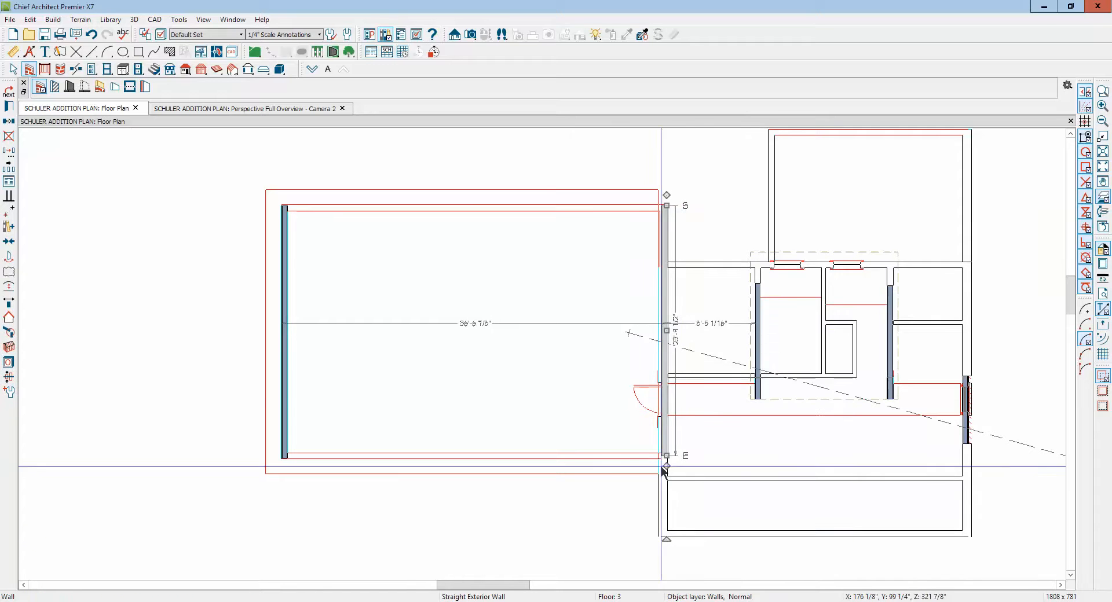
Define the new gable wall as an attic wall with No Room Definition and No Locate, and check it in the 3D overview.
{"action": "left_click", "coordinate": [14, 110]}
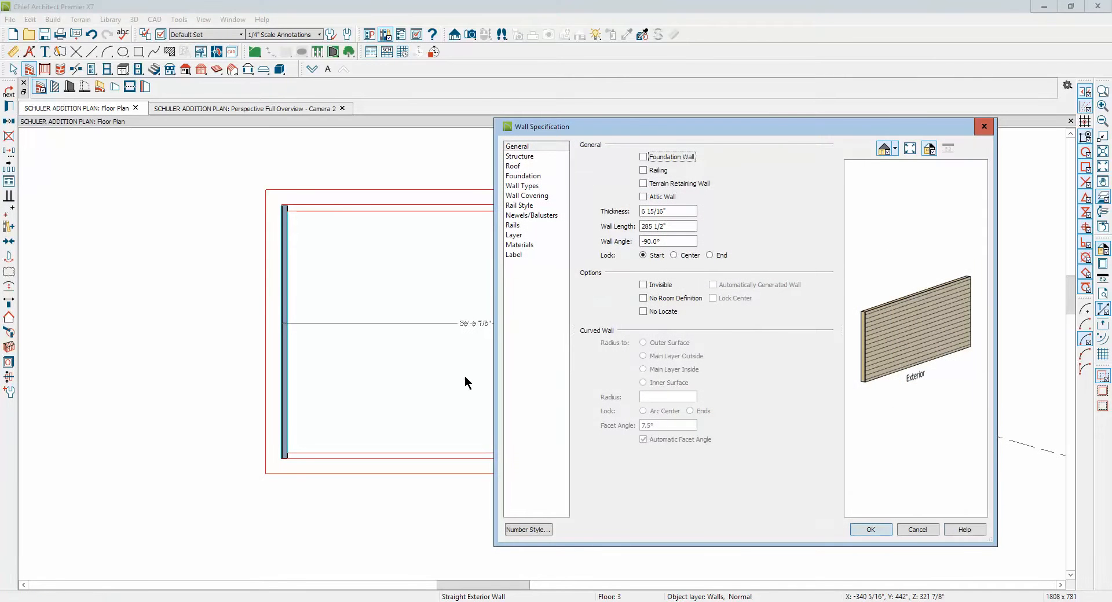
{"action": "left_click", "coordinate": [914, 529]}
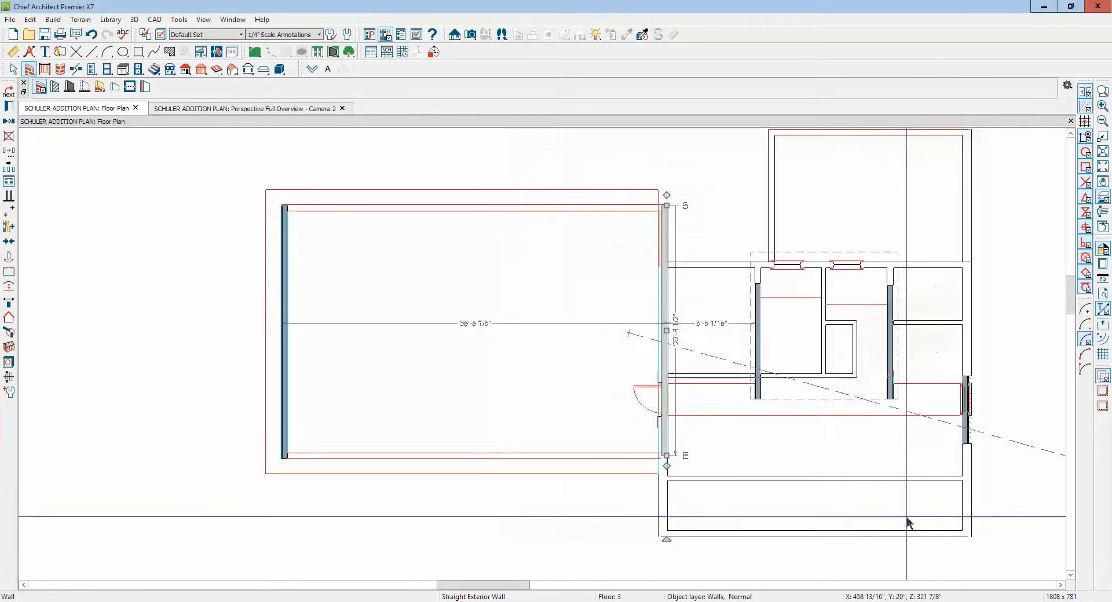
{"action": "left_click", "coordinate": [11, 108]}
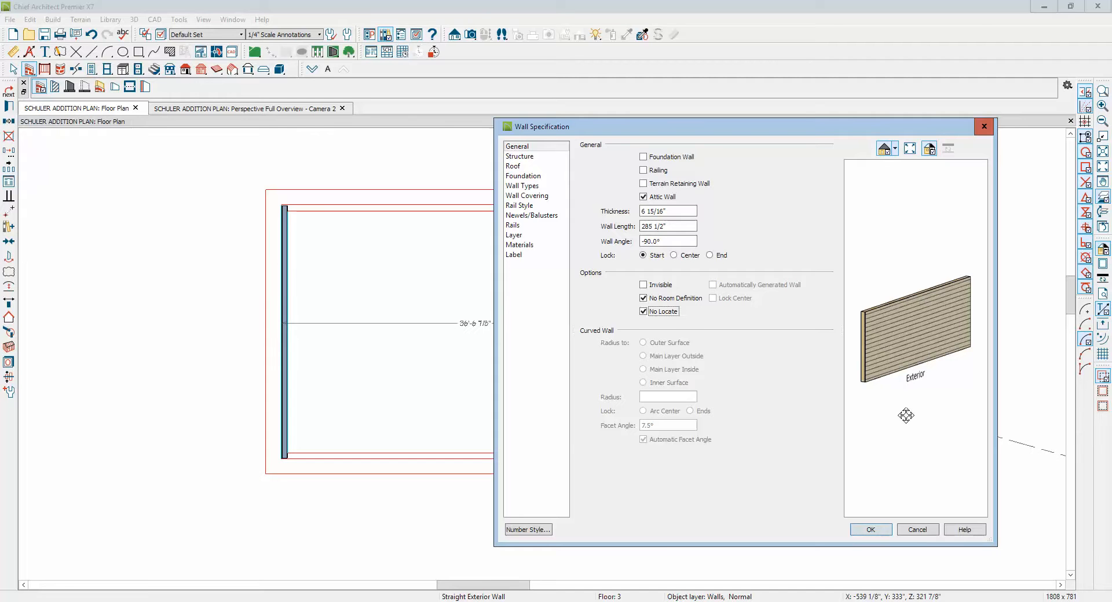
{"action": "left_click", "coordinate": [876, 531]}
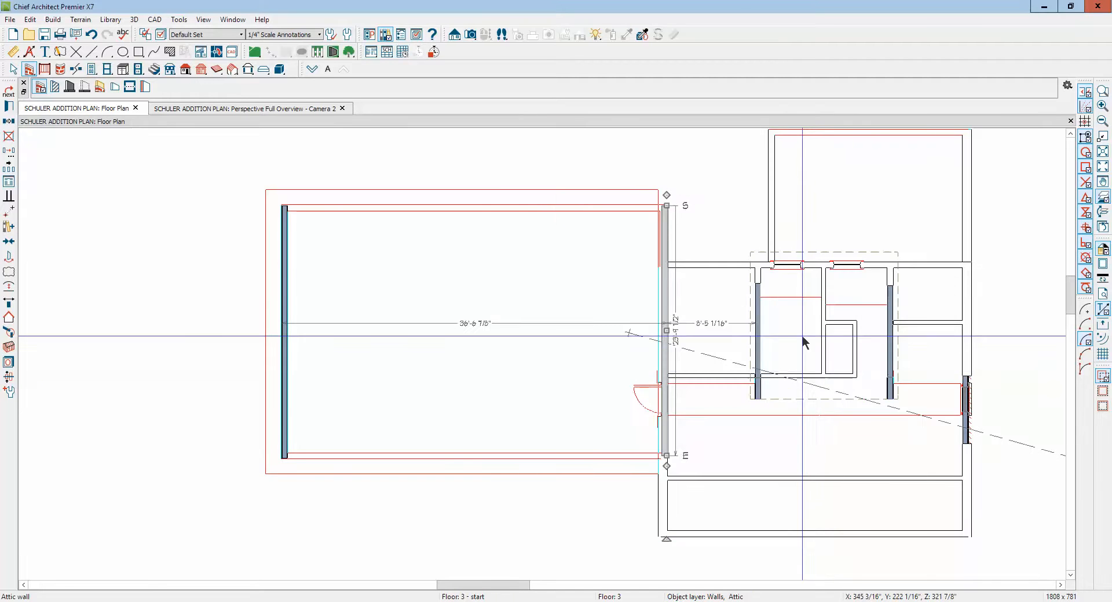
{"action": "key", "text": "ctrl+Tab"}
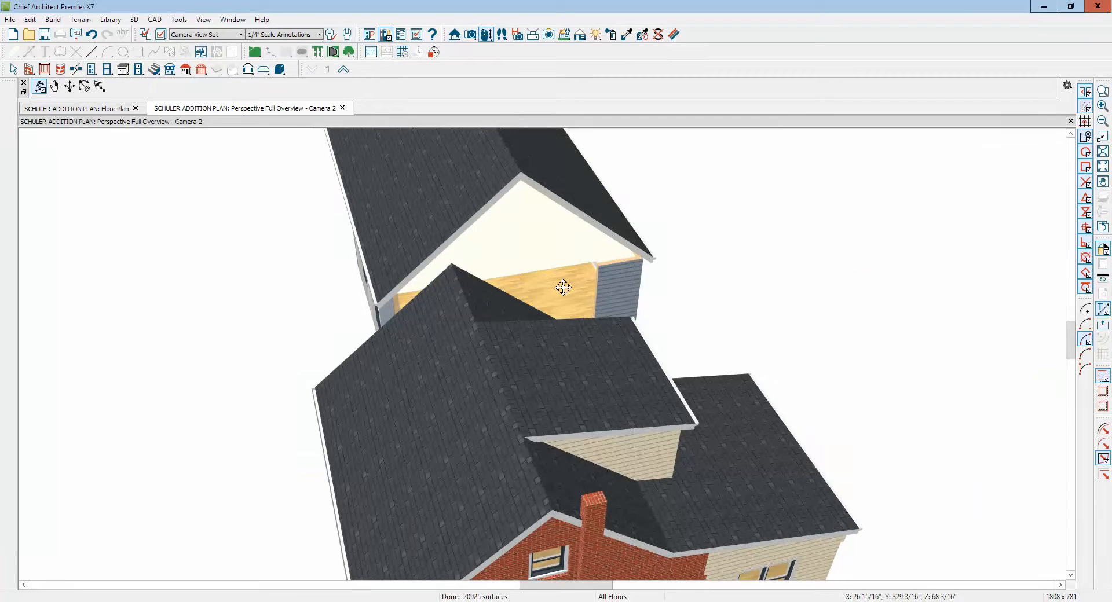
{"action": "key", "text": "ctrl+Tab"}
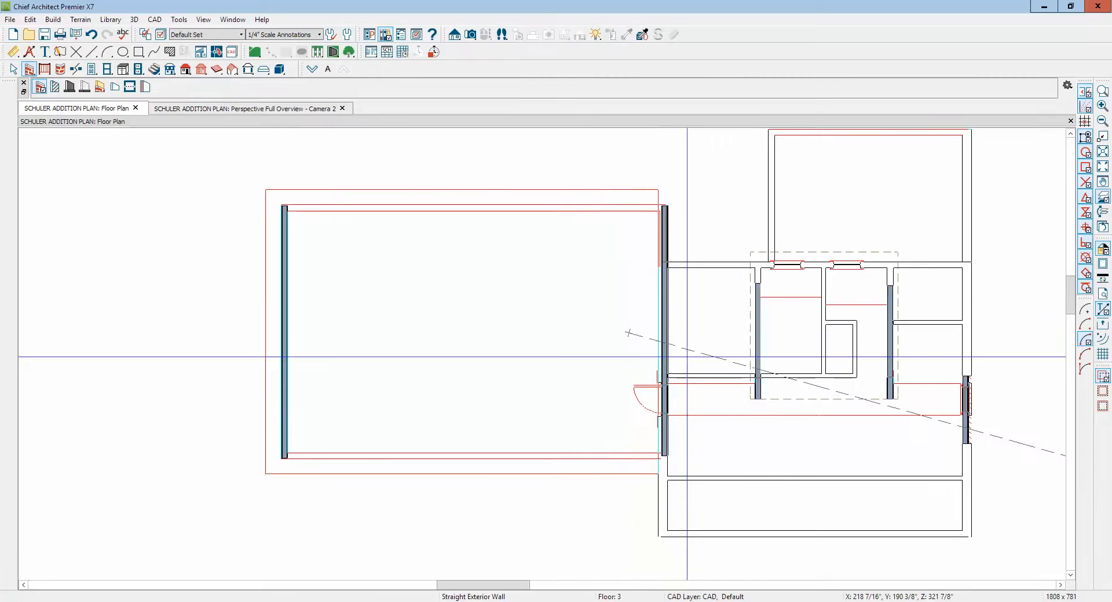
{"action": "key", "text": "ctrl+Tab"}
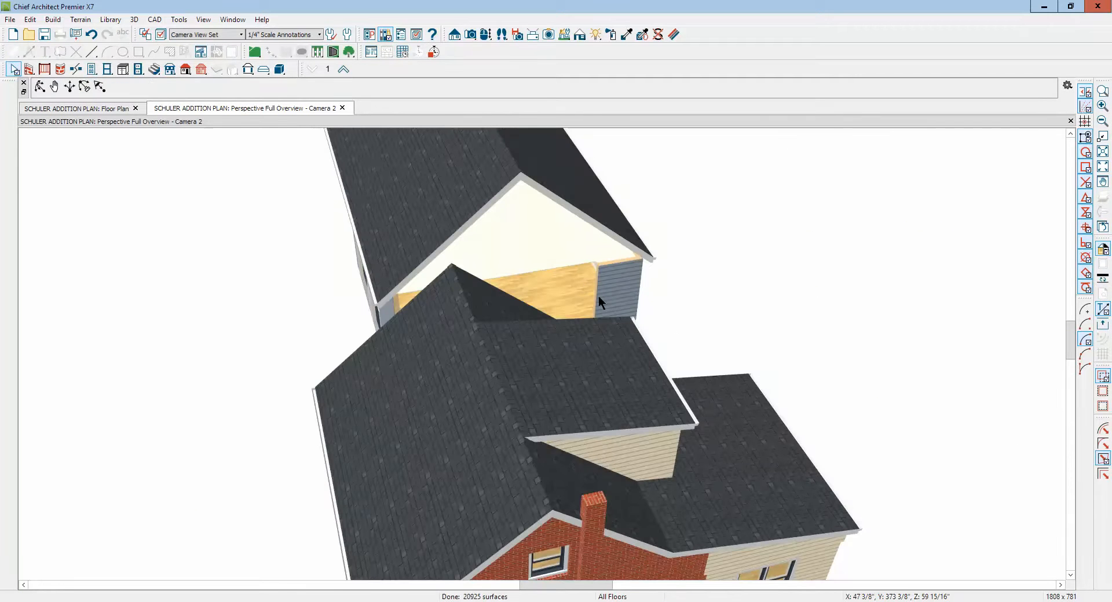
On floor 2, change the brick wall between the garage addition and the existing house to the Interior-6 wall type.
{"action": "key", "text": "ctrl+Tab"}
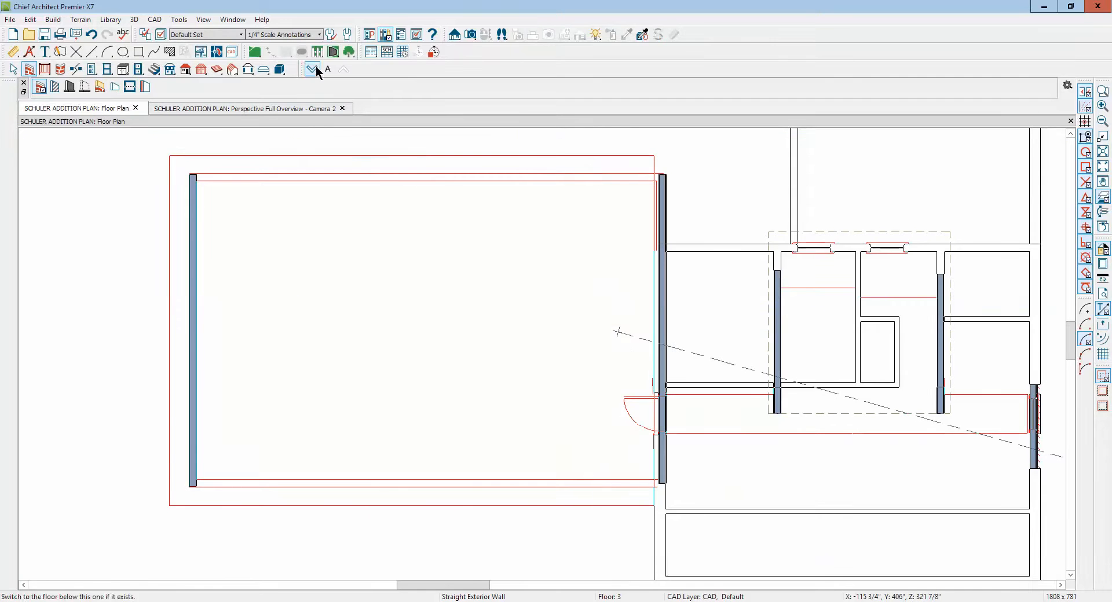
{"action": "key", "text": "space"}
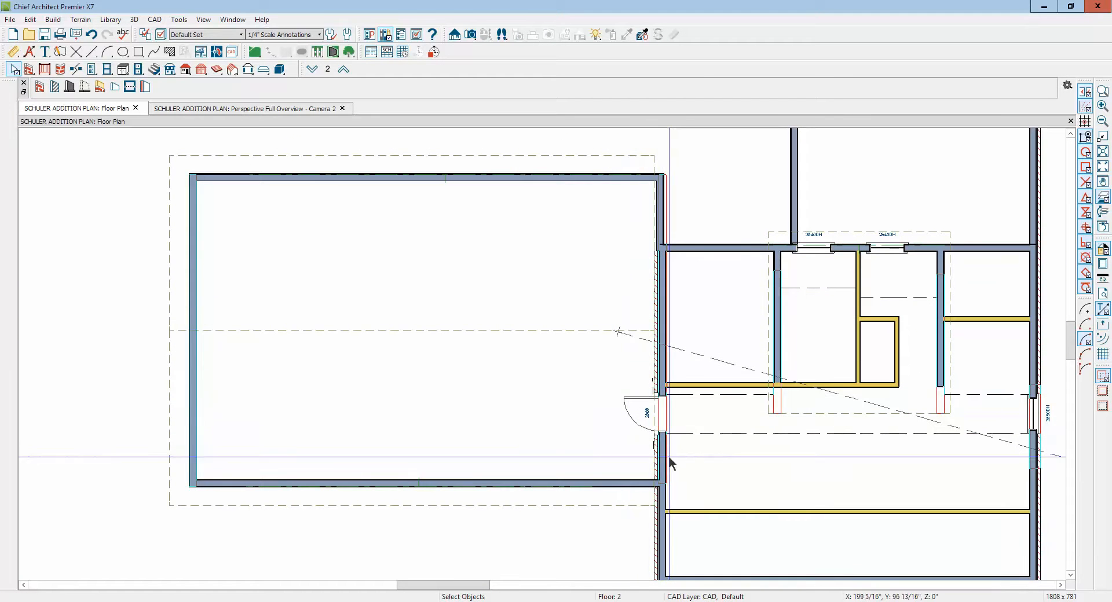
{"action": "right_click", "coordinate": [658, 313]}
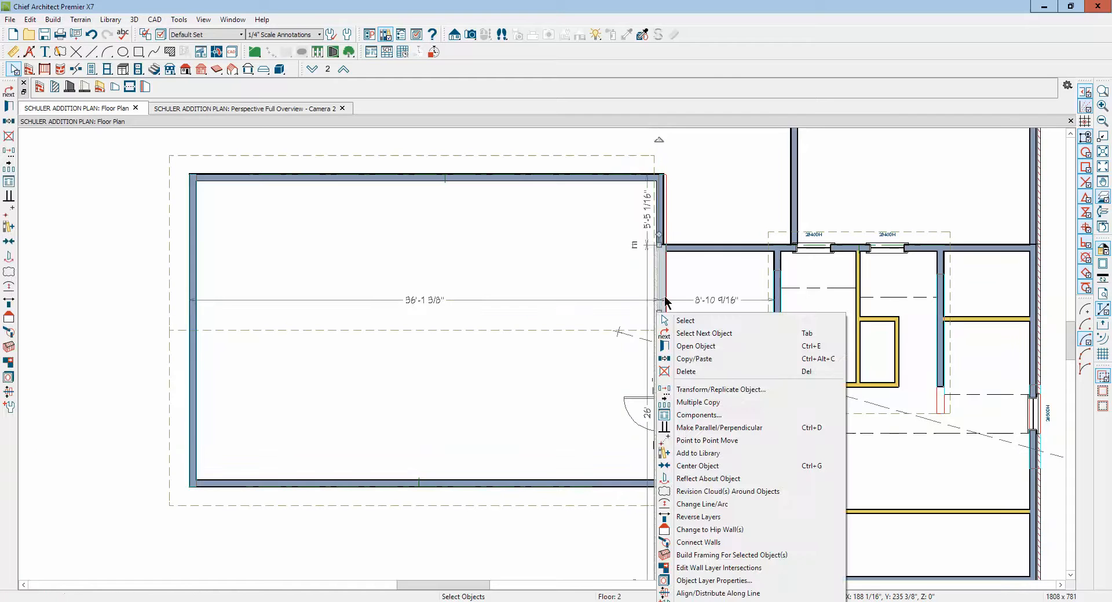
{"action": "left_click", "coordinate": [704, 349]}
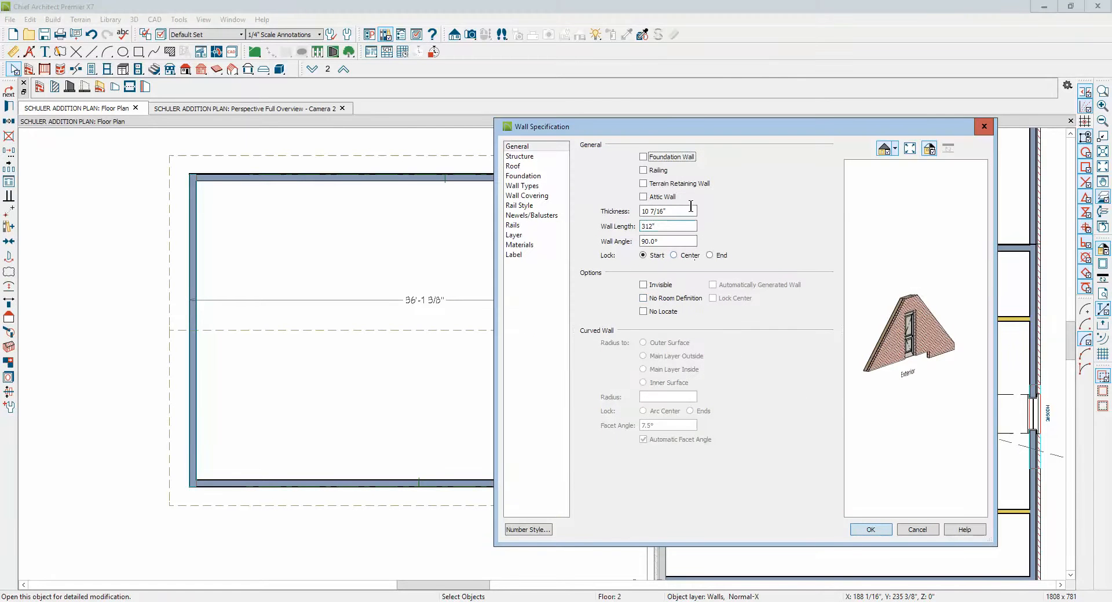
{"action": "left_click", "coordinate": [528, 186]}
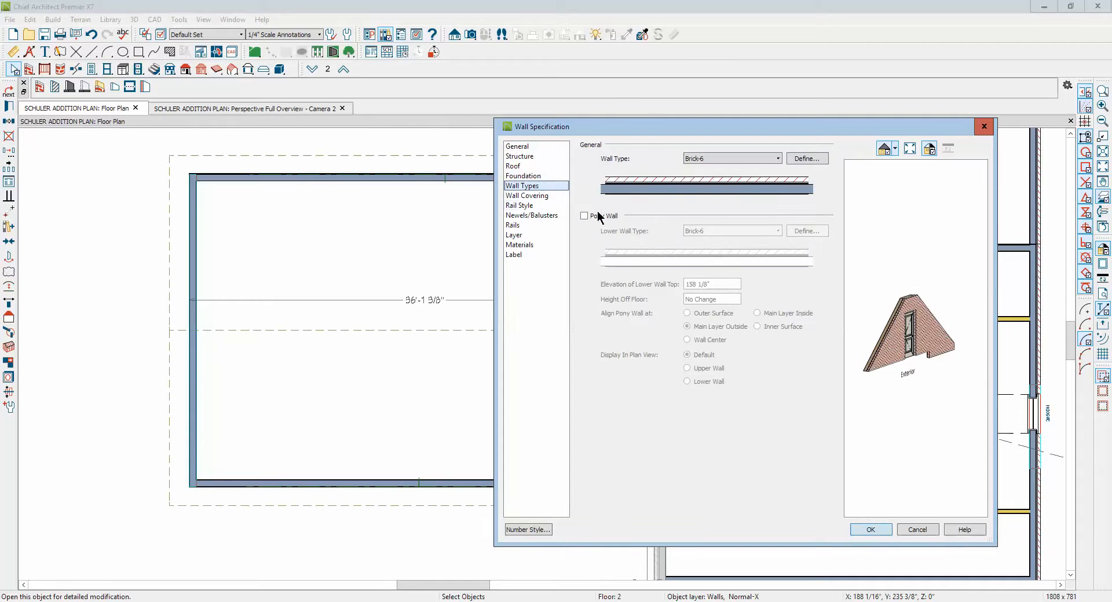
{"action": "left_click", "coordinate": [773, 160]}
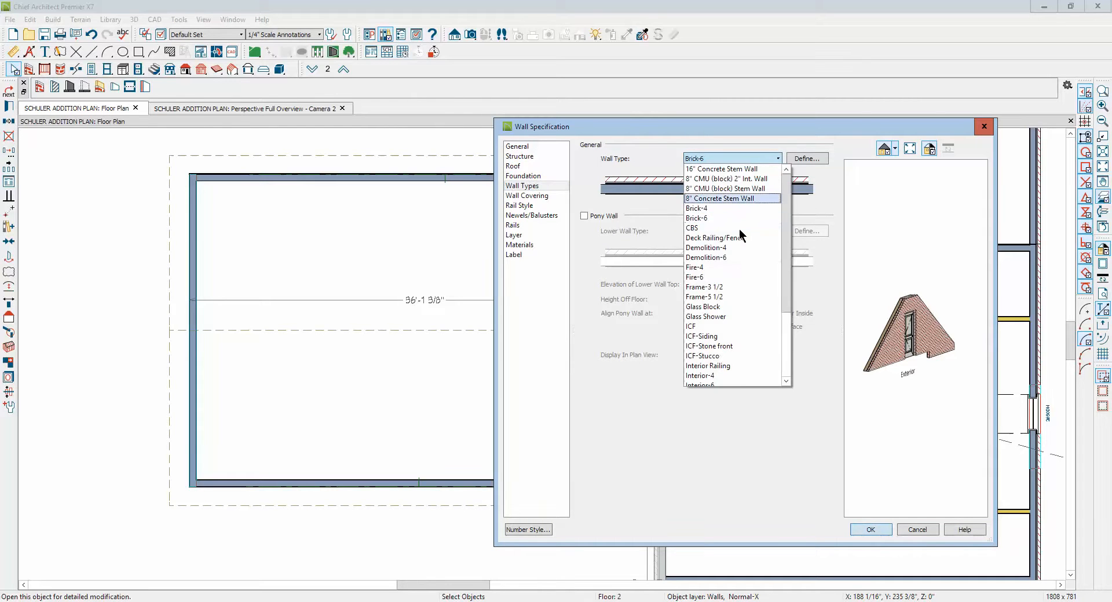
{"action": "scroll", "coordinate": [736, 263], "scroll_direction": "down", "scroll_amount": 1}
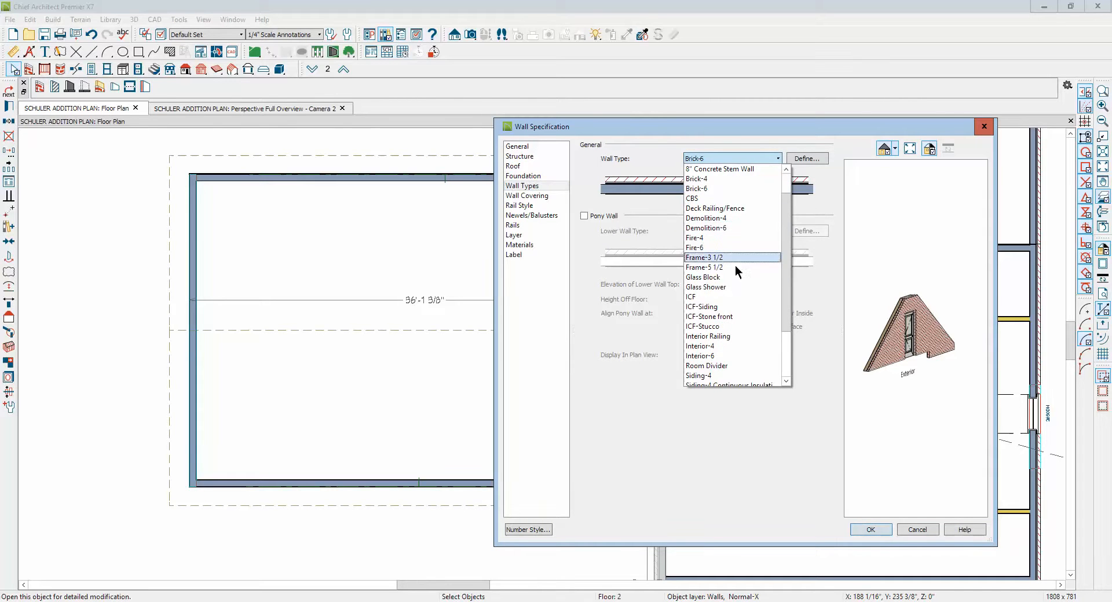
{"action": "left_click", "coordinate": [739, 356]}
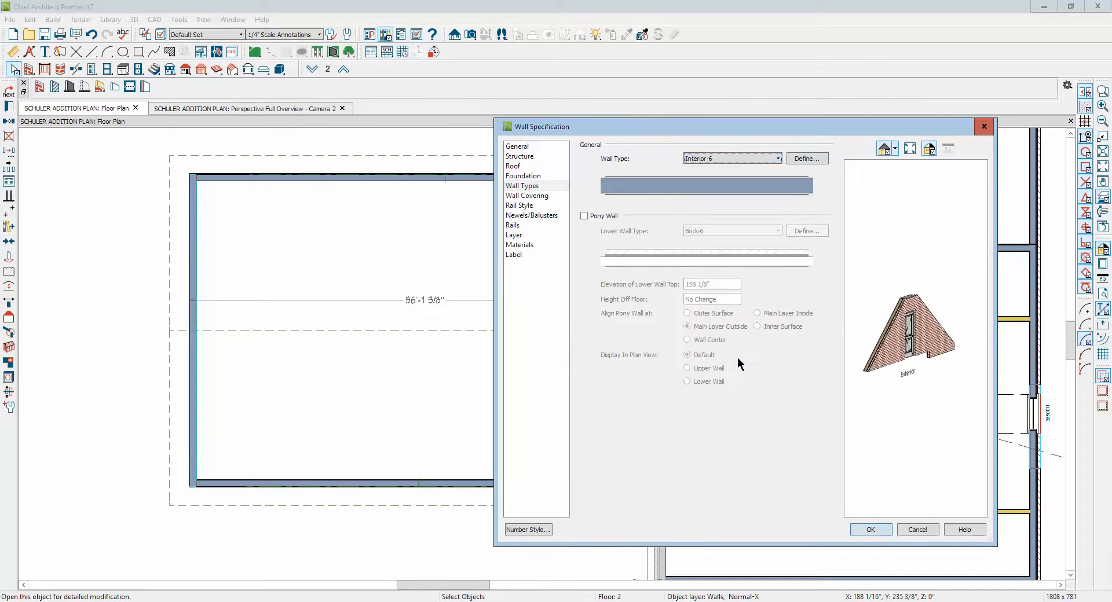
{"action": "left_click", "coordinate": [870, 530]}
Align the short second-floor wall segment at the garage's upper inner corner with the wall below, in line with the shared wall.
{"action": "scroll", "coordinate": [754, 440], "scroll_direction": "down", "scroll_amount": 1}
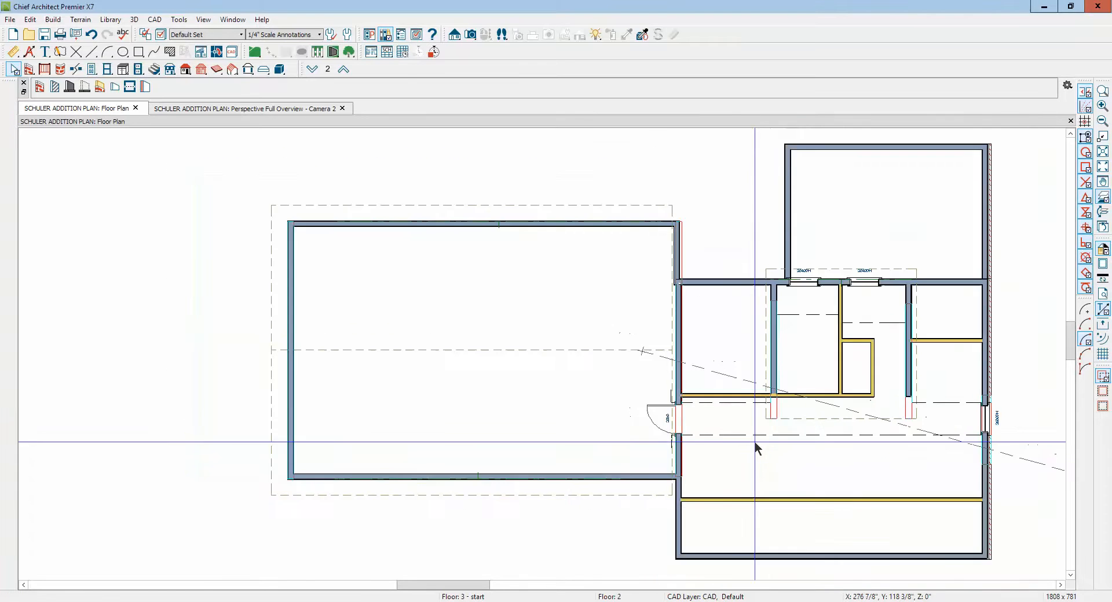
{"action": "scroll", "coordinate": [754, 440], "scroll_direction": "down", "scroll_amount": 1}
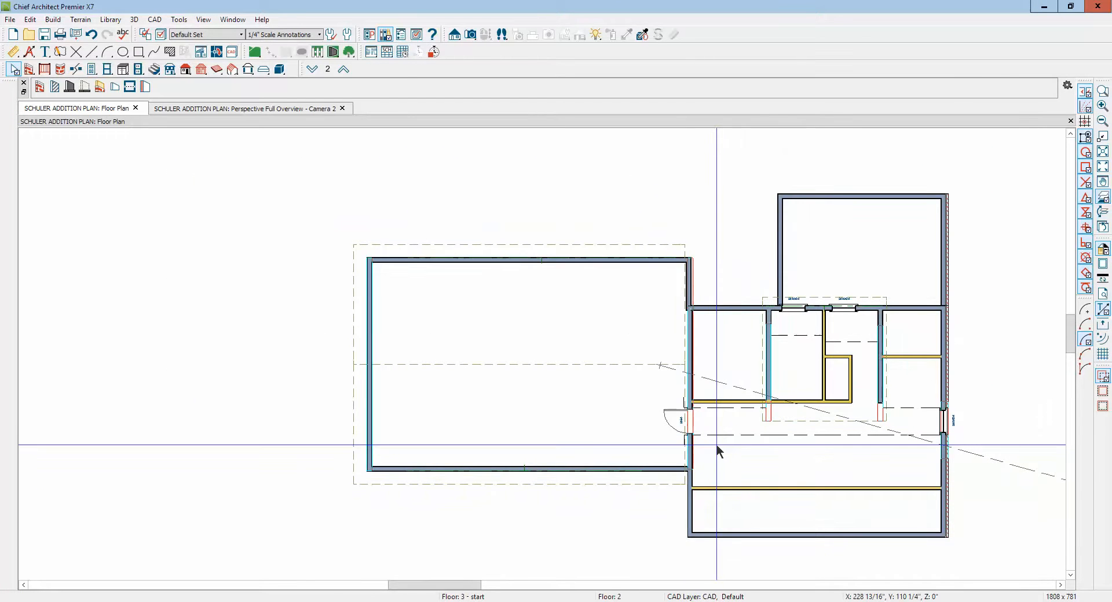
{"action": "key", "text": "ctrl+Tab"}
{"action": "key", "text": "ctrl+Tab"}
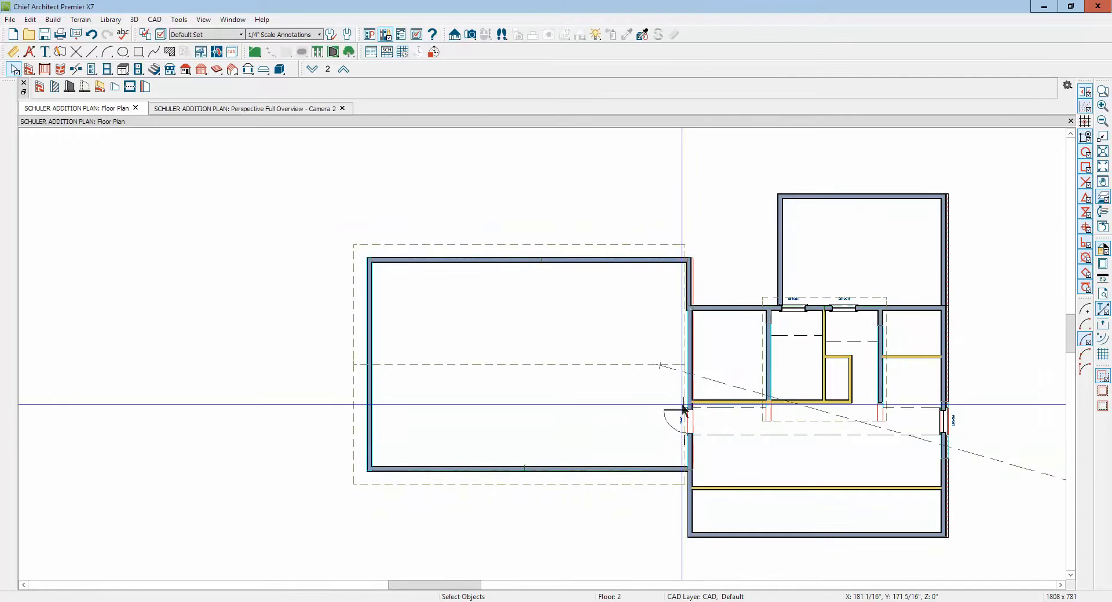
{"action": "scroll", "coordinate": [689, 281], "scroll_direction": "up", "scroll_amount": 6}
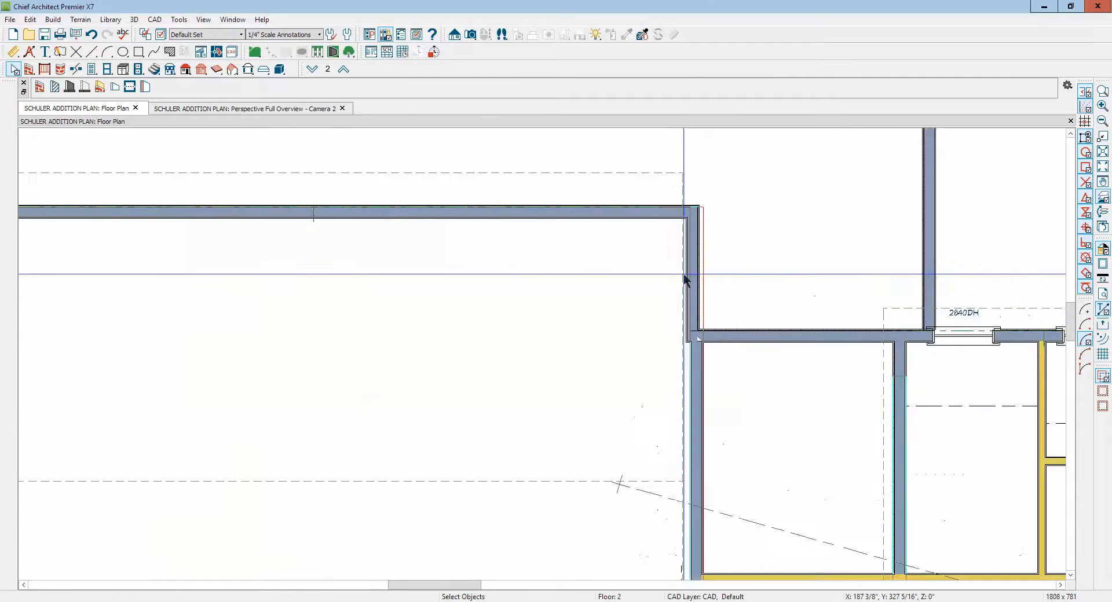
{"action": "left_click", "coordinate": [712, 302]}
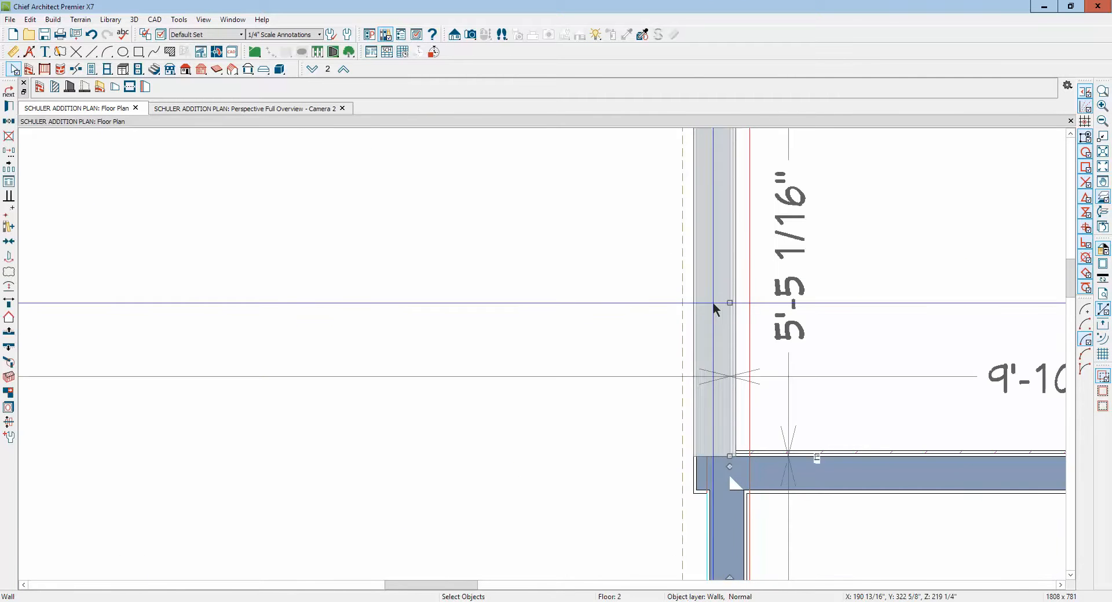
{"action": "left_click", "coordinate": [9, 350]}
{"action": "scroll", "coordinate": [376, 282], "scroll_direction": "down", "scroll_amount": 3}
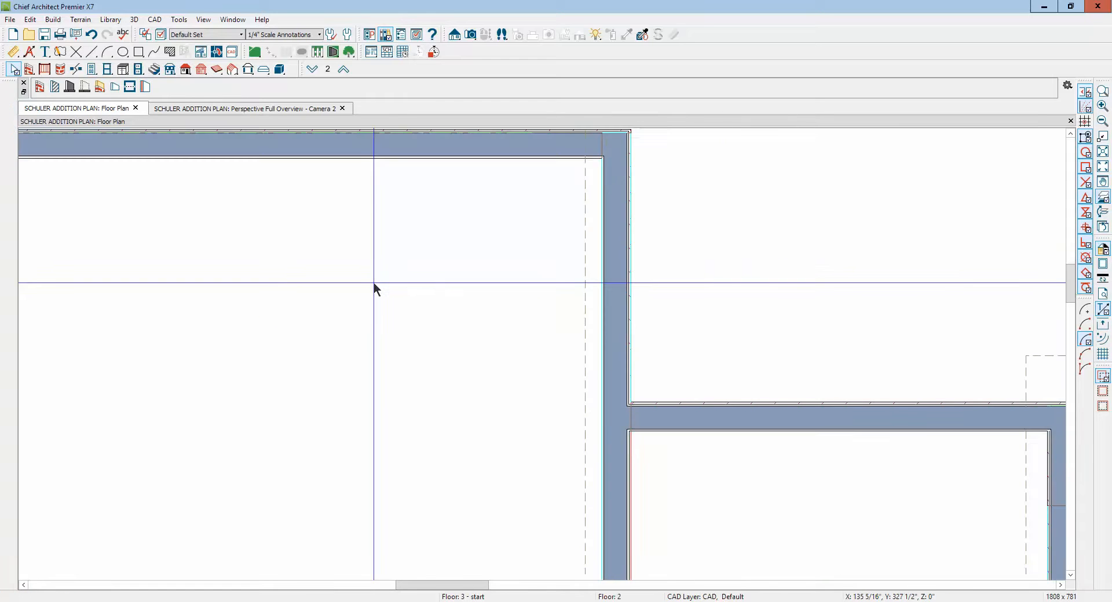
Break the shared house wall where the garage's lower exterior wall meets it.
{"action": "scroll", "coordinate": [377, 283], "scroll_direction": "down", "scroll_amount": 6}
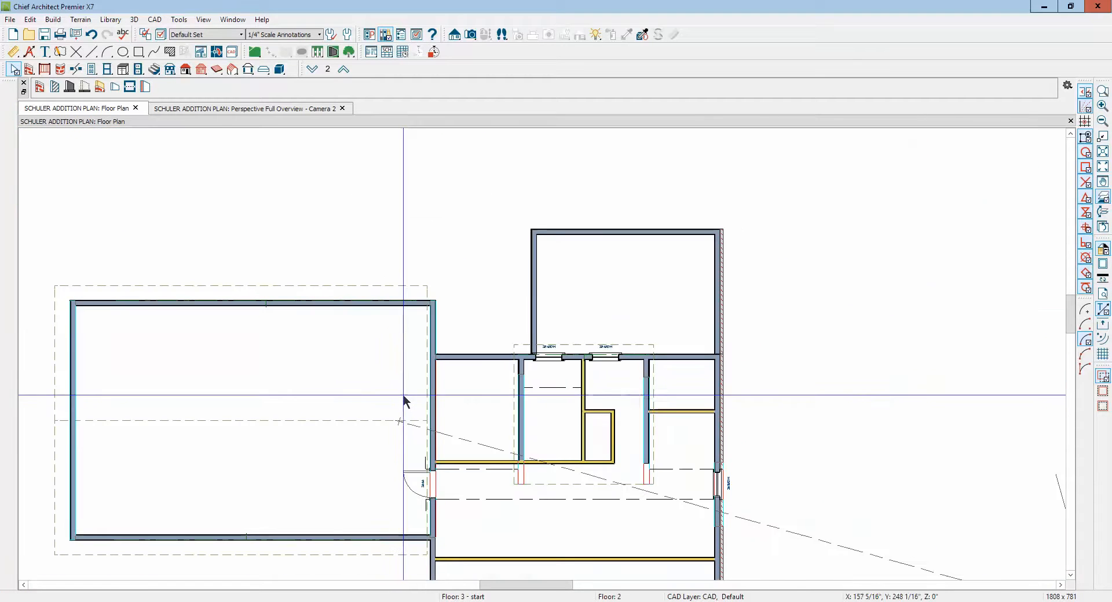
{"action": "scroll", "coordinate": [434, 471], "scroll_direction": "up", "scroll_amount": 3}
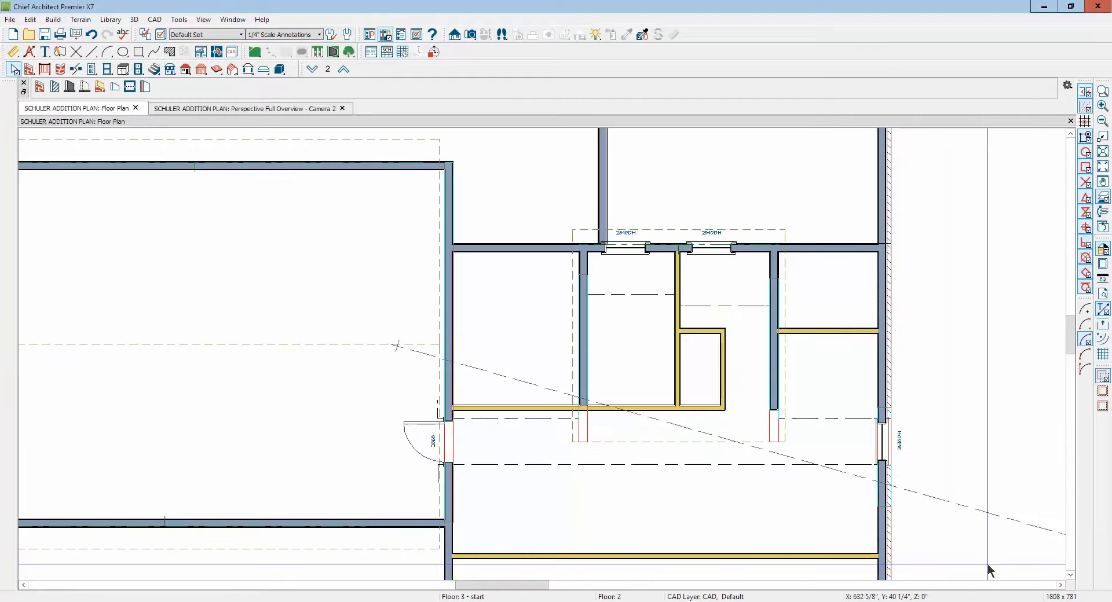
{"action": "left_click", "coordinate": [1070, 575]}
{"action": "left_click", "coordinate": [1070, 575]}
{"action": "left_click", "coordinate": [1070, 575]}
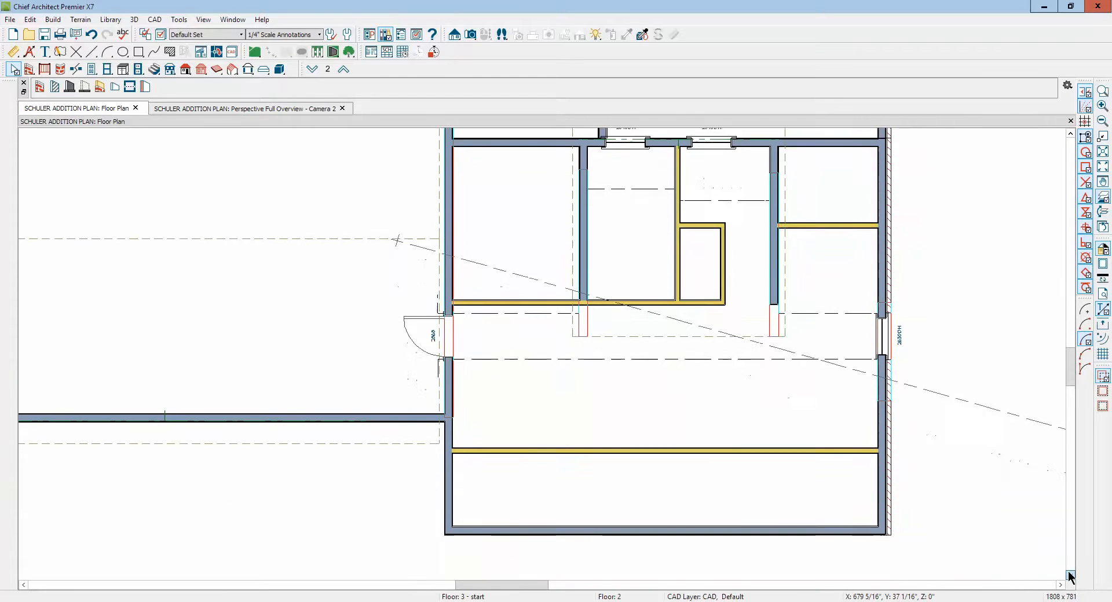
{"action": "left_click", "coordinate": [1070, 575]}
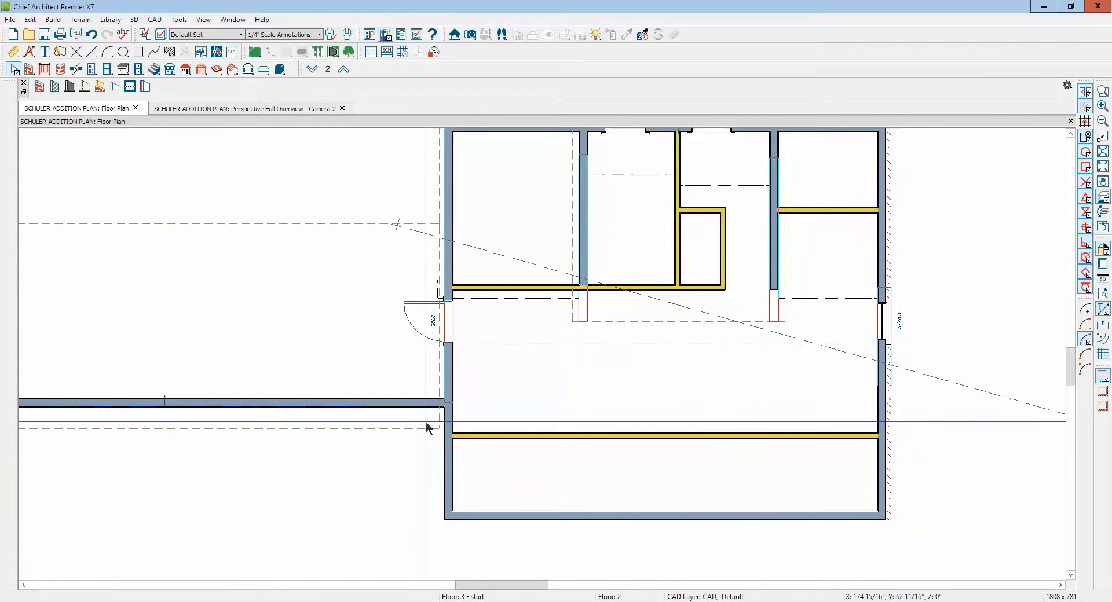
{"action": "left_click", "coordinate": [454, 477]}
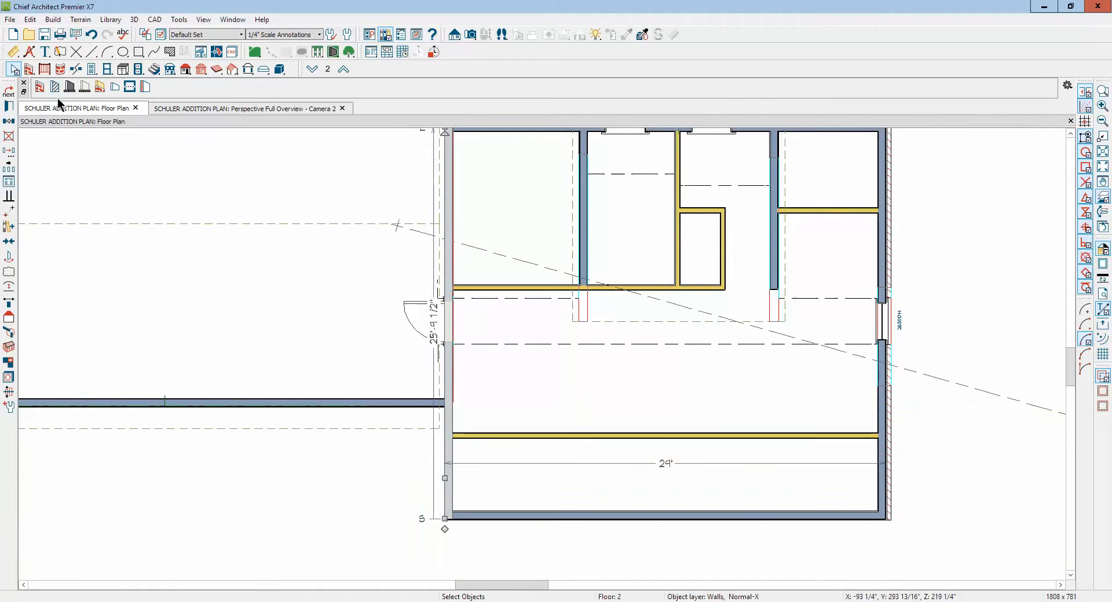
{"action": "left_click", "coordinate": [75, 71]}
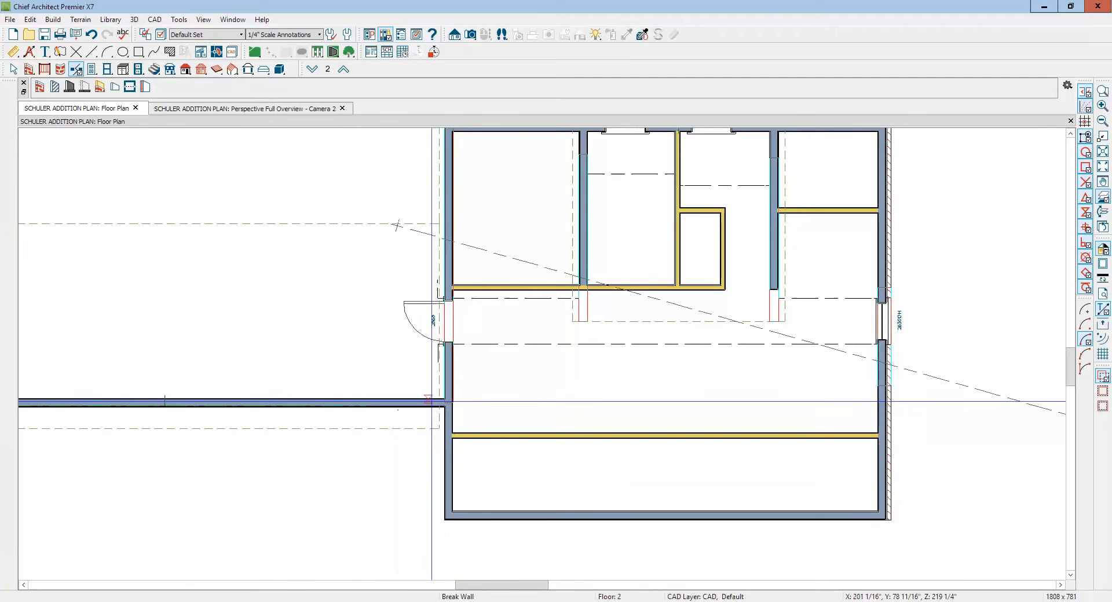
{"action": "left_click", "coordinate": [449, 403]}
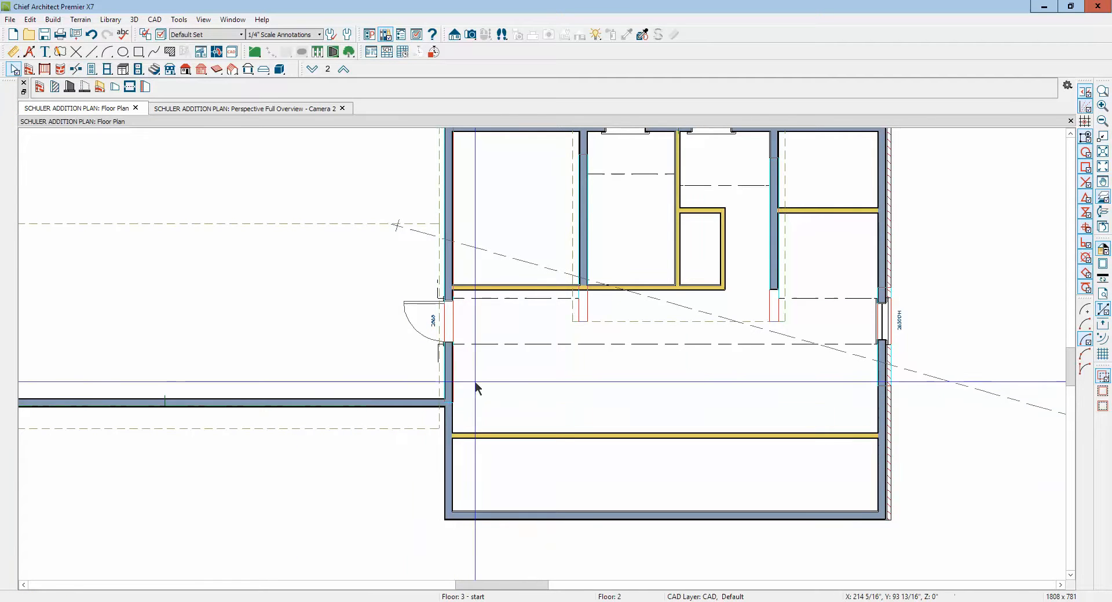
Change the exposed house wall segment below the garage junction to the Siding-6 wall type.
{"action": "right_click", "coordinate": [449, 491]}
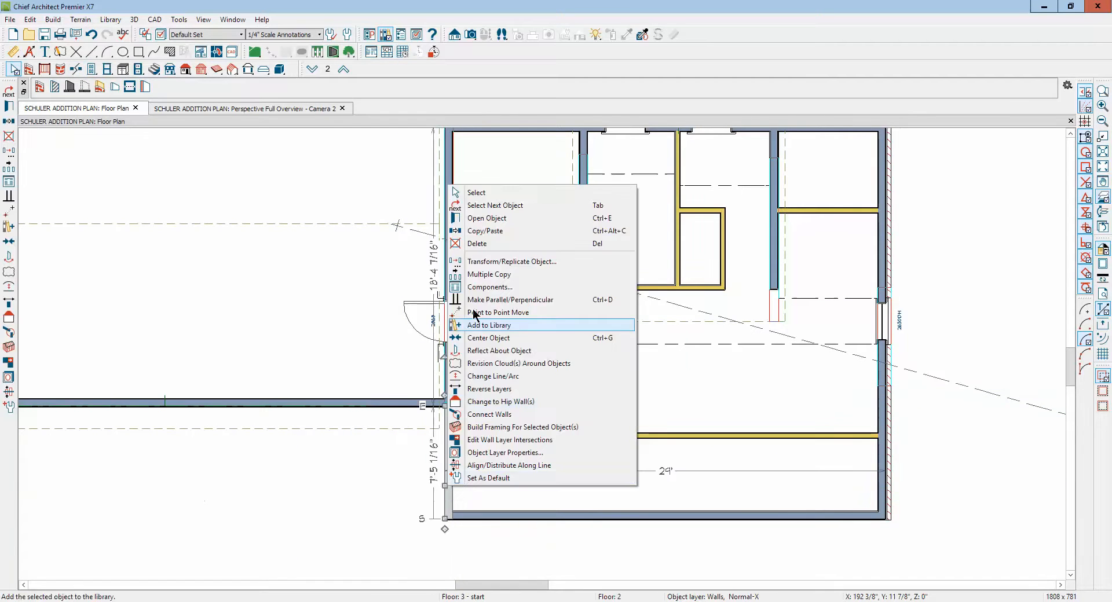
{"action": "left_click", "coordinate": [476, 218]}
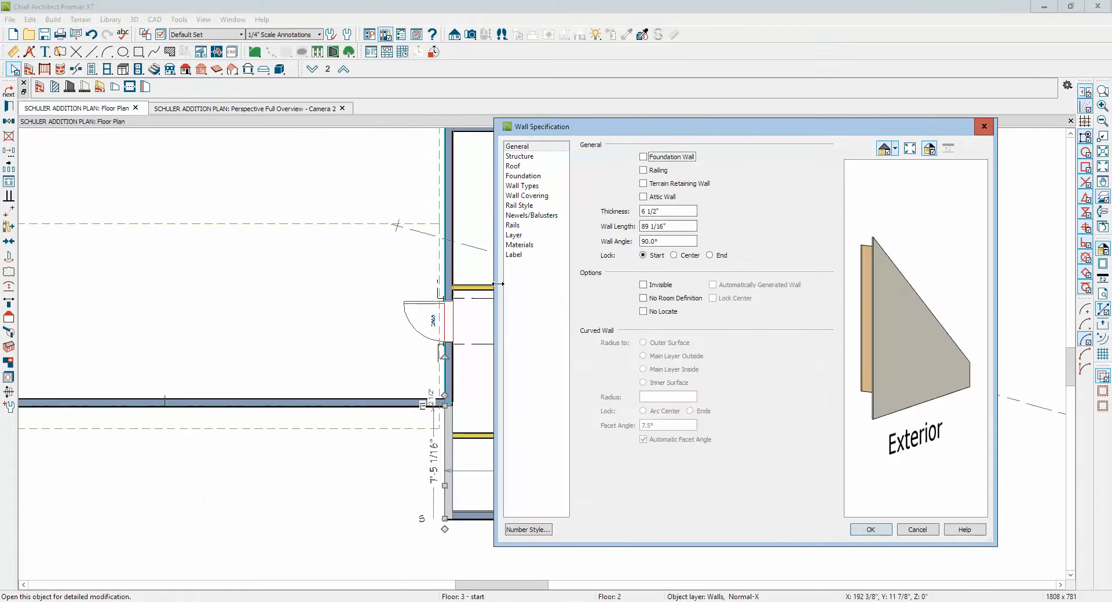
{"action": "left_click", "coordinate": [531, 187]}
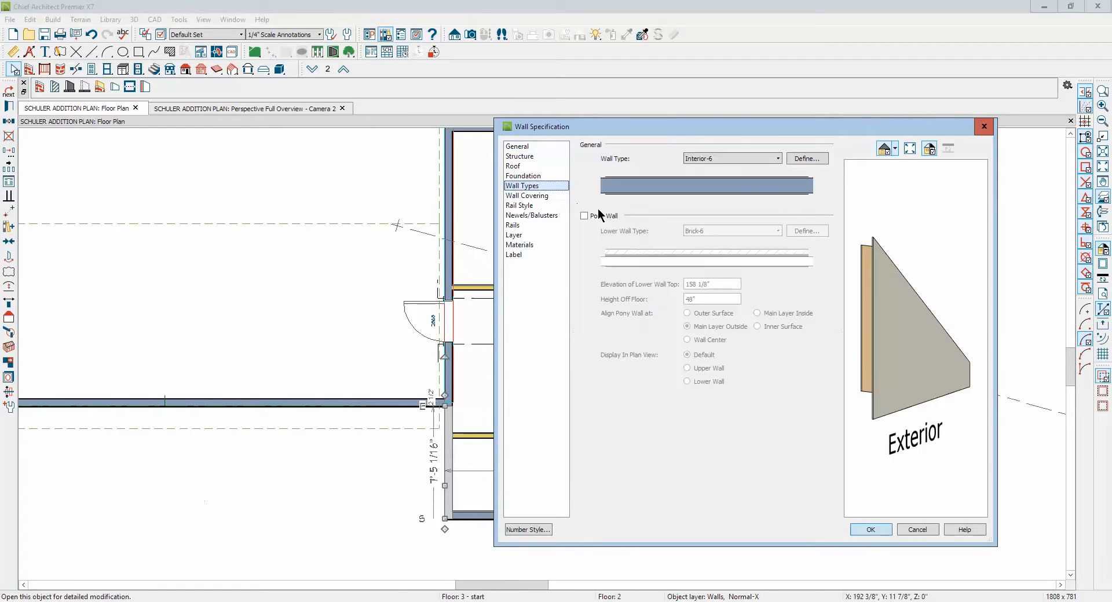
{"action": "left_click", "coordinate": [770, 163]}
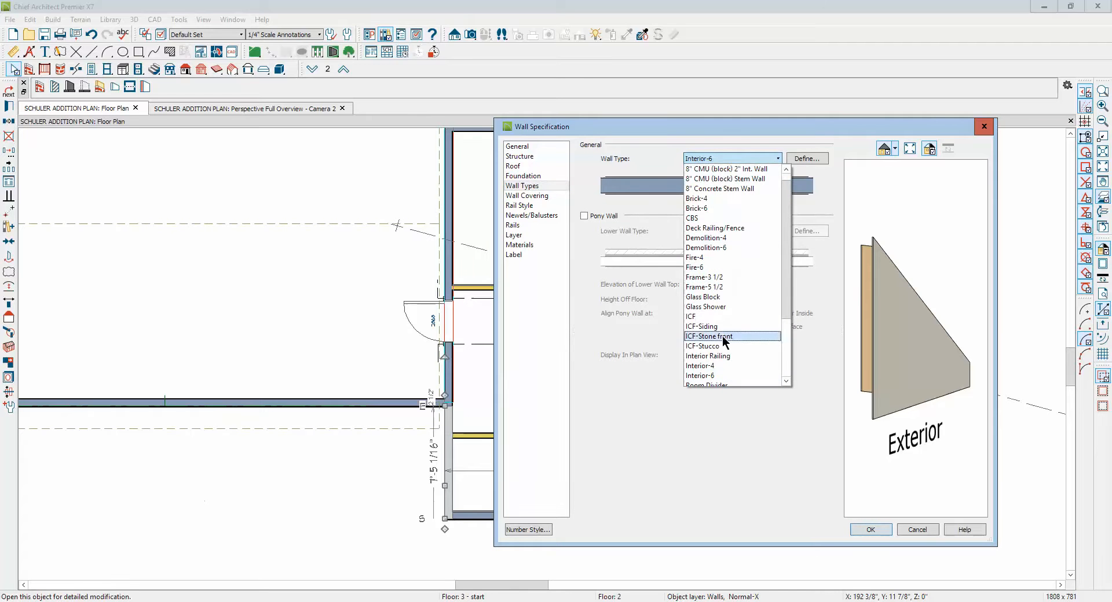
{"action": "scroll", "coordinate": [722, 336], "scroll_direction": "down", "scroll_amount": 1}
{"action": "scroll", "coordinate": [721, 336], "scroll_direction": "down", "scroll_amount": 2}
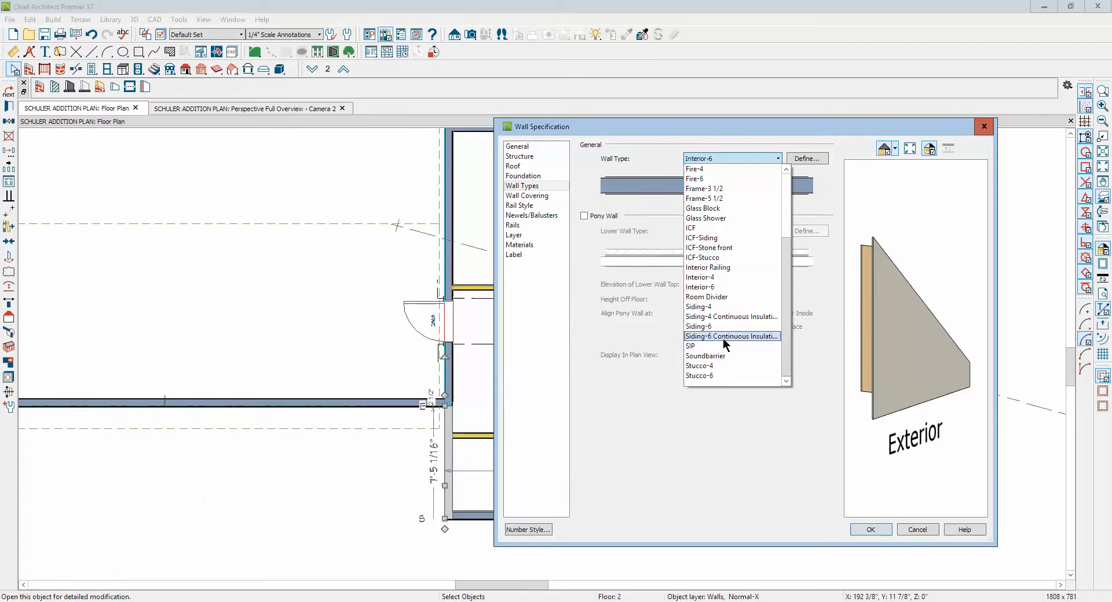
{"action": "left_click", "coordinate": [725, 328]}
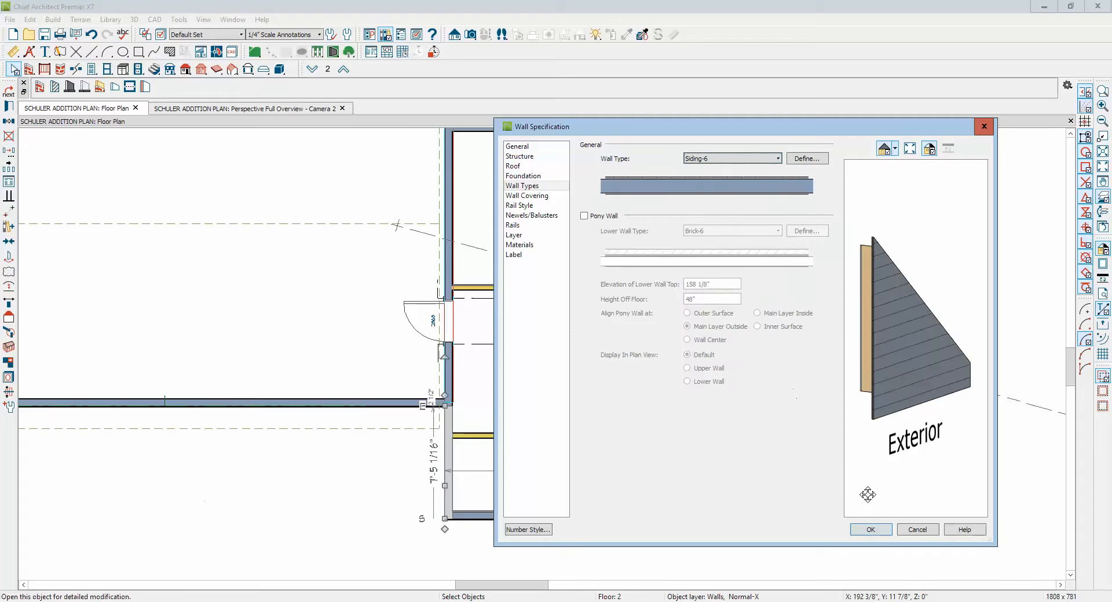
{"action": "left_click", "coordinate": [882, 527]}
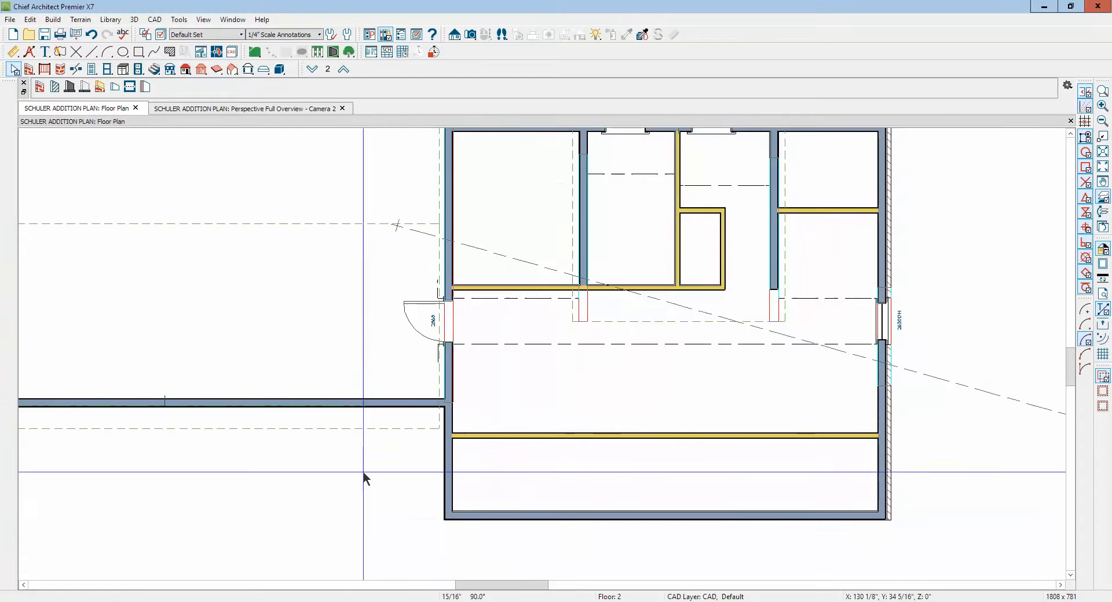
In the 3D overview, extend the house-end edge of the garage roof plane on the single-garage-door side over the existing roof.
{"action": "key", "text": "ctrl+Tab"}
{"action": "scroll", "coordinate": [465, 334], "scroll_direction": "down", "scroll_amount": 3}
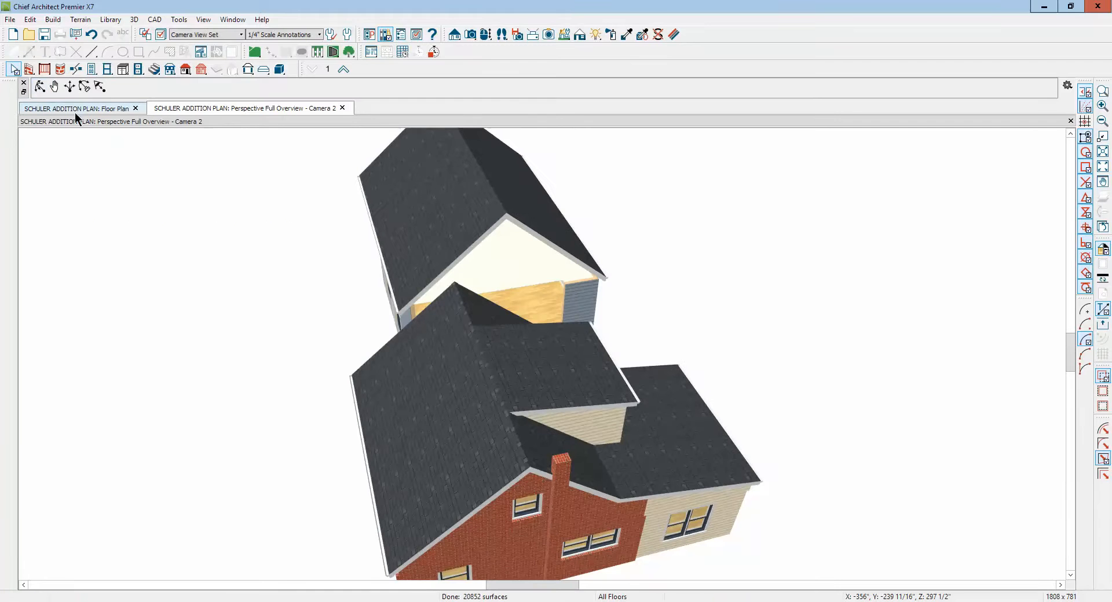
{"action": "left_click", "coordinate": [30, 70]}
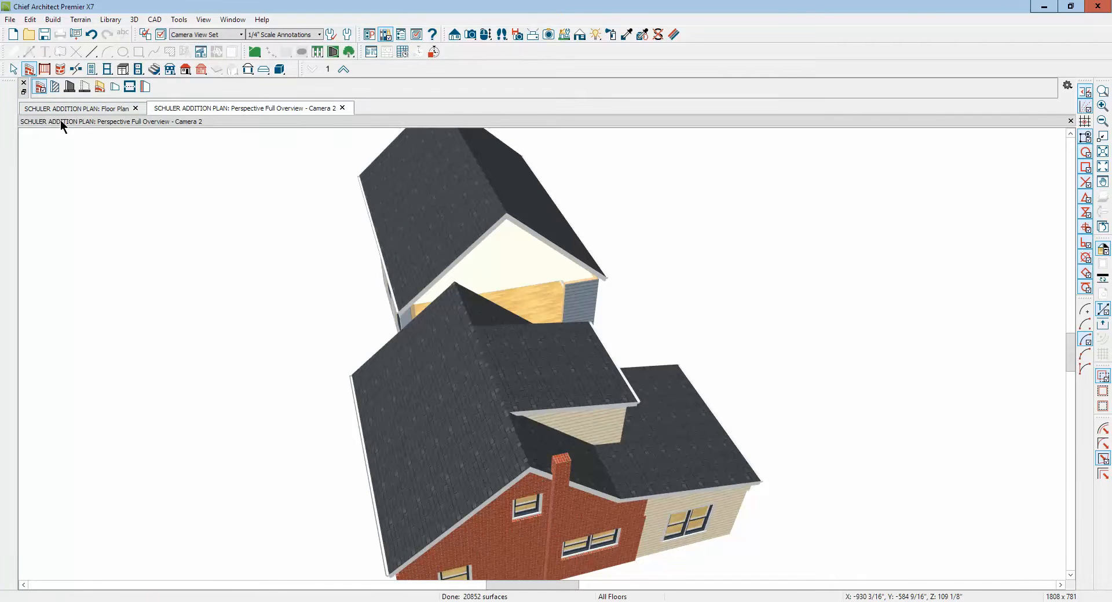
{"action": "left_click", "coordinate": [487, 34]}
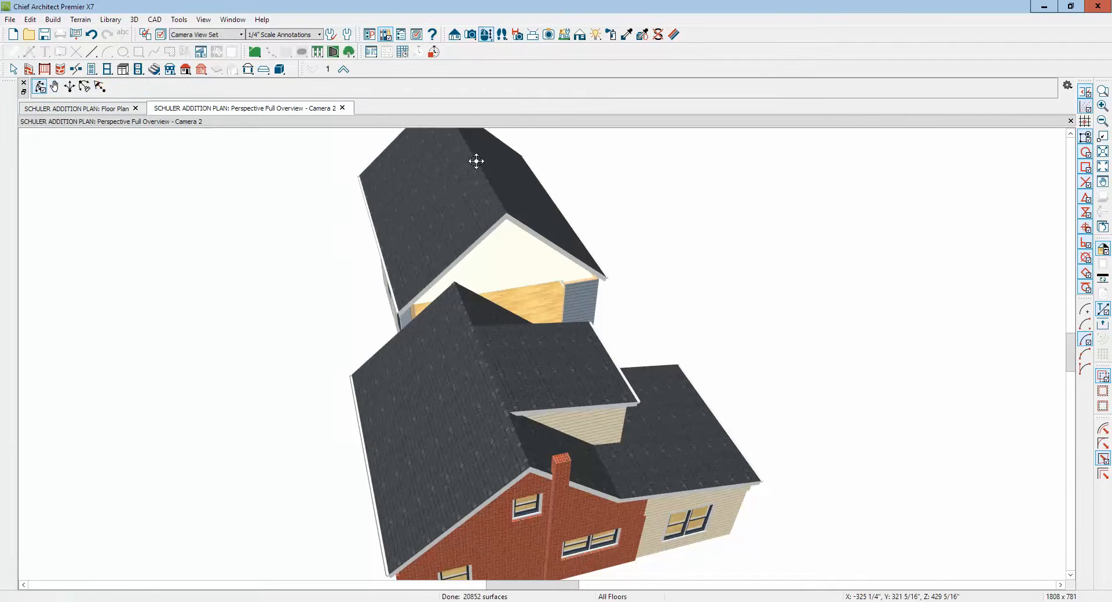
{"action": "left_click_drag", "start_coordinate": [474, 162], "coordinate": [652, 311]}
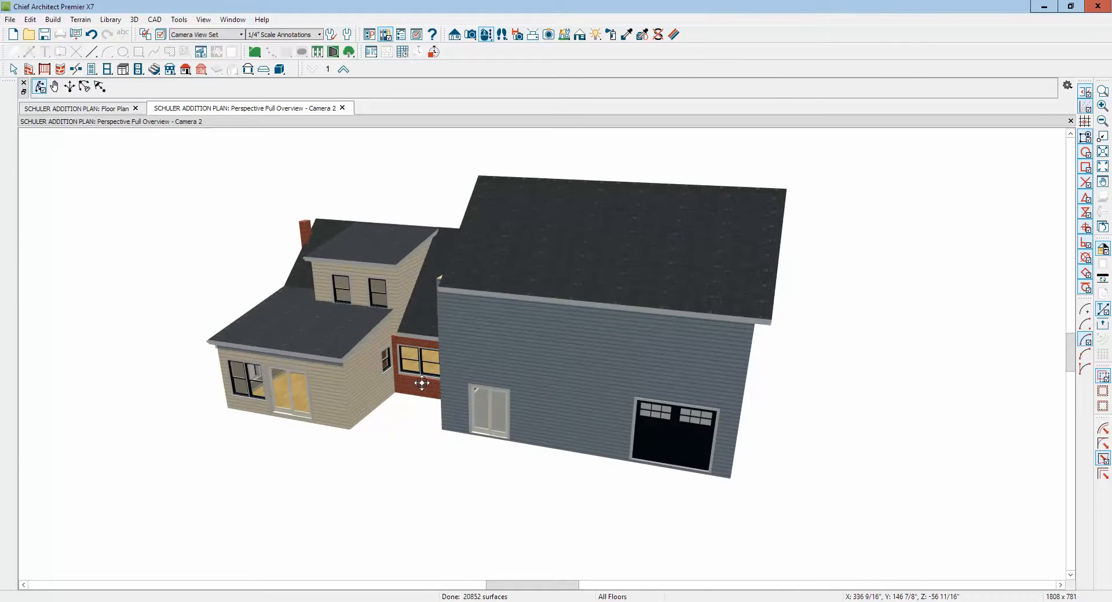
{"action": "left_click_drag", "start_coordinate": [371, 346], "coordinate": [337, 366]}
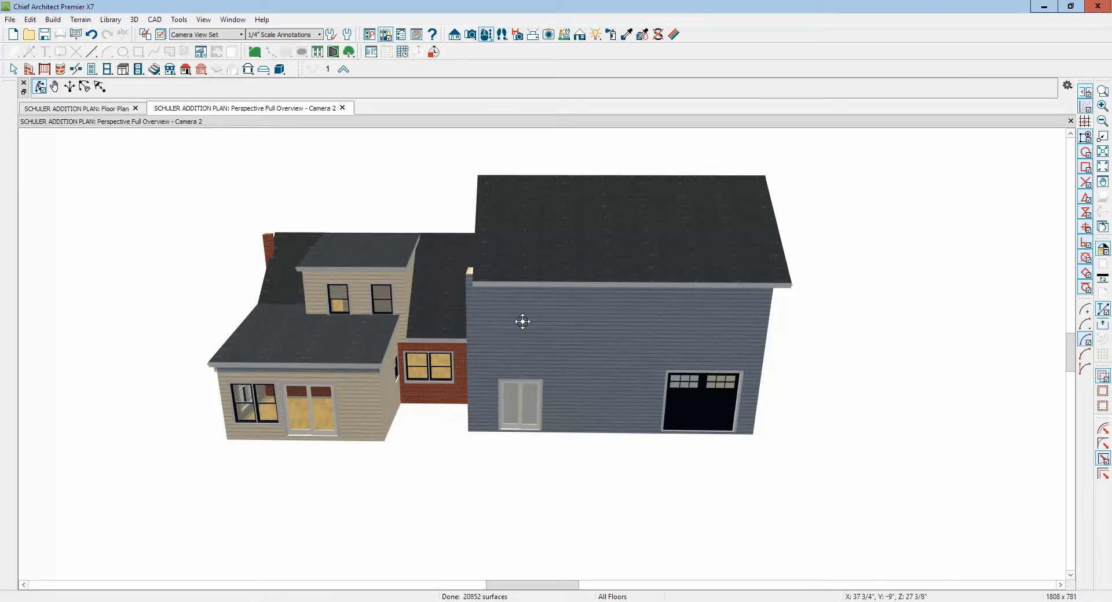
{"action": "left_click_drag", "start_coordinate": [522, 321], "coordinate": [537, 362]}
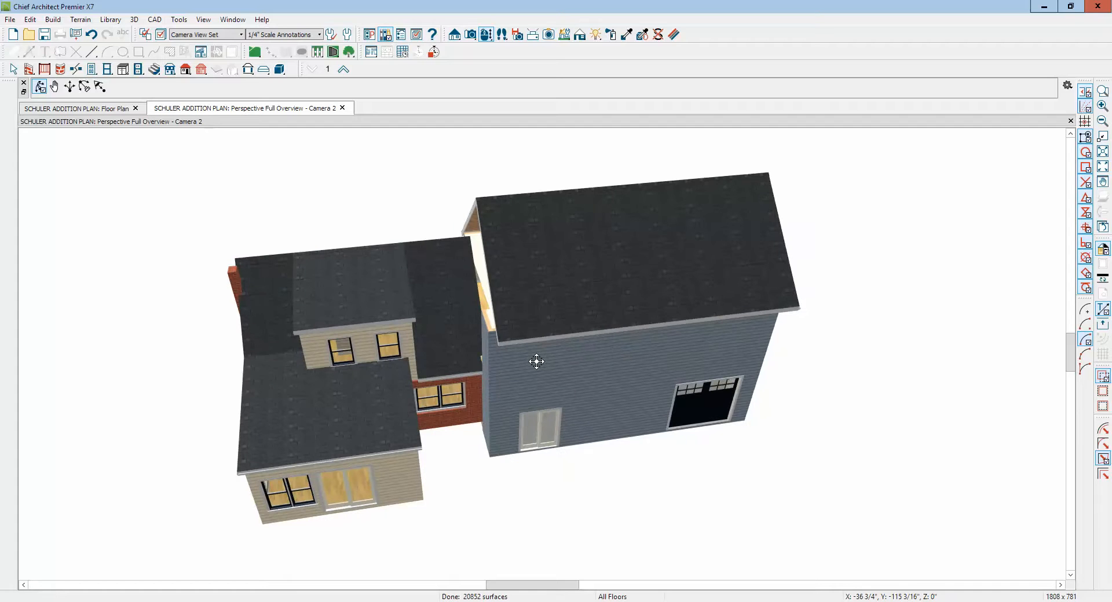
{"action": "key", "text": "space"}
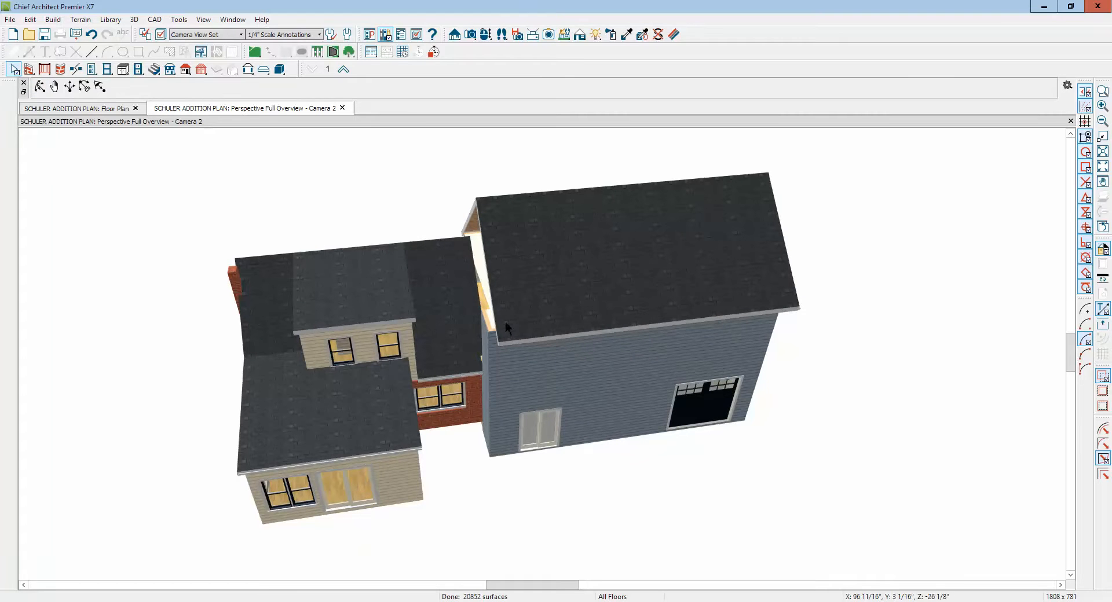
{"action": "left_click", "coordinate": [494, 289]}
{"action": "left_click_drag", "start_coordinate": [472, 289], "coordinate": [465, 290]}
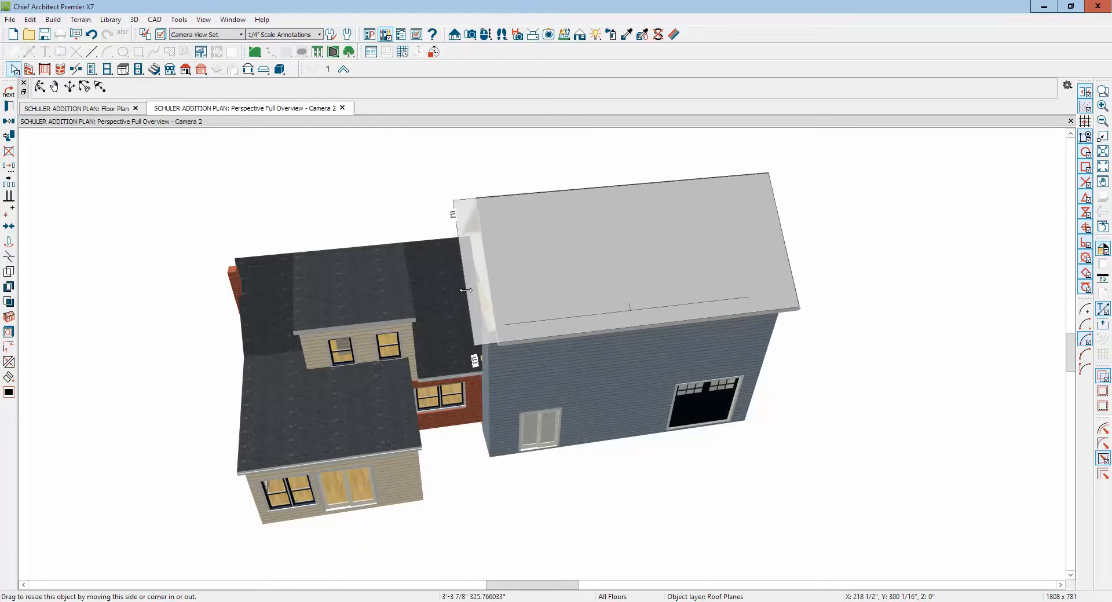
{"action": "left_click_drag", "start_coordinate": [448, 252], "coordinate": [449, 251]}
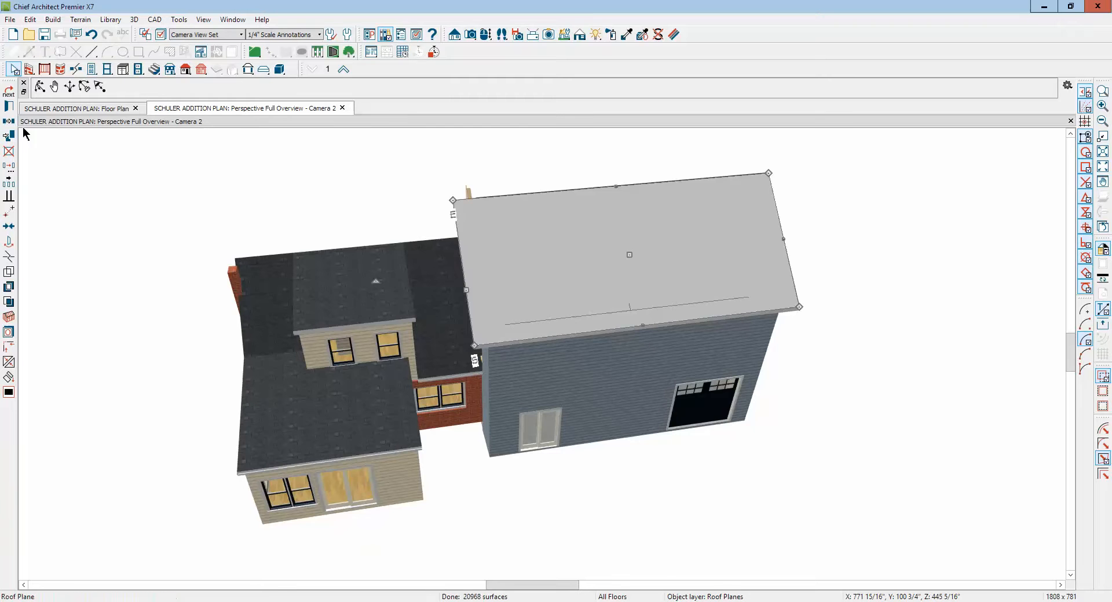
Extend the opposite garage roof plane, above the two garage doors, toward the house to line up at the ridge.
{"action": "left_click", "coordinate": [39, 86]}
{"action": "left_click_drag", "start_coordinate": [191, 243], "coordinate": [539, 228]}
{"action": "left_click", "coordinate": [489, 294]}
{"action": "left_click", "coordinate": [380, 460]}
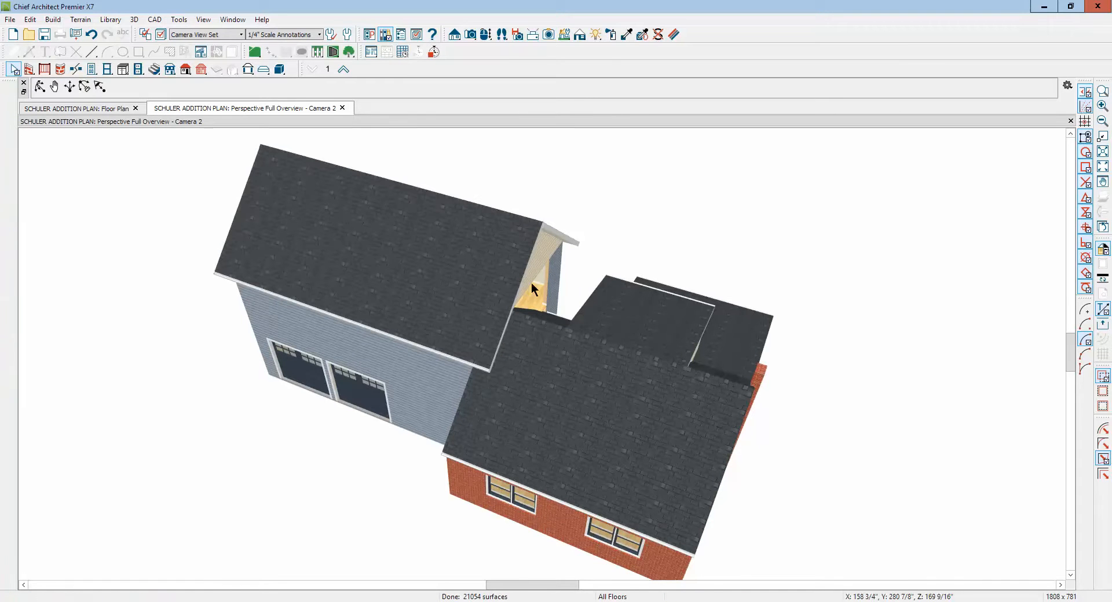
Inspect the material definition of the cream siding in the garage gable facing the house.
{"action": "left_click", "coordinate": [673, 34]}
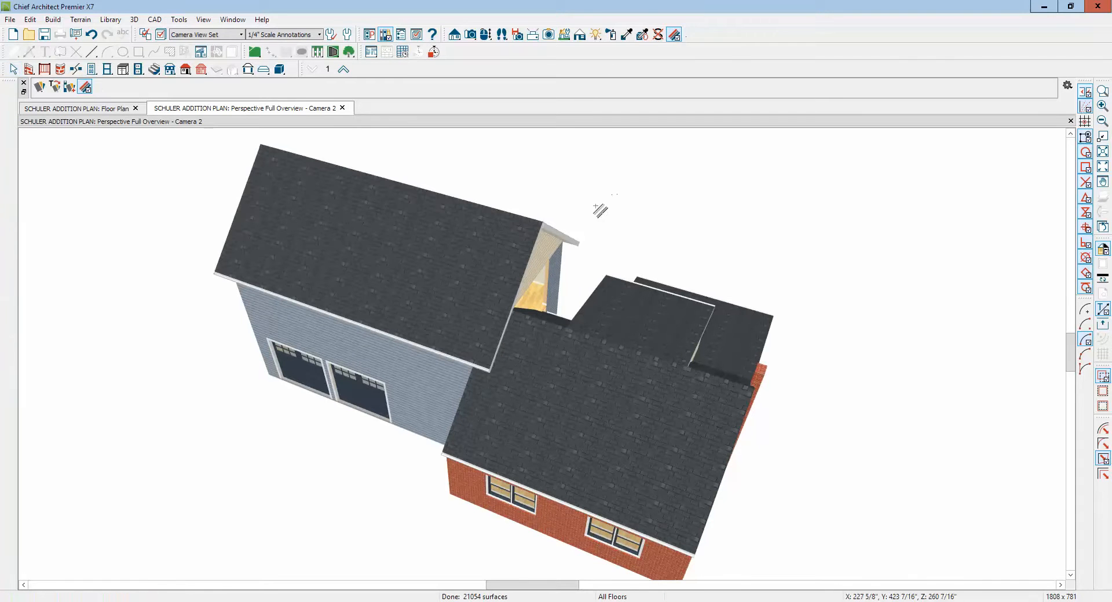
{"action": "left_click", "coordinate": [550, 249]}
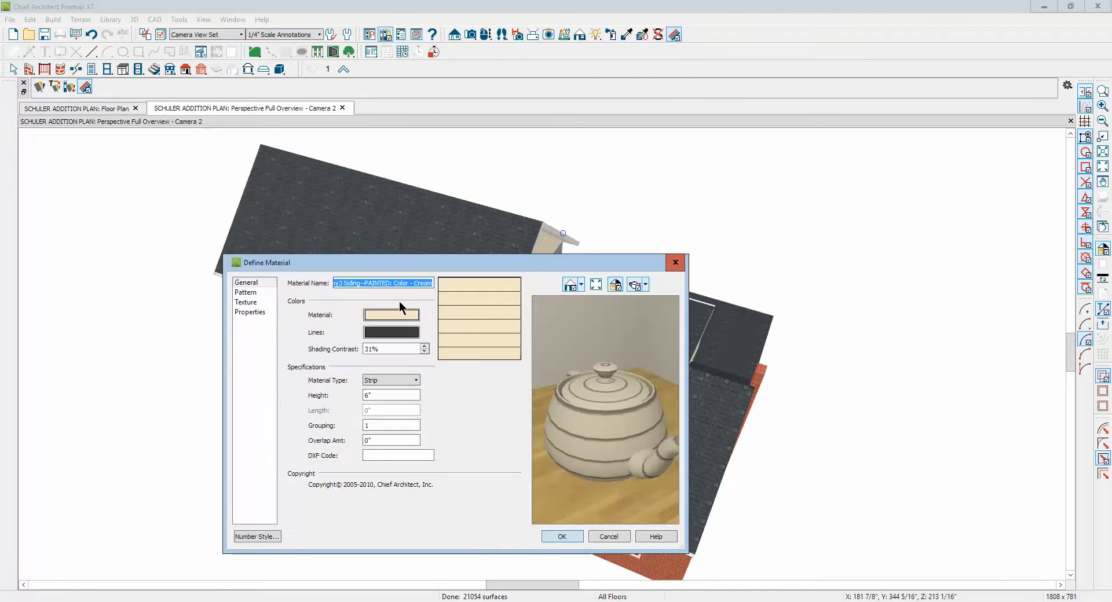
{"action": "left_click", "coordinate": [609, 534]}
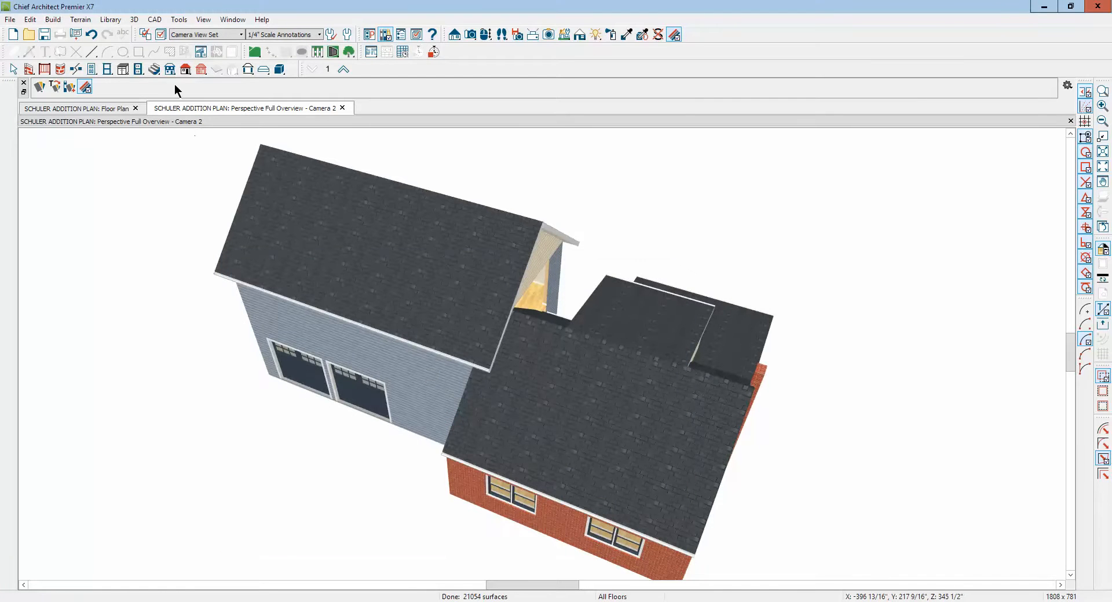
Review the exterior walls material default and look through the plan materials for the siding used in the gable.
{"action": "left_click", "coordinate": [29, 19]}
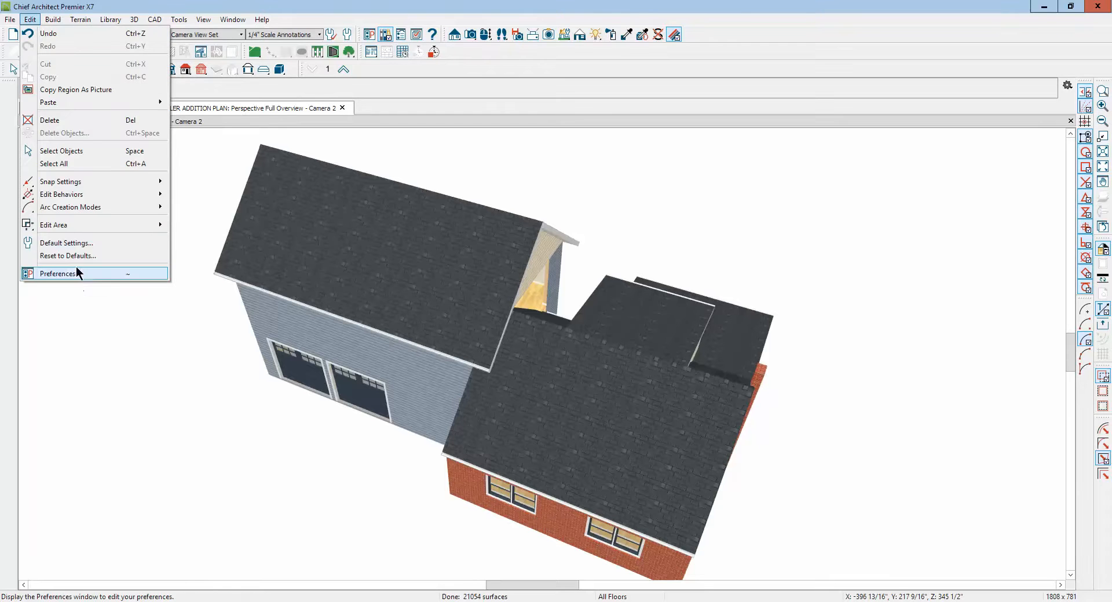
{"action": "left_click", "coordinate": [81, 243]}
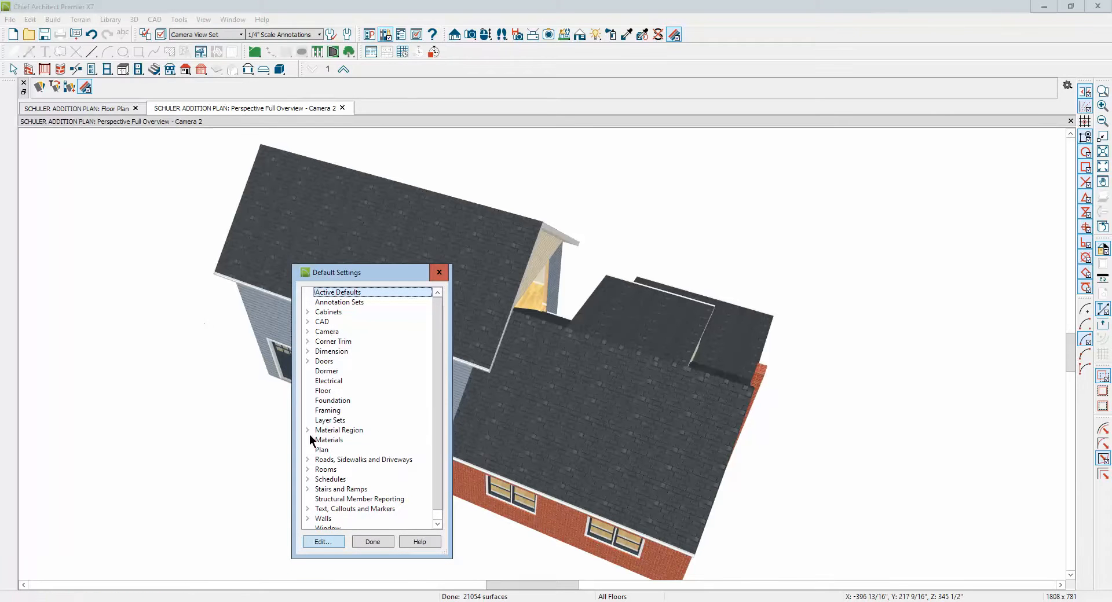
{"action": "left_click", "coordinate": [324, 440]}
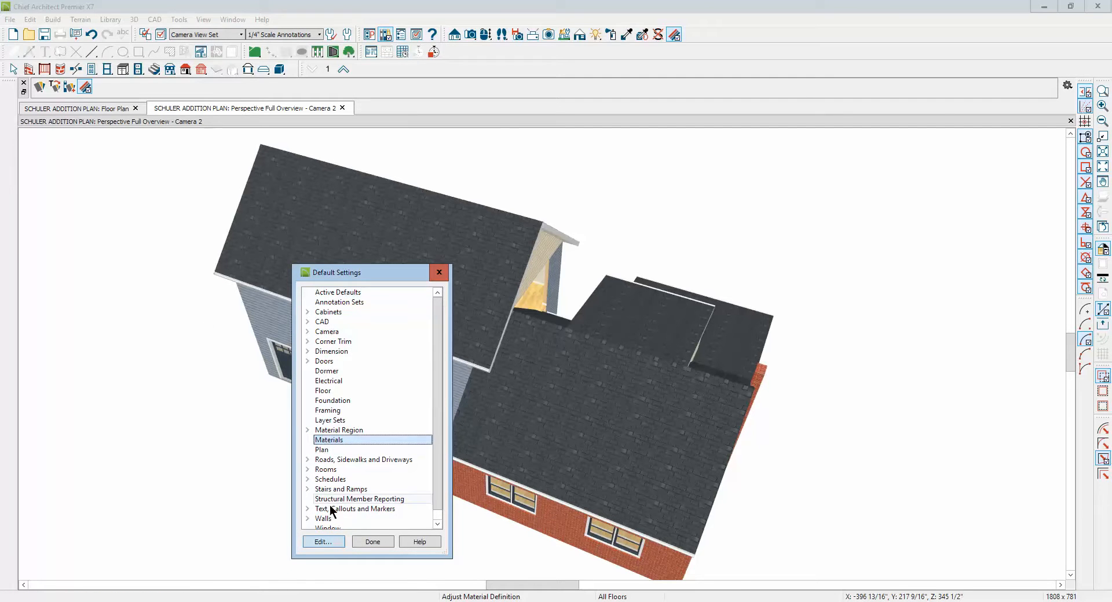
{"action": "left_click", "coordinate": [324, 541]}
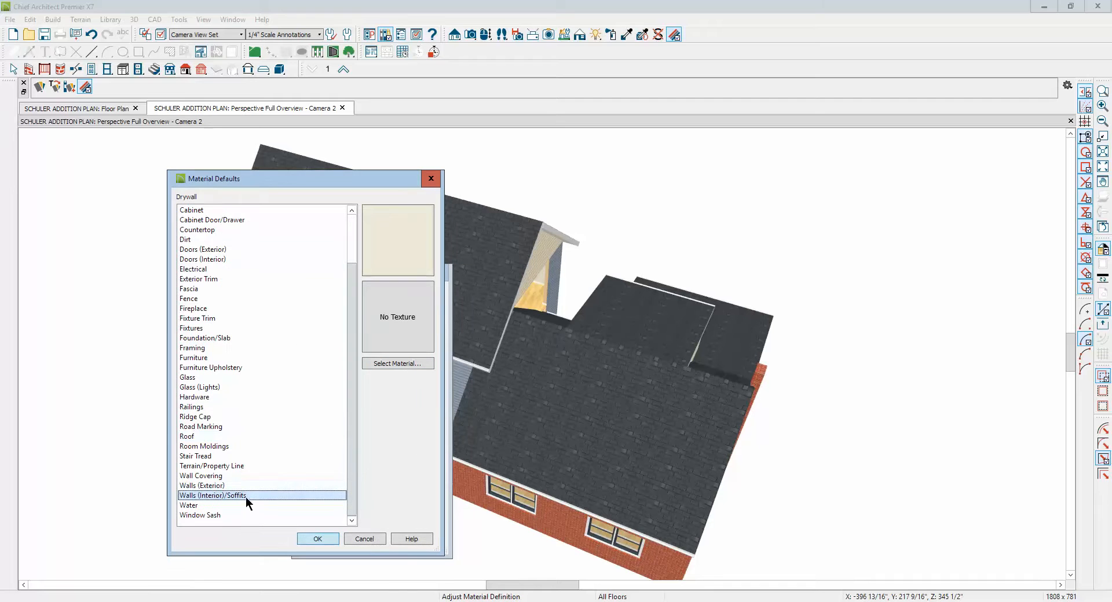
{"action": "left_click", "coordinate": [223, 486]}
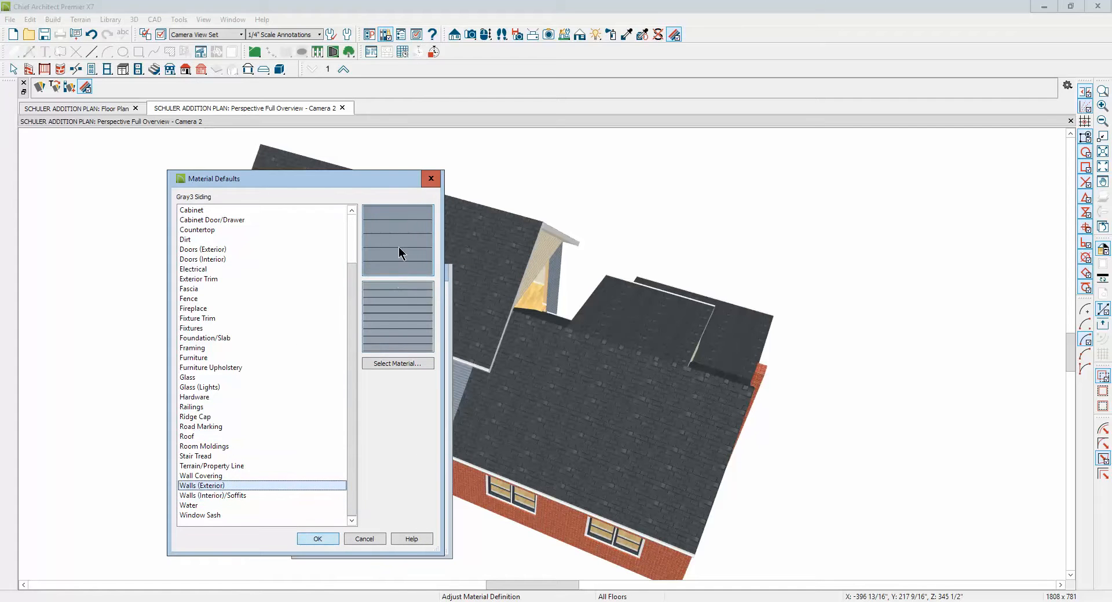
{"action": "left_click", "coordinate": [399, 363]}
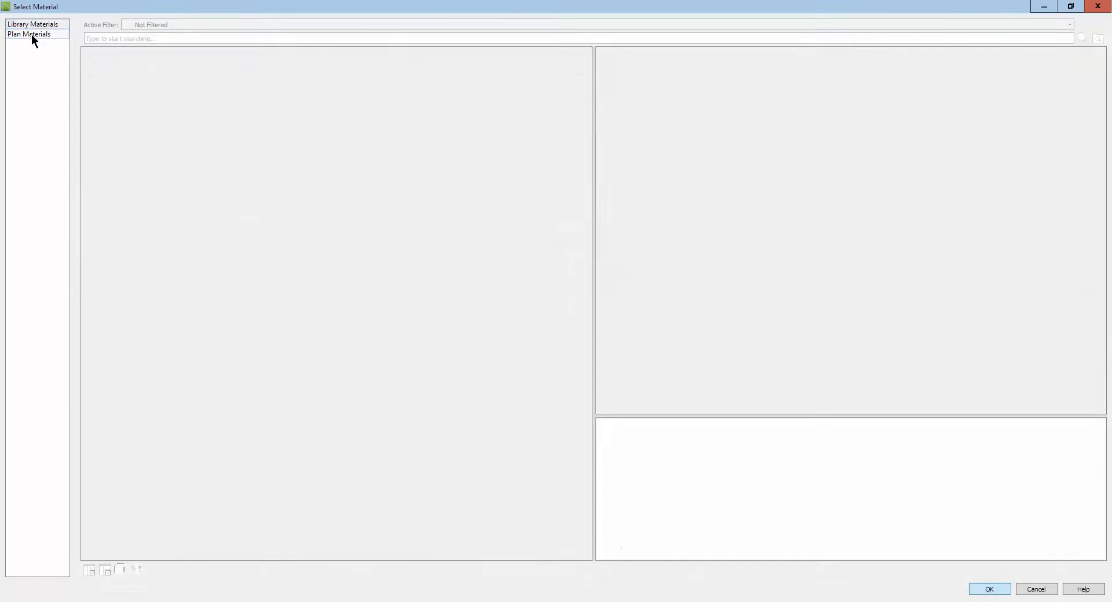
{"action": "left_click", "coordinate": [30, 34]}
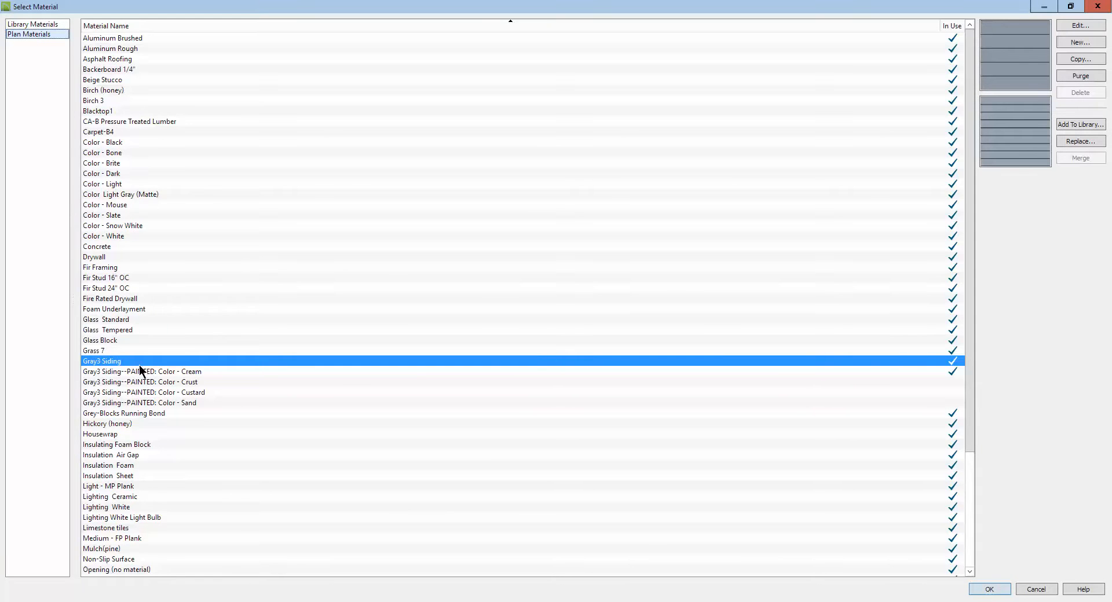
{"action": "scroll", "coordinate": [110, 403], "scroll_direction": "down", "scroll_amount": 5}
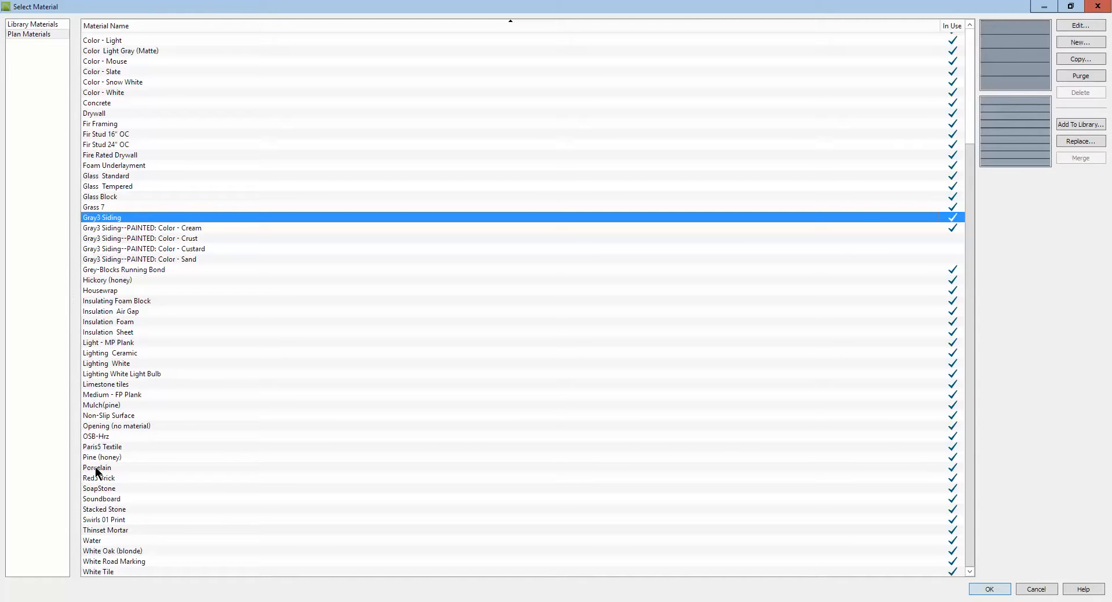
{"action": "scroll", "coordinate": [95, 468], "scroll_direction": "up", "scroll_amount": 5}
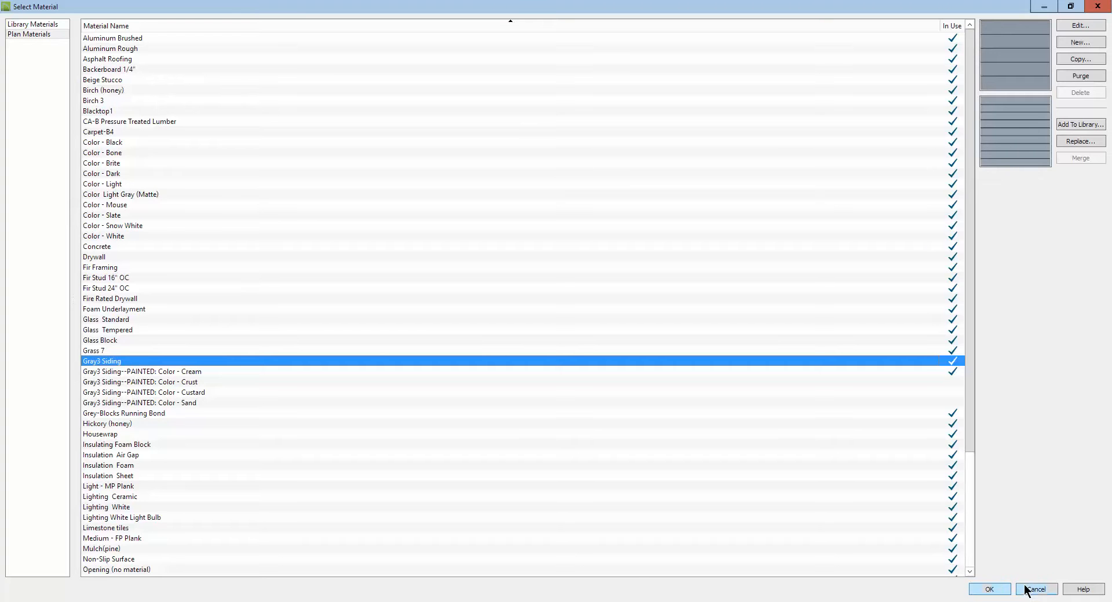
{"action": "left_click", "coordinate": [1035, 589]}
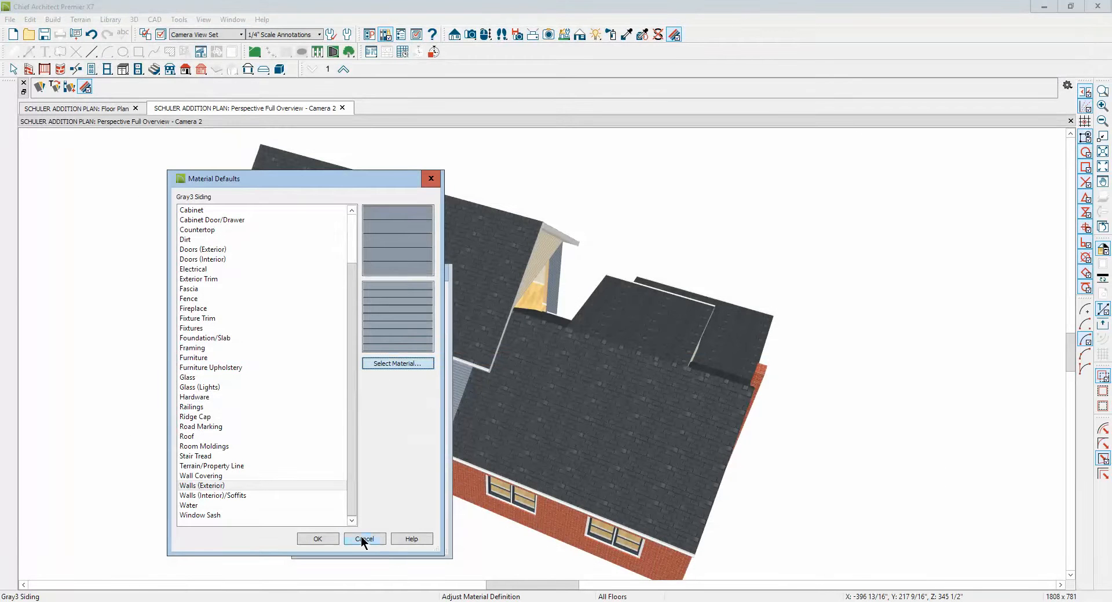
{"action": "left_click", "coordinate": [360, 537]}
{"action": "left_click", "coordinate": [367, 540]}
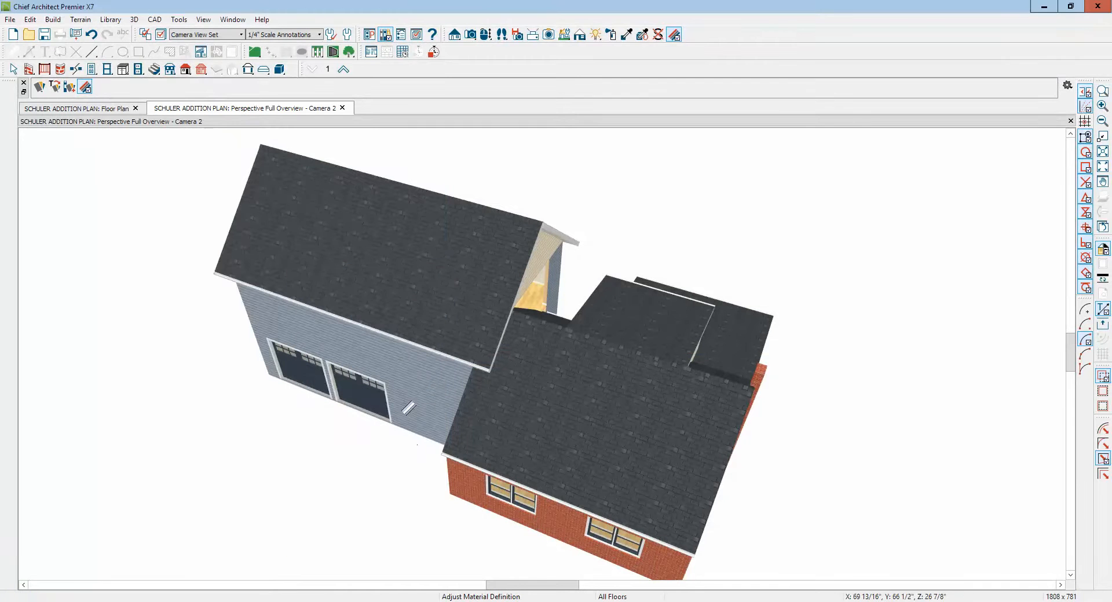
Check the full material name of the cream gable siding in its definition.
{"action": "left_click", "coordinate": [546, 255]}
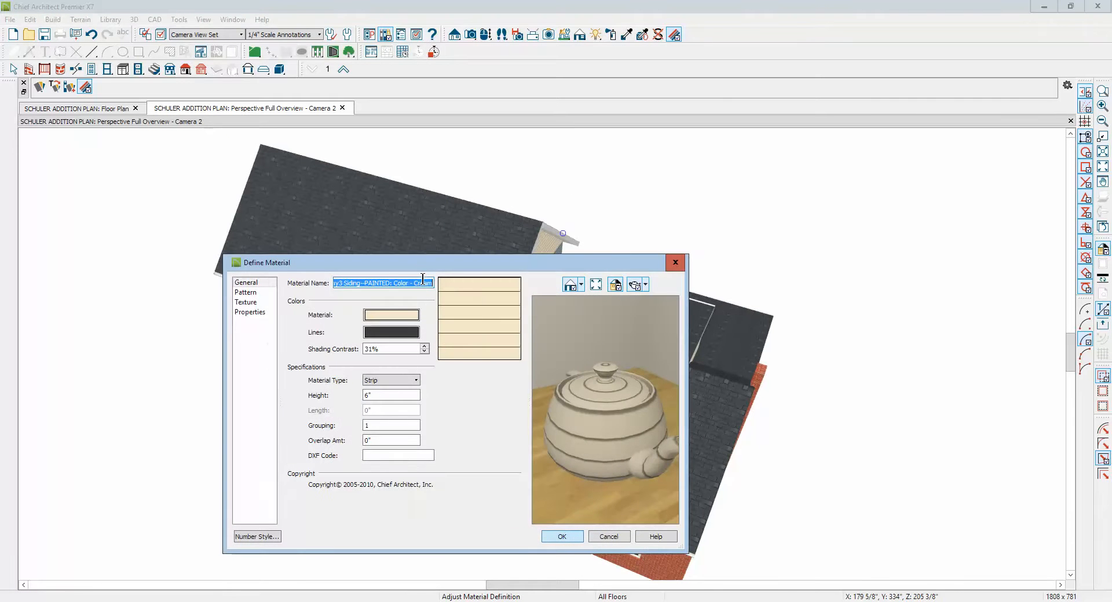
{"action": "left_click_drag", "start_coordinate": [425, 282], "coordinate": [271, 280]}
{"action": "left_click", "coordinate": [621, 541]}
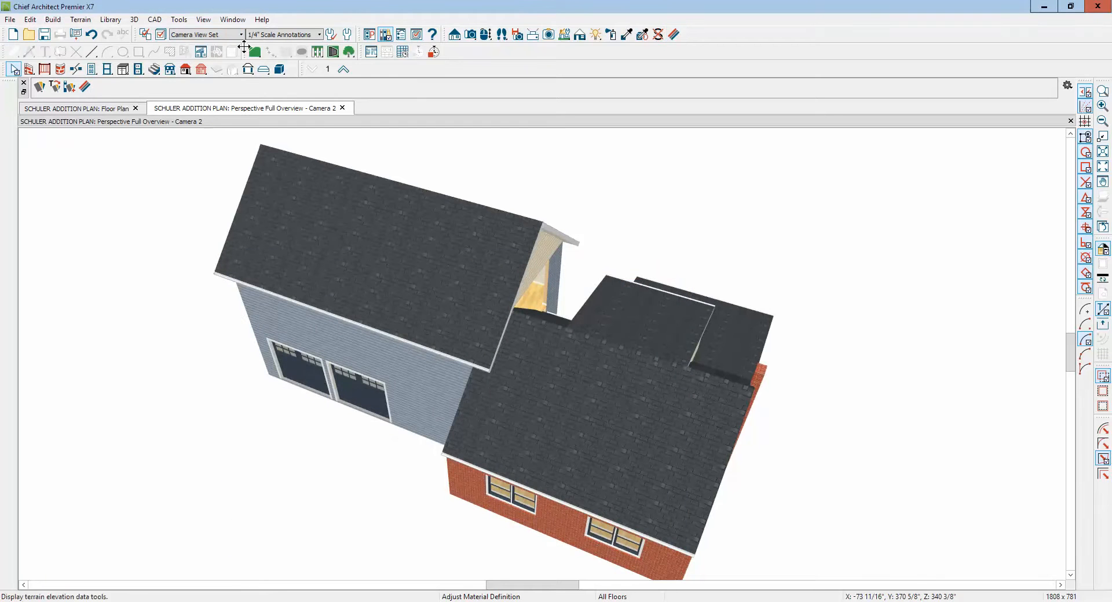
Set the default material for Walls (Exterior) to the plan material Gray3 Siding--PAINTED: Color - Cream.
{"action": "left_click", "coordinate": [30, 19]}
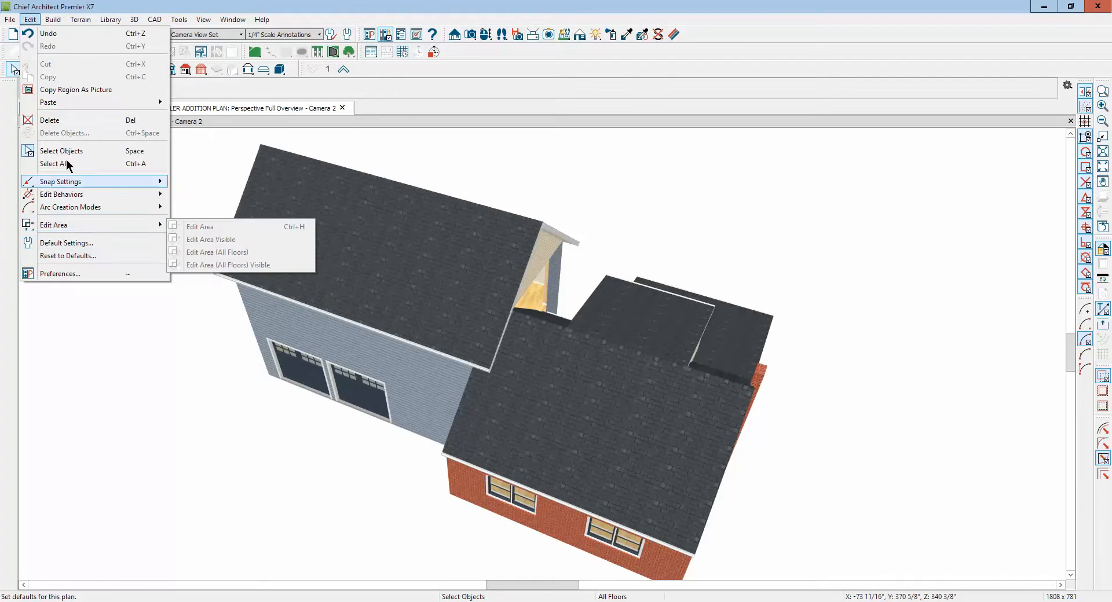
{"action": "left_click", "coordinate": [10, 19]}
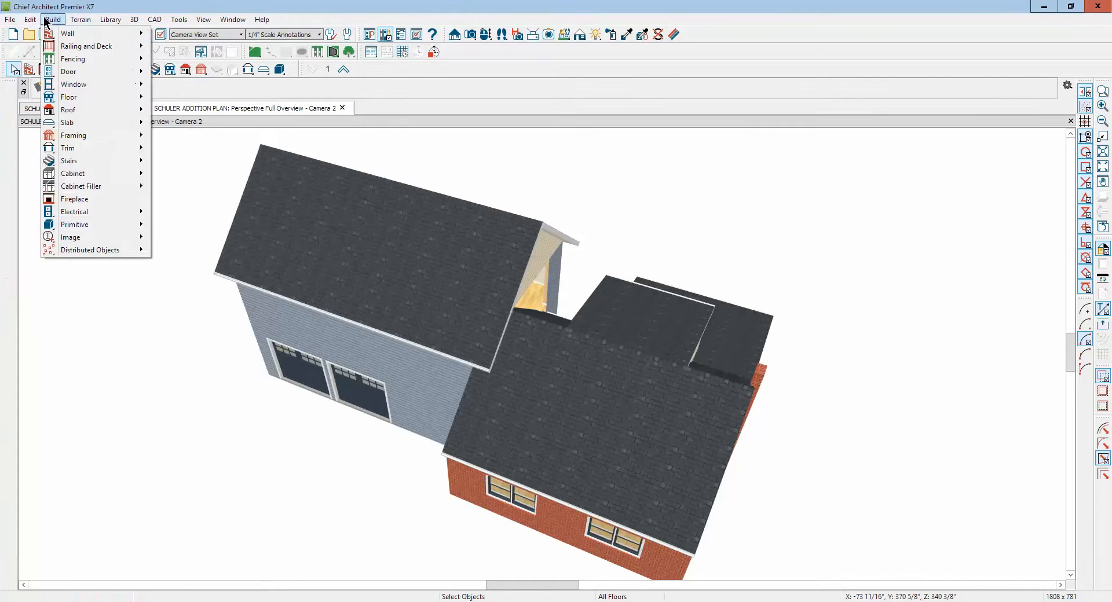
{"action": "mouse_move", "coordinate": [30, 19]}
{"action": "left_click", "coordinate": [60, 243]}
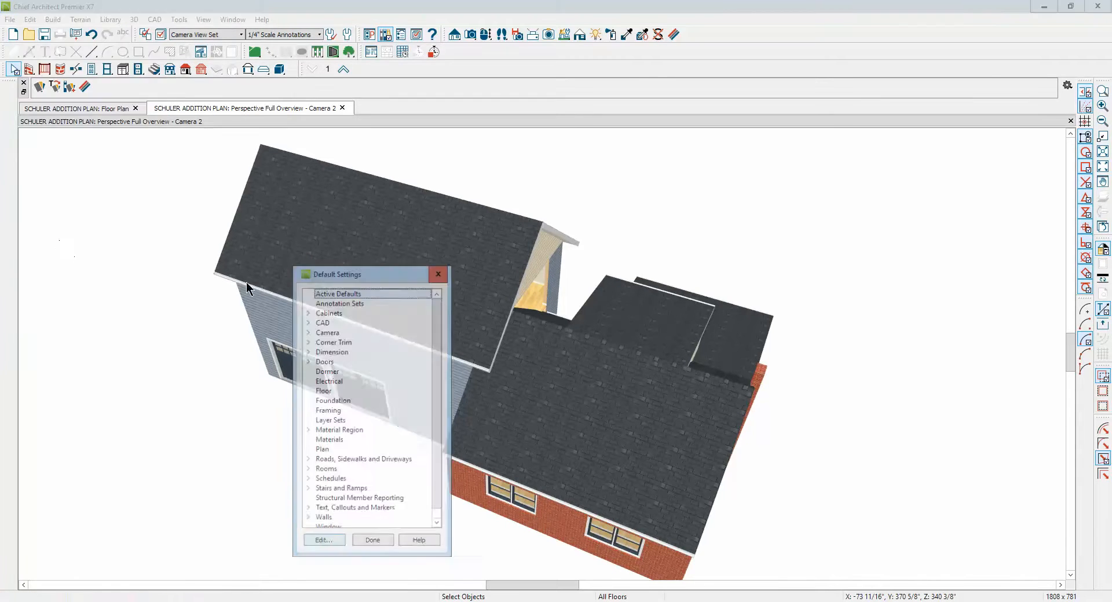
{"action": "left_click", "coordinate": [329, 440]}
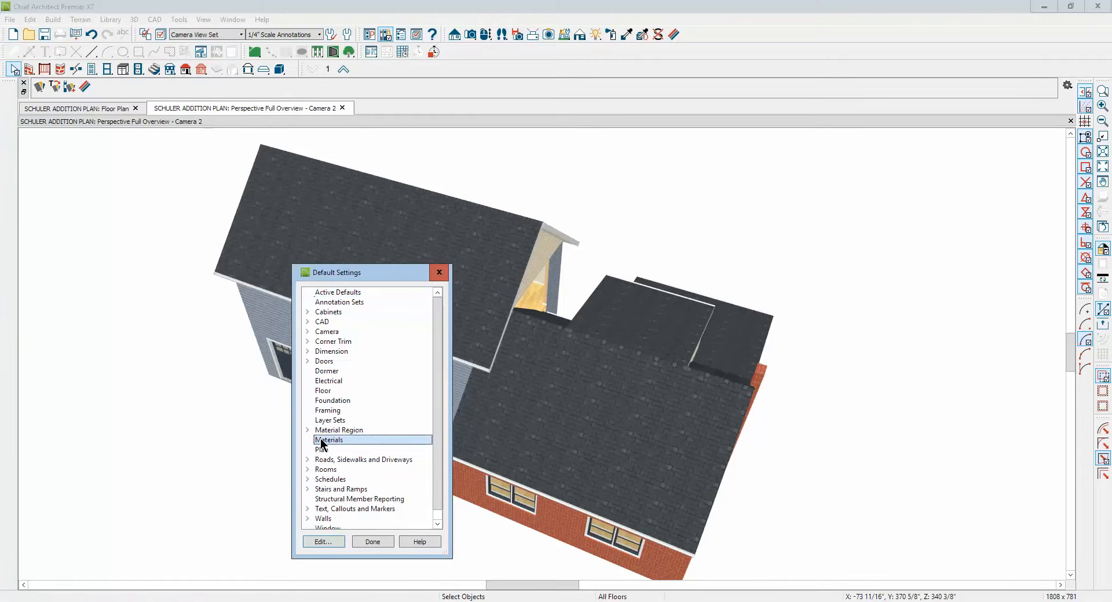
{"action": "left_click", "coordinate": [327, 542]}
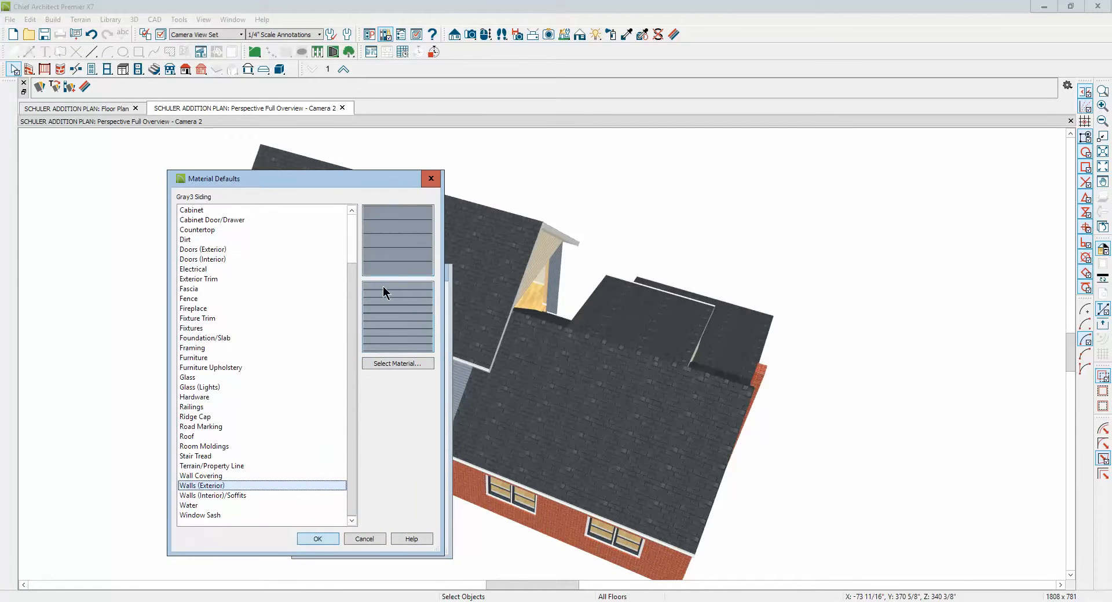
{"action": "left_click", "coordinate": [394, 362]}
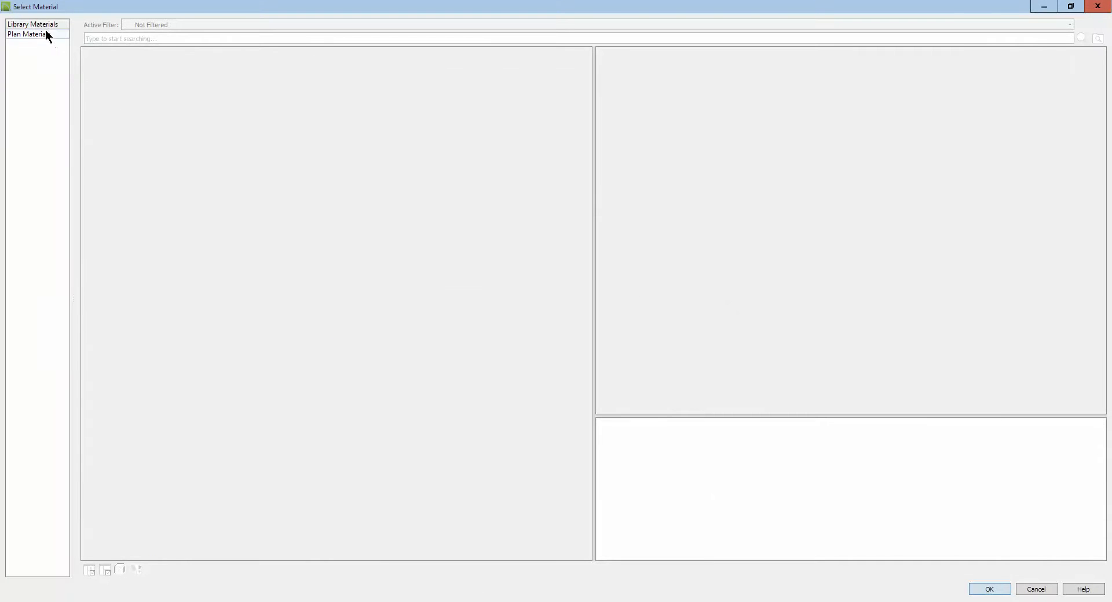
{"action": "left_click", "coordinate": [46, 35]}
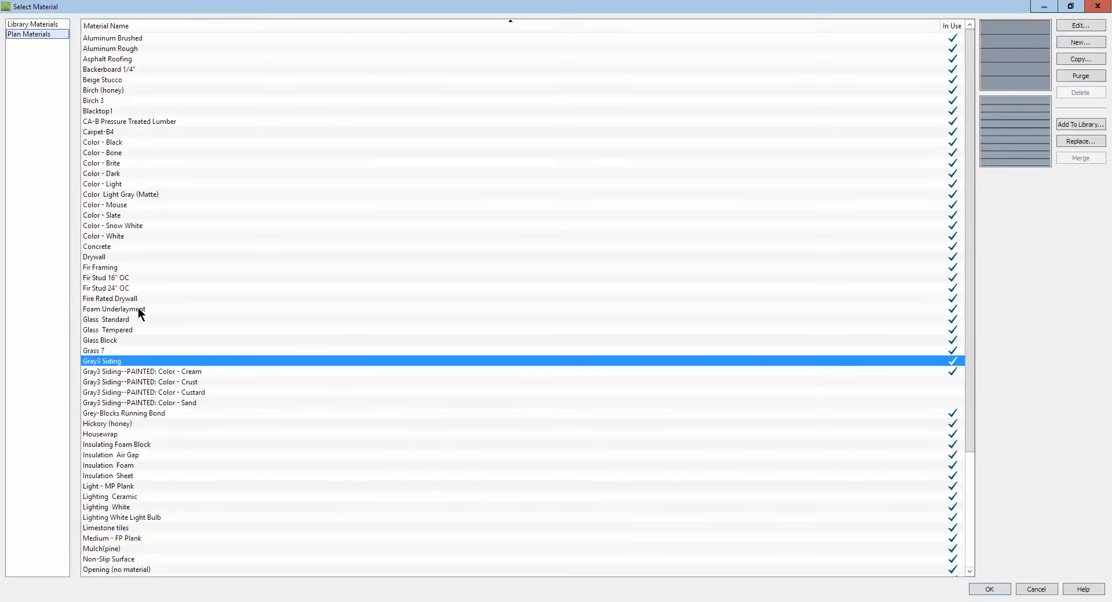
{"action": "left_click", "coordinate": [111, 370]}
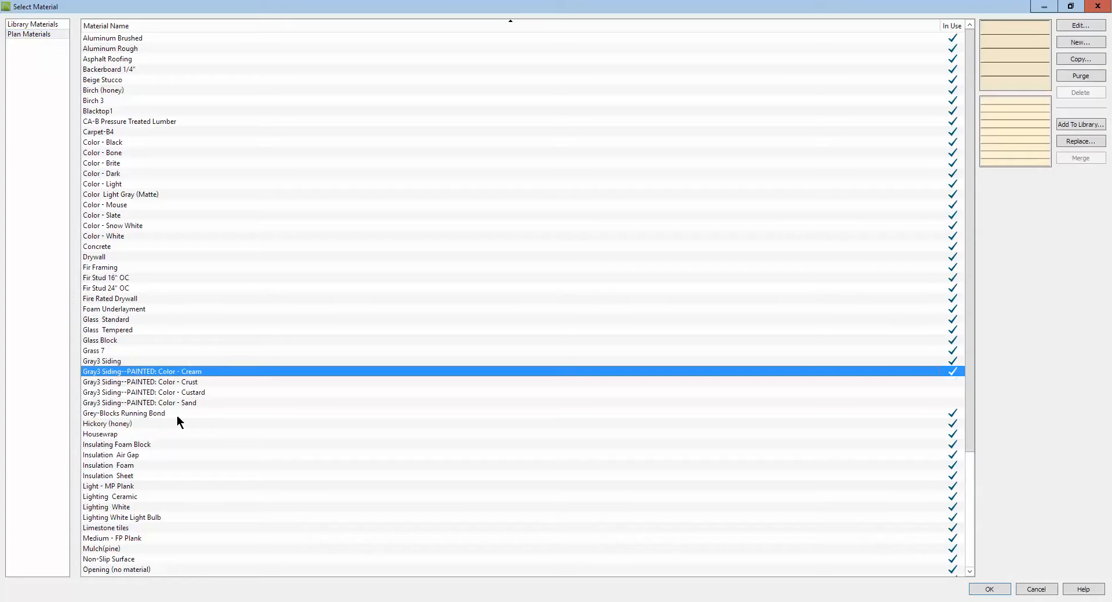
{"action": "left_click", "coordinate": [989, 588]}
{"action": "left_click", "coordinate": [318, 539]}
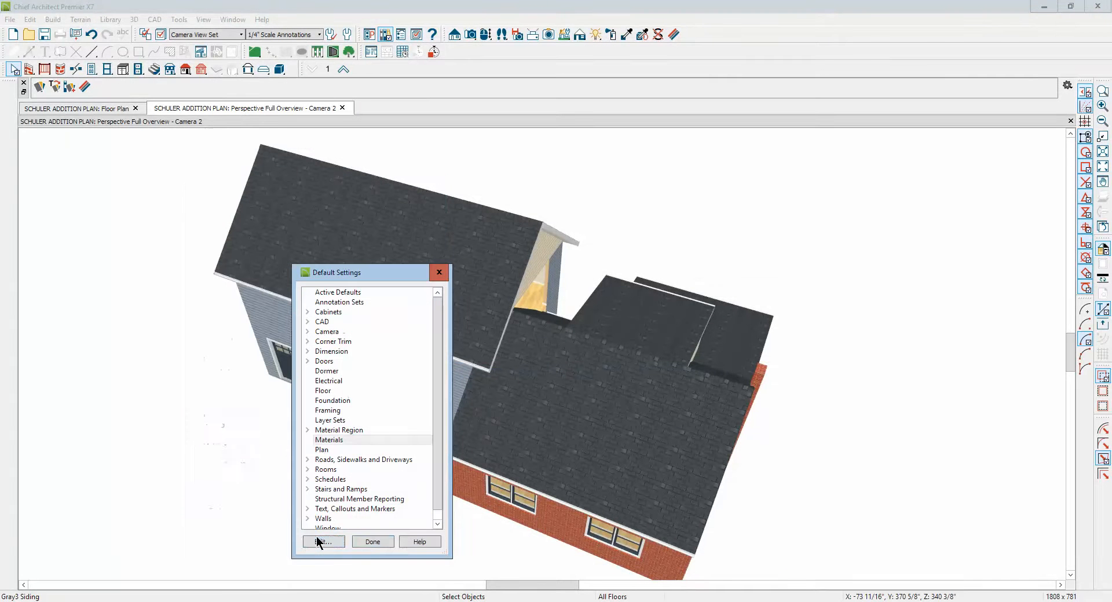
Sample the Gray3 Siding--PAINTED: Color - Cream material from the gable and apply it to both floors of the wall with two garage doors.
{"action": "left_click", "coordinate": [372, 541]}
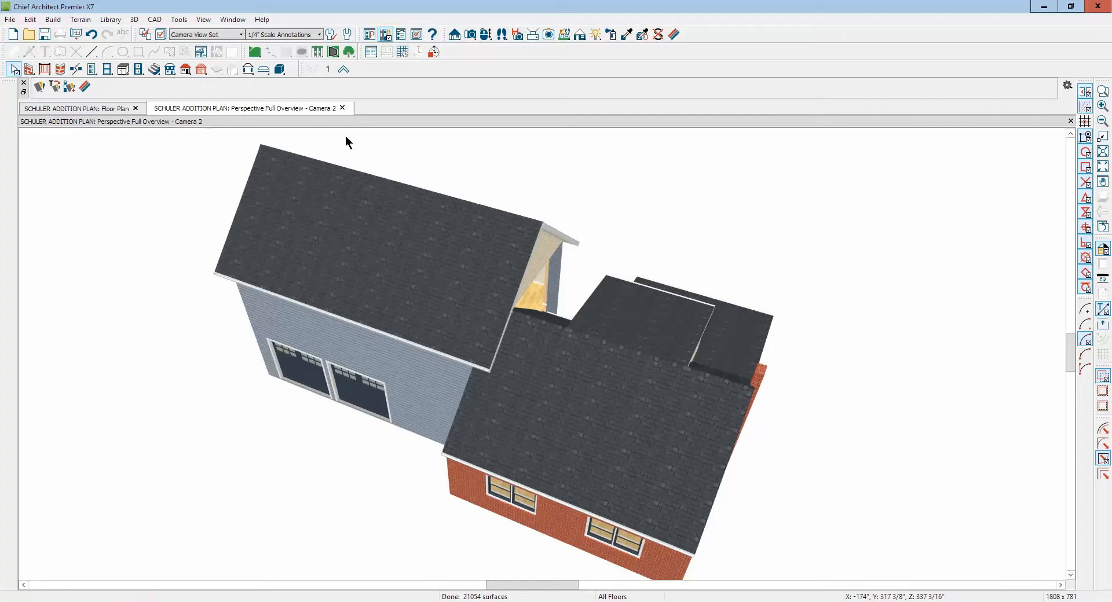
{"action": "scroll", "coordinate": [441, 141], "scroll_direction": "down", "scroll_amount": 1}
{"action": "scroll", "coordinate": [441, 135], "scroll_direction": "down", "scroll_amount": 1}
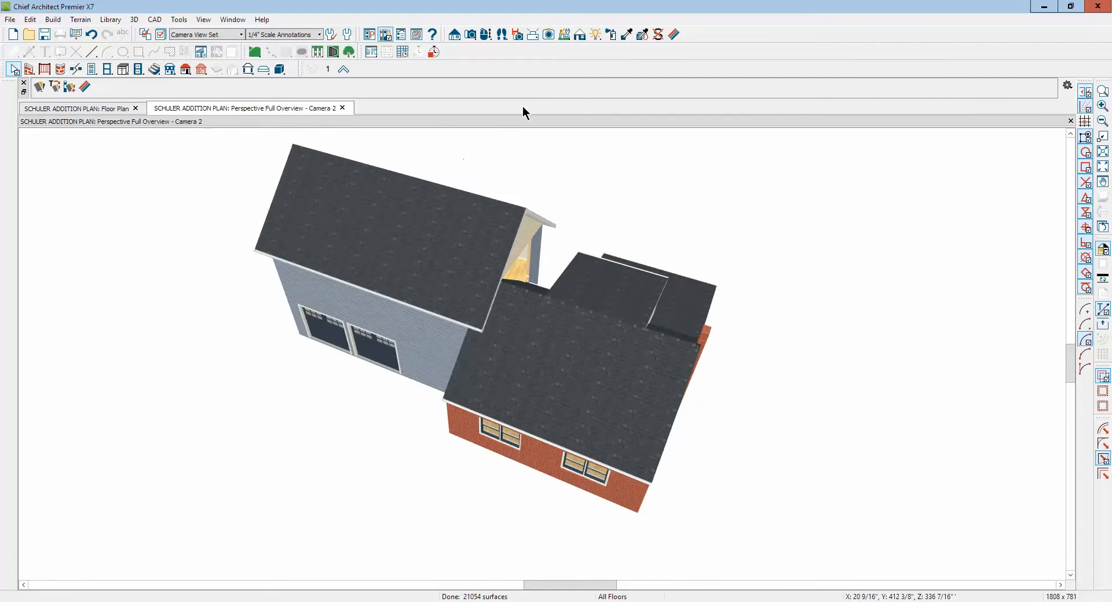
{"action": "left_click", "coordinate": [633, 37]}
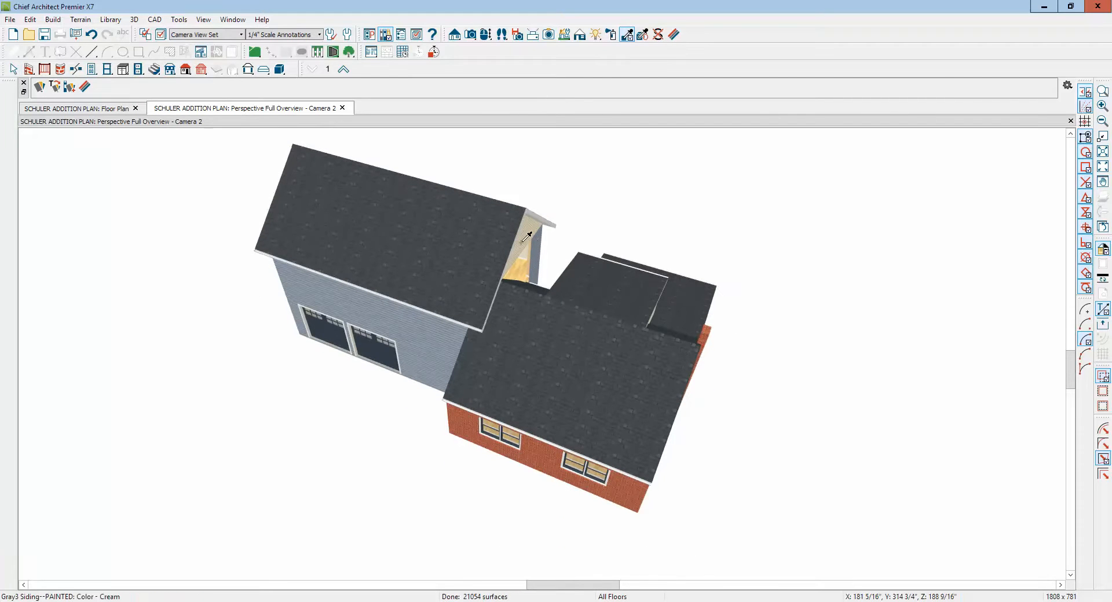
{"action": "left_click", "coordinate": [429, 376]}
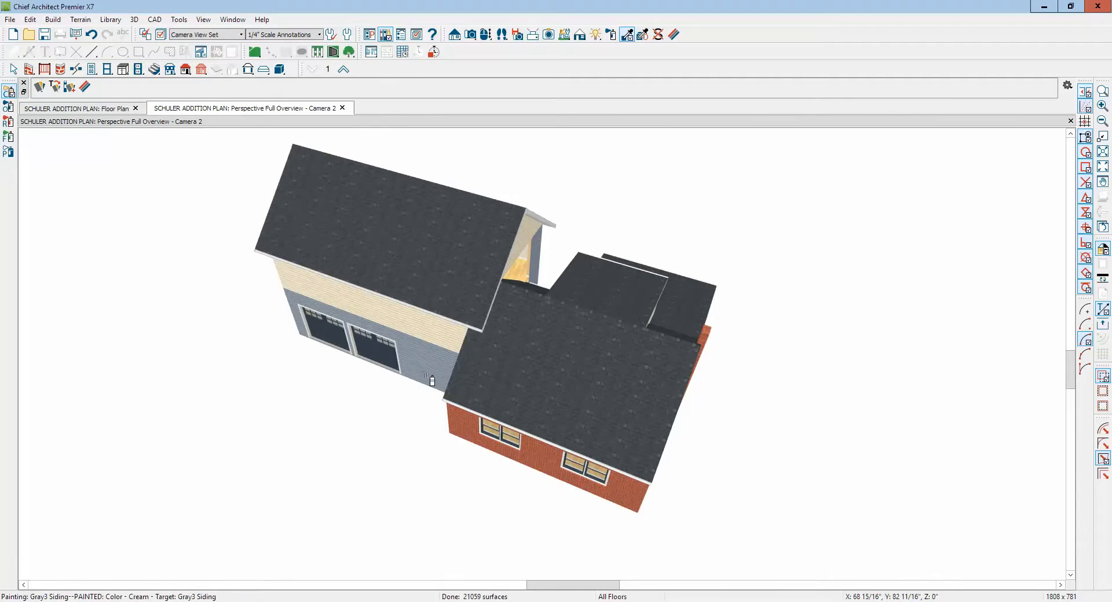
{"action": "left_click", "coordinate": [429, 377]}
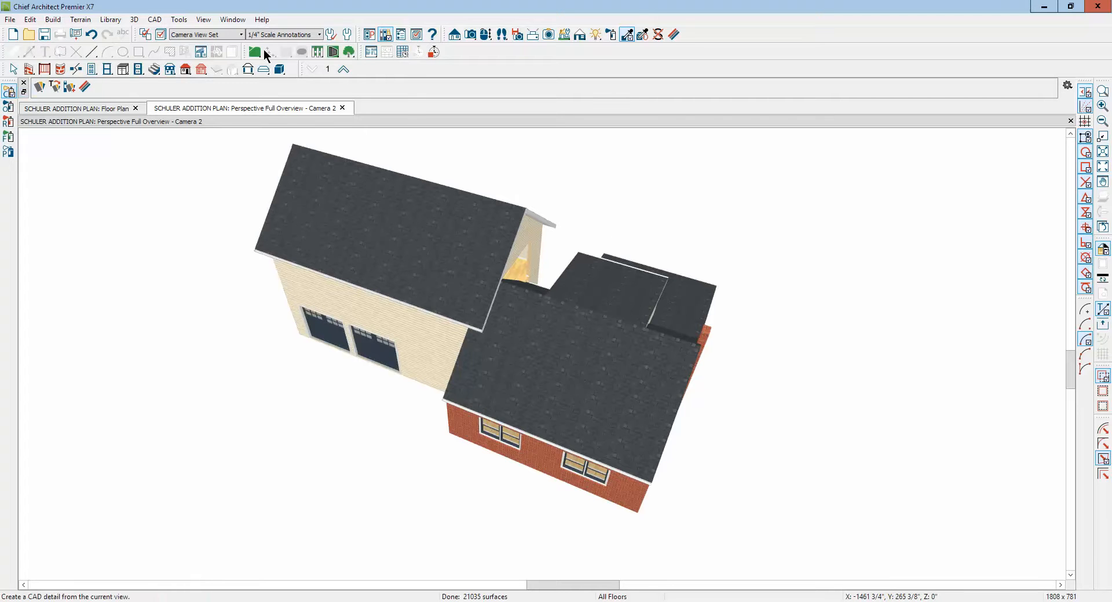
Apply the sampled cream siding to the upper and lower walls on the addition's side with the single garage door and patio door.
{"action": "left_click", "coordinate": [486, 35]}
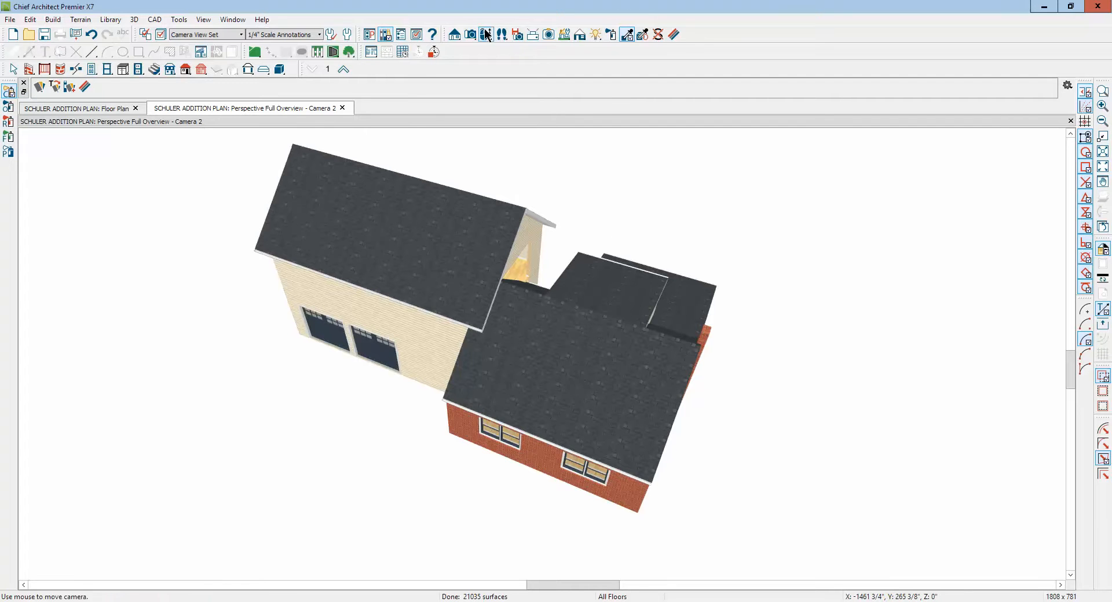
{"action": "left_click_drag", "start_coordinate": [587, 235], "coordinate": [328, 253]}
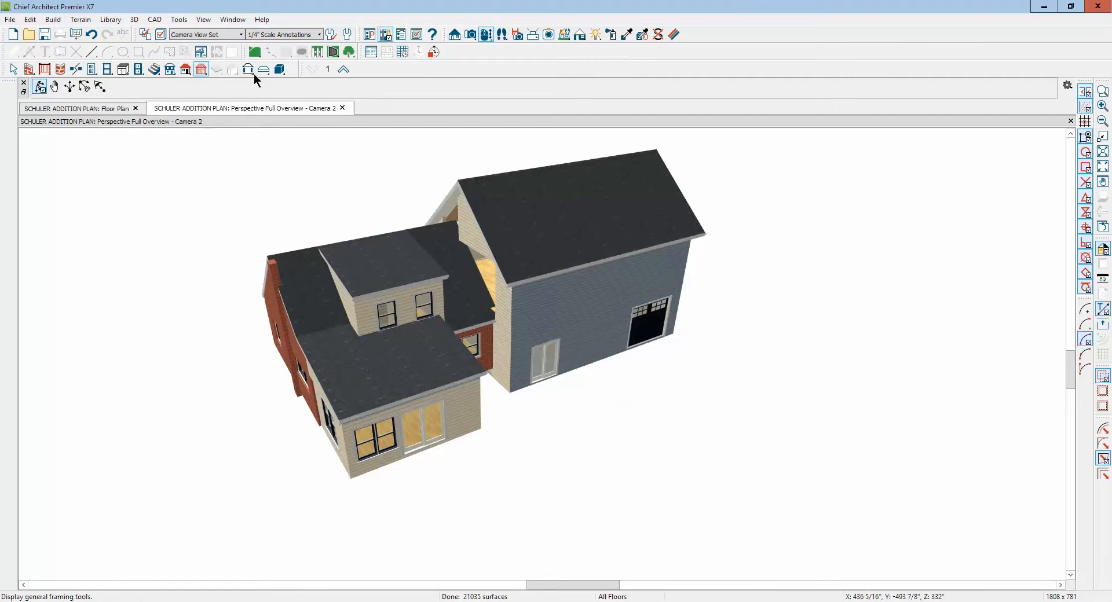
{"action": "left_click", "coordinate": [627, 35]}
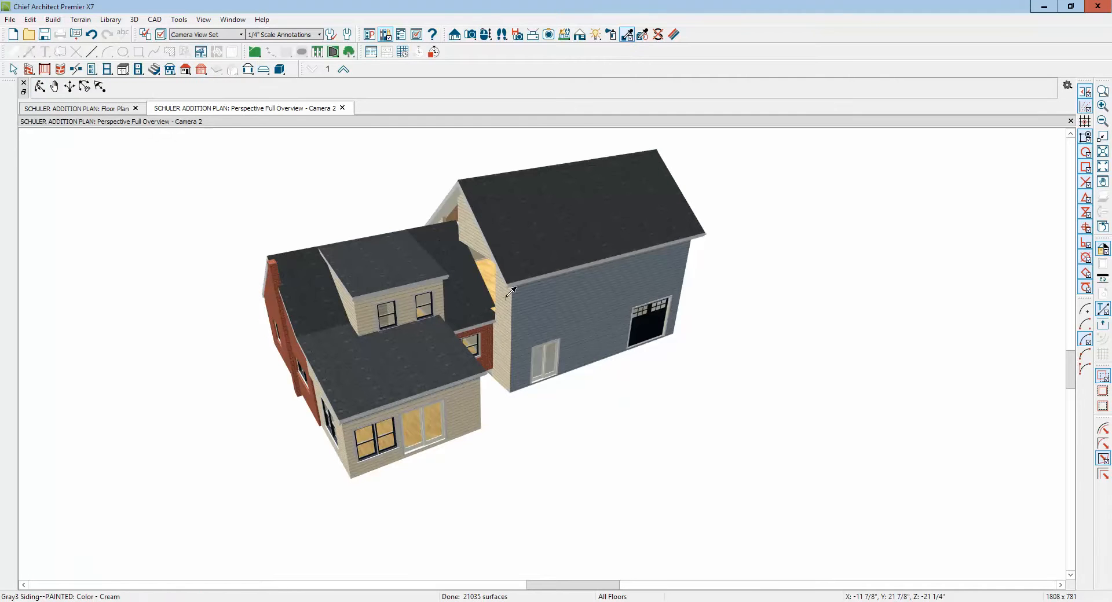
{"action": "left_click", "coordinate": [503, 318]}
{"action": "left_click", "coordinate": [530, 336]}
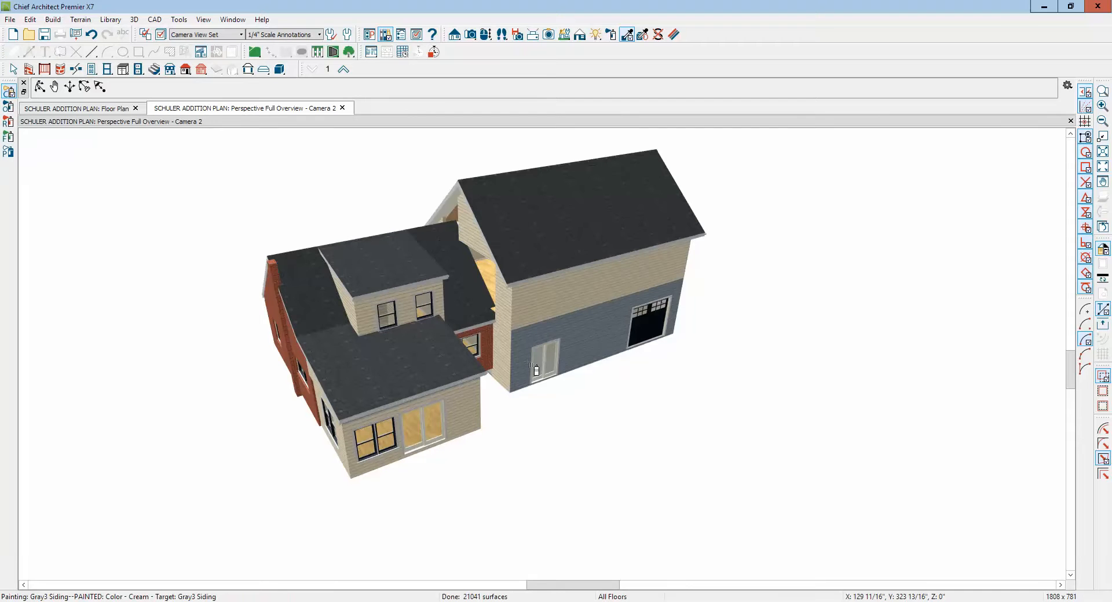
{"action": "left_click", "coordinate": [558, 345]}
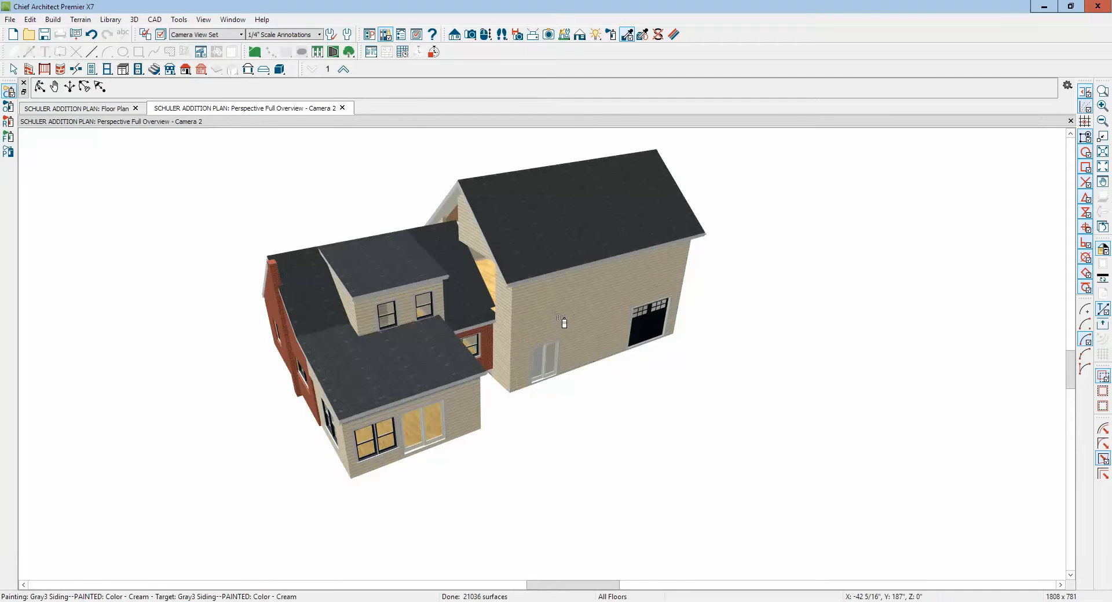
Paint the addition's far gable end with the cream siding on both floors, accepting the change to the automatically generated walls.
{"action": "left_click", "coordinate": [40, 86]}
{"action": "left_click_drag", "start_coordinate": [205, 155], "coordinate": [295, 251]}
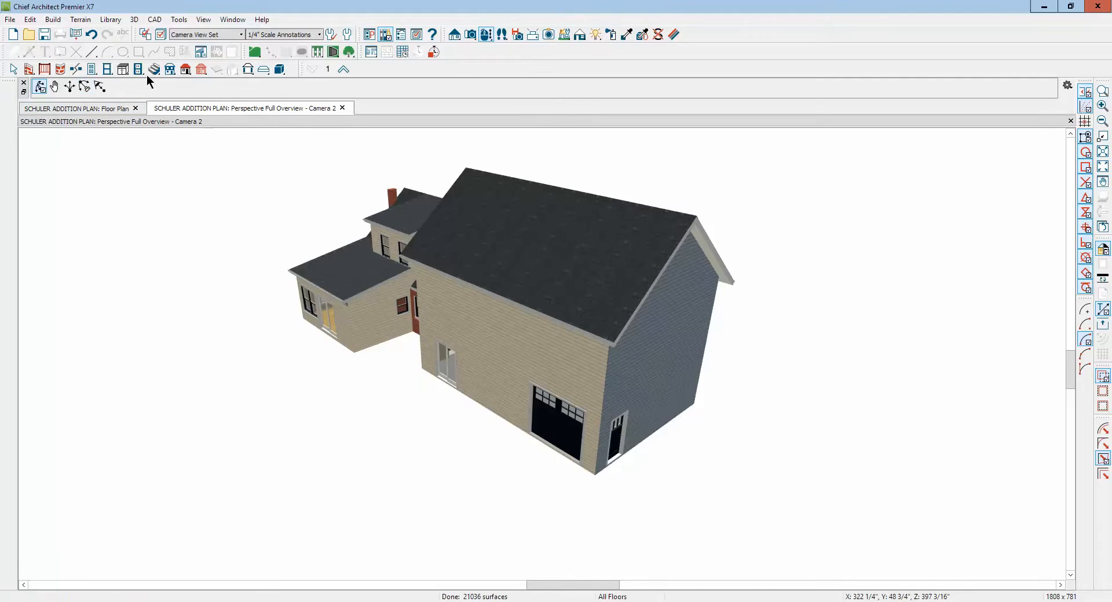
{"action": "left_click", "coordinate": [626, 34]}
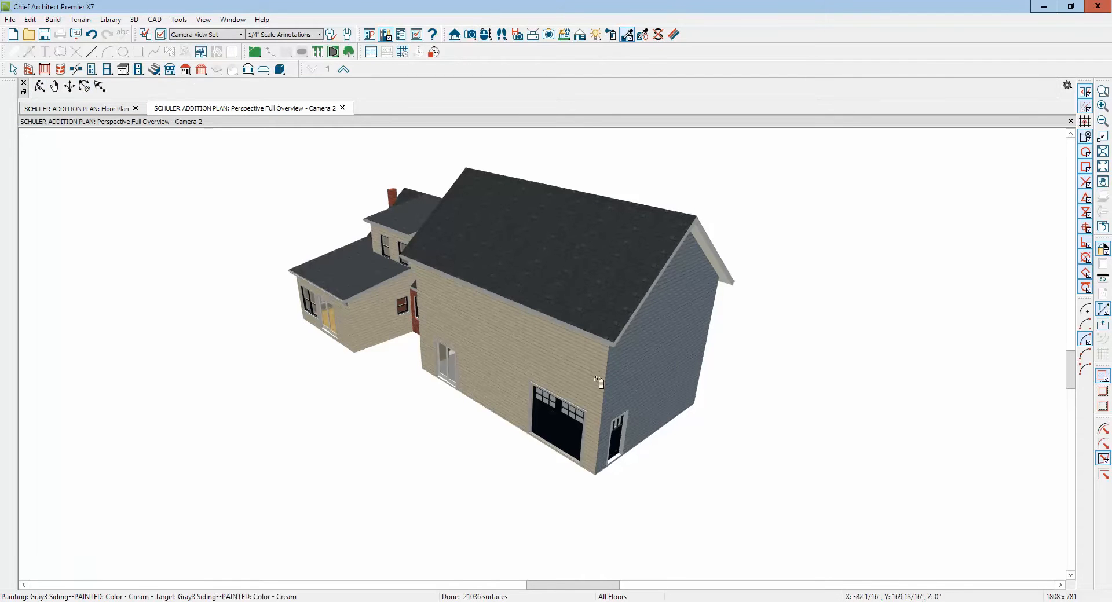
{"action": "left_click", "coordinate": [684, 282]}
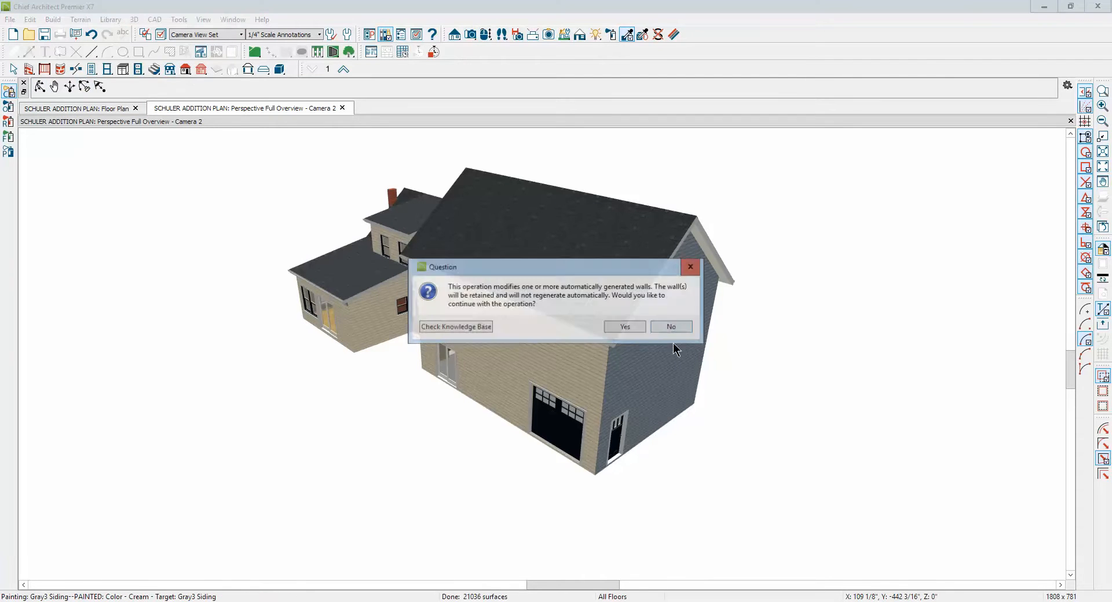
{"action": "left_click", "coordinate": [625, 327]}
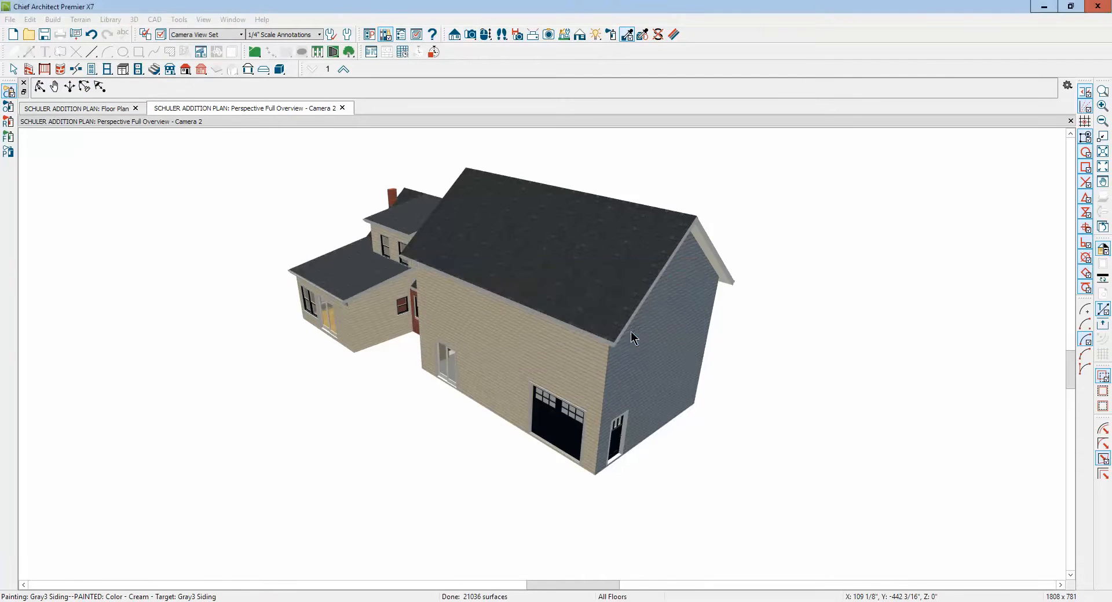
{"action": "left_click", "coordinate": [654, 363]}
{"action": "left_click", "coordinate": [712, 329]}
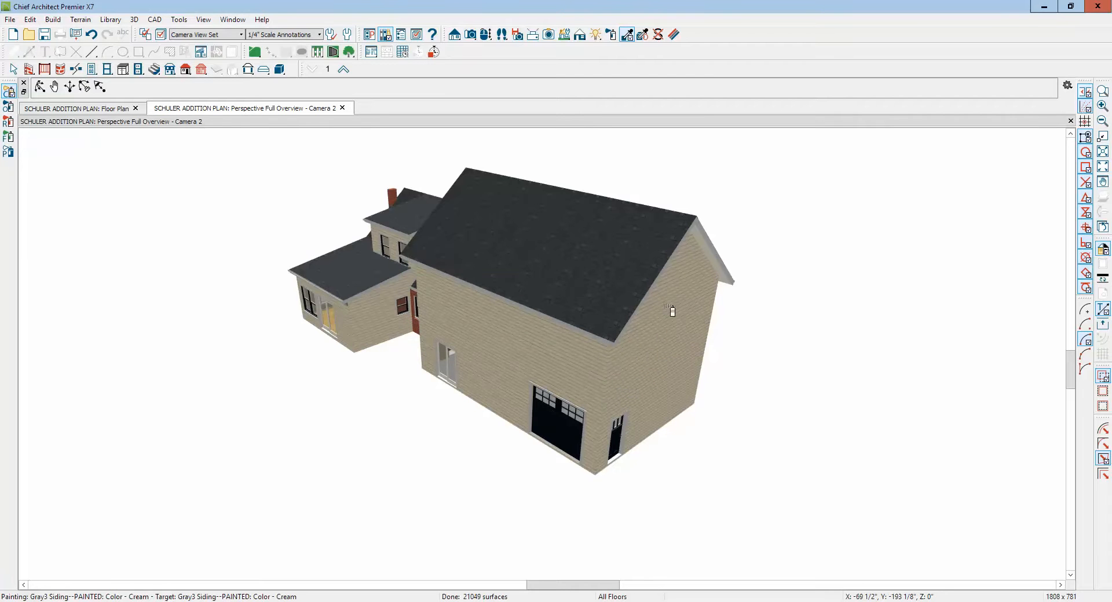
Shorten the house roof plane beside the dormer by pulling its edge back from the addition's open gable wall.
{"action": "left_click", "coordinate": [36, 88]}
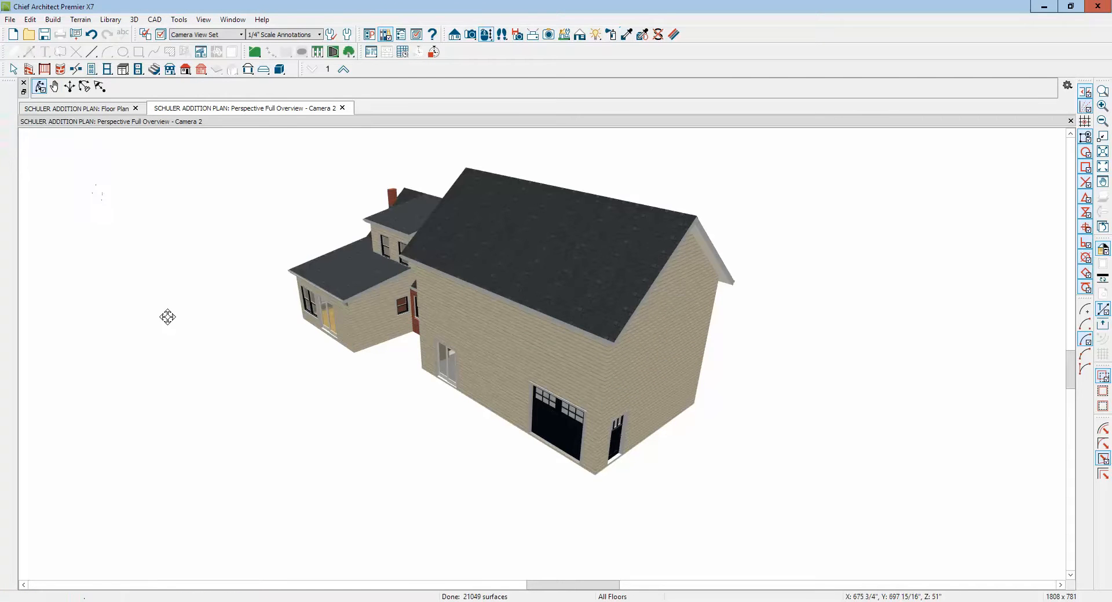
{"action": "left_click_drag", "start_coordinate": [167, 315], "coordinate": [384, 328]}
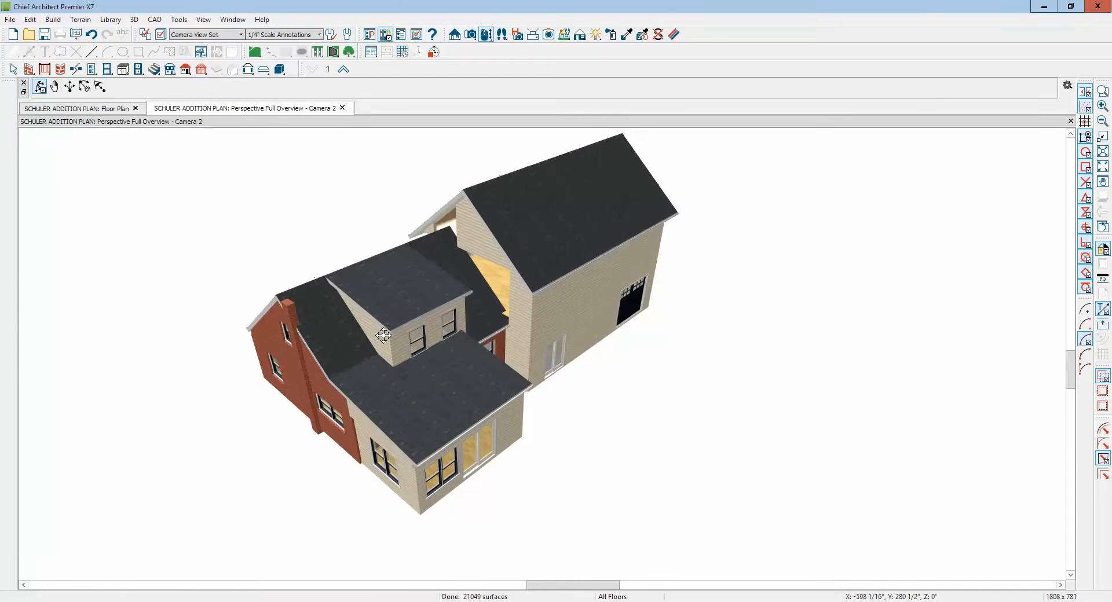
{"action": "scroll", "coordinate": [427, 277], "scroll_direction": "up", "scroll_amount": 3}
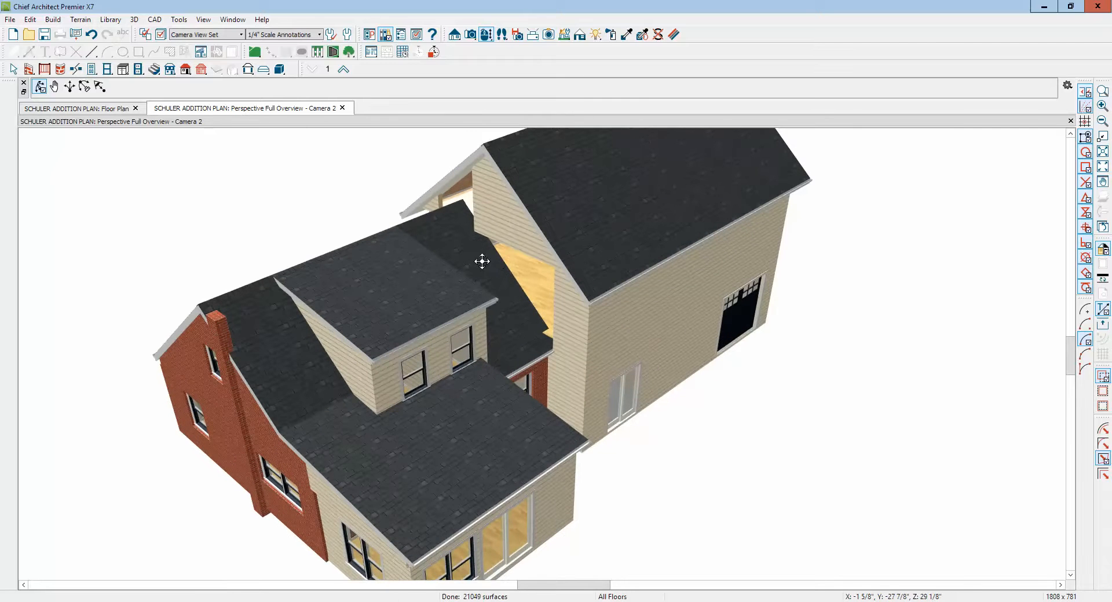
{"action": "left_click_drag", "start_coordinate": [496, 282], "coordinate": [555, 346]}
{"action": "scroll", "coordinate": [548, 330], "scroll_direction": "up", "scroll_amount": 5}
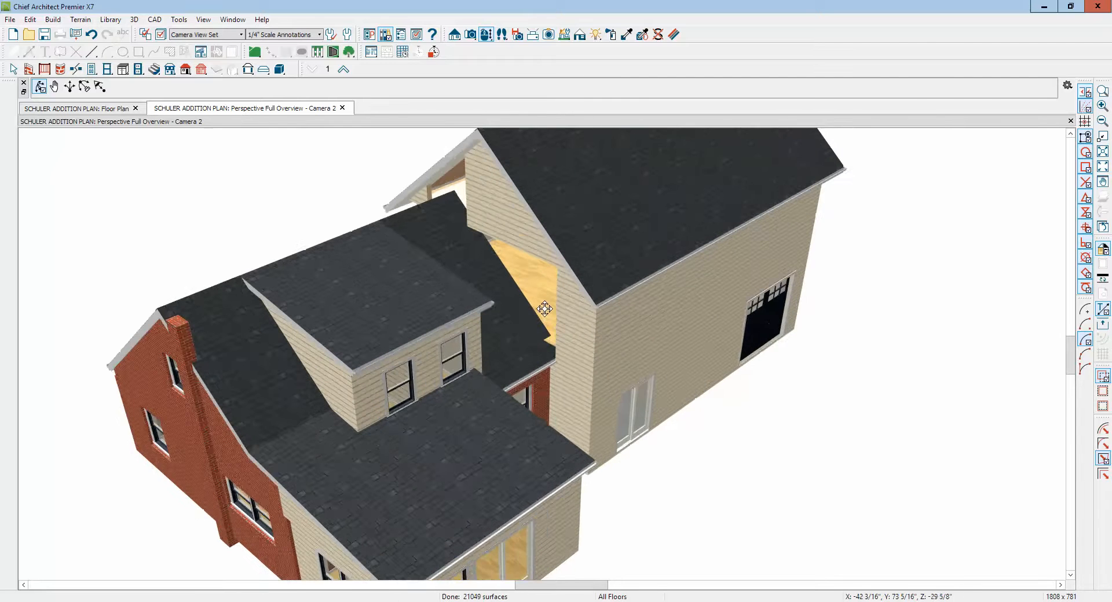
{"action": "key", "text": "space"}
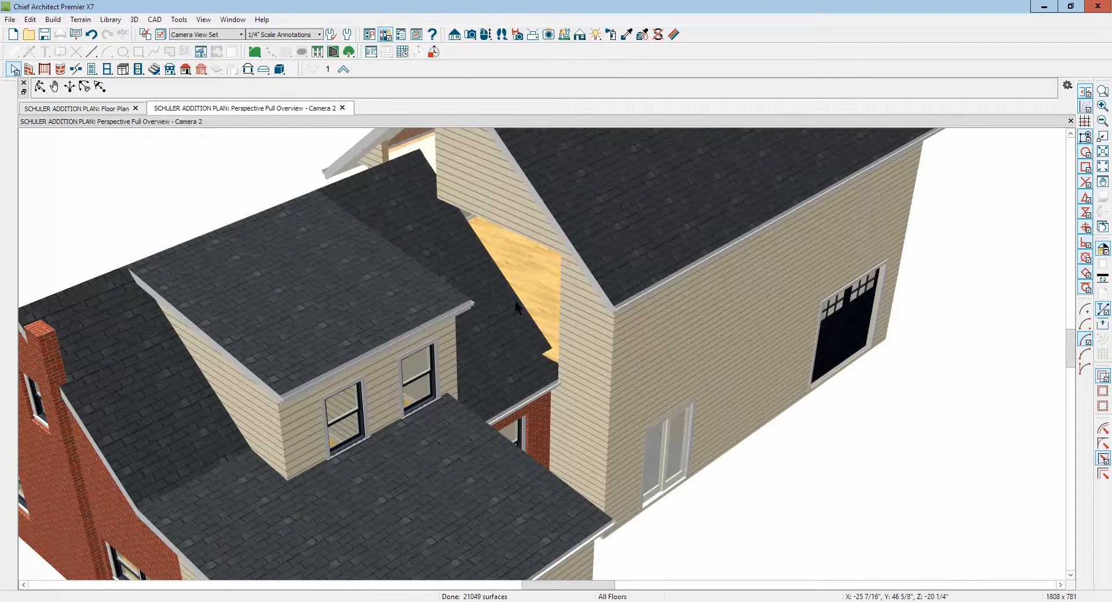
{"action": "left_click", "coordinate": [516, 300]}
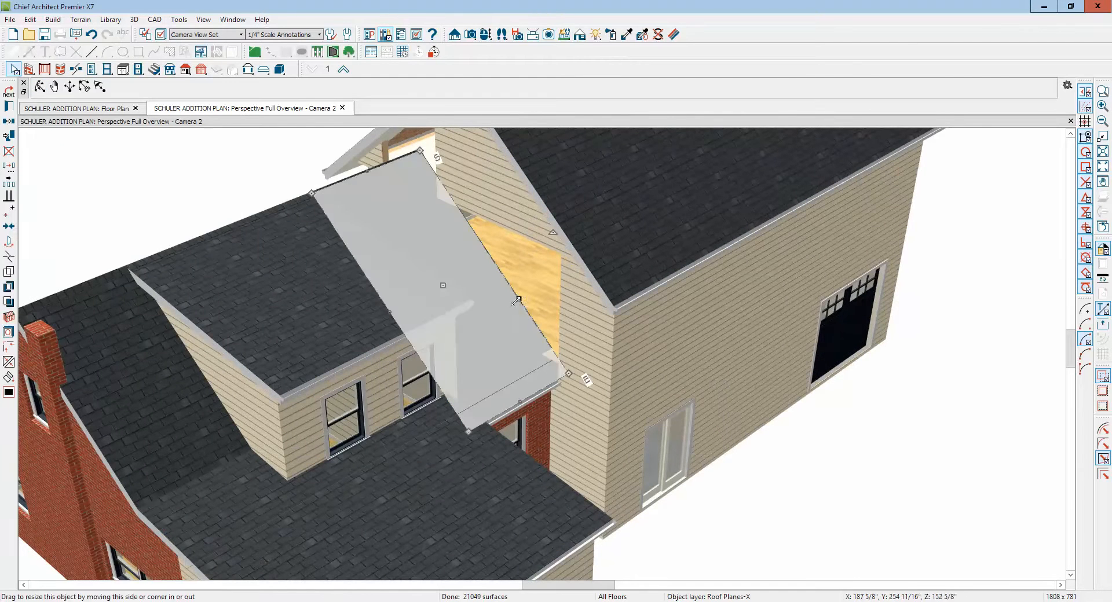
{"action": "left_click_drag", "start_coordinate": [507, 310], "coordinate": [506, 310]}
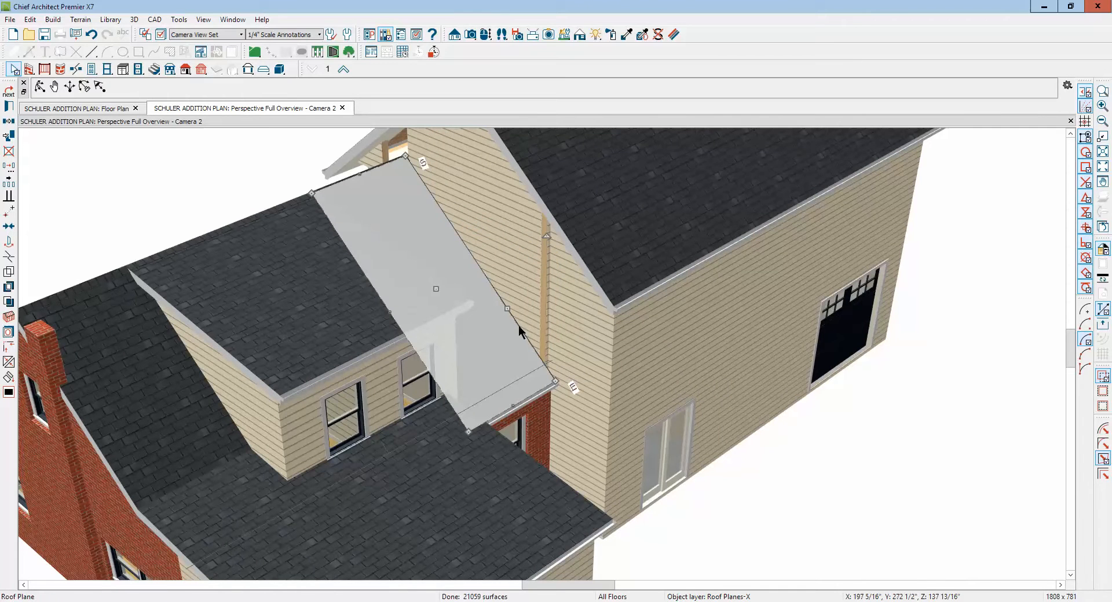
Fine-tune that roof plane's edge in small moves so it meets the addition's wall with siding along its full length.
{"action": "scroll", "coordinate": [515, 316], "scroll_direction": "up", "scroll_amount": 5}
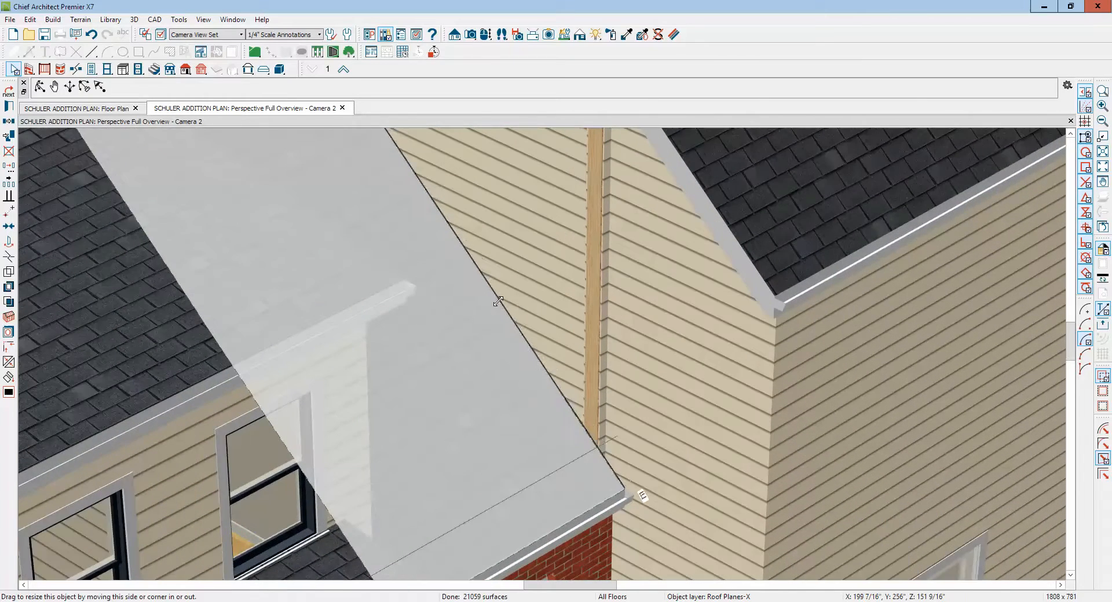
{"action": "left_click_drag", "start_coordinate": [498, 301], "coordinate": [518, 306]}
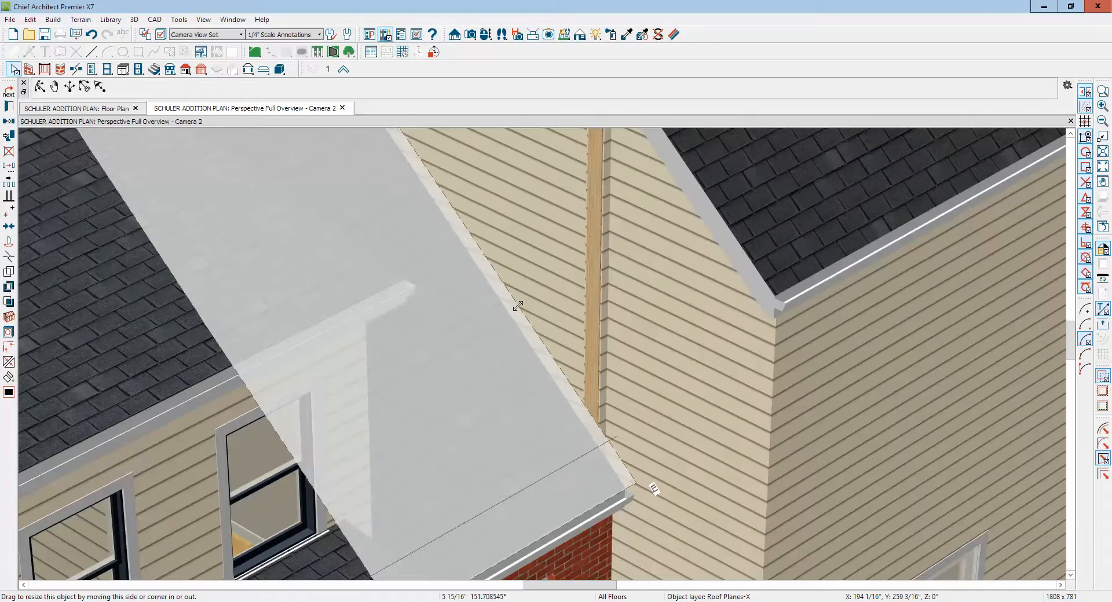
{"action": "left_click_drag", "start_coordinate": [620, 375], "coordinate": [647, 388]}
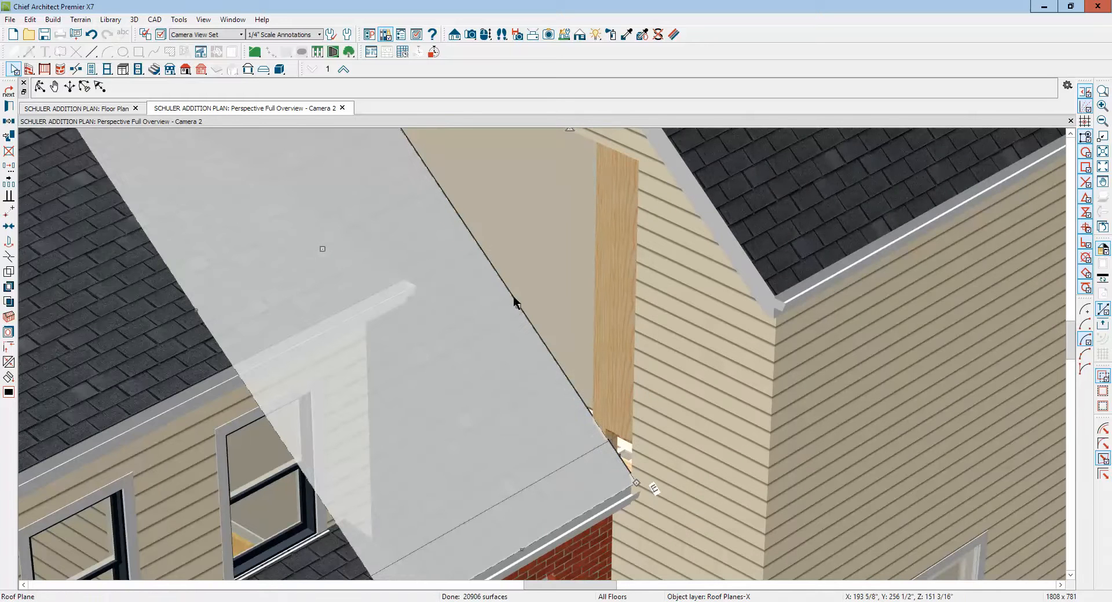
{"action": "left_click_drag", "start_coordinate": [517, 305], "coordinate": [523, 311]}
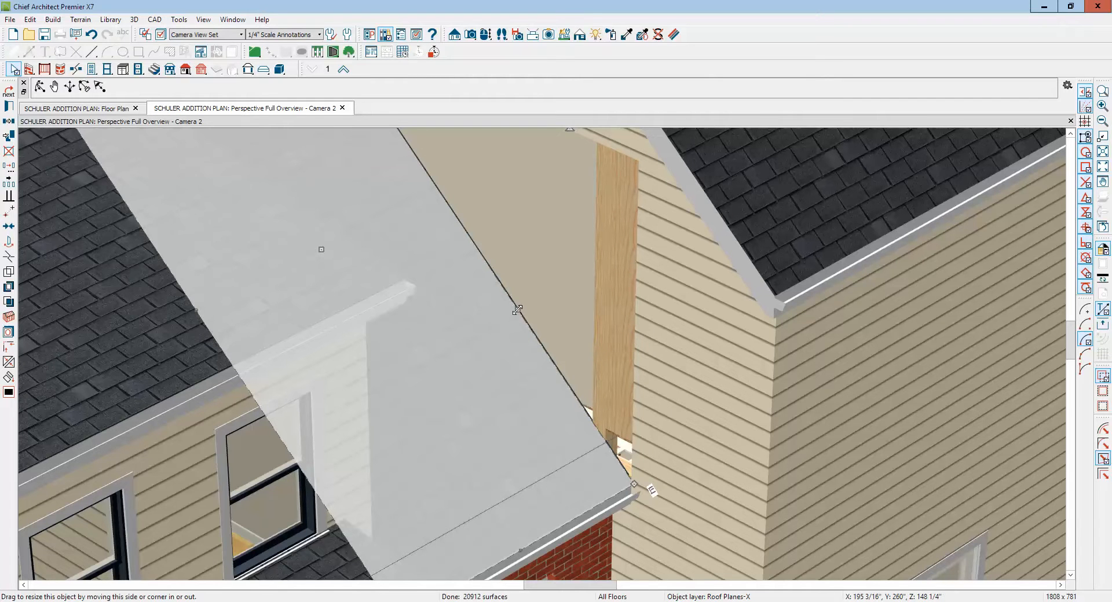
{"action": "left_click_drag", "start_coordinate": [512, 314], "coordinate": [551, 331]}
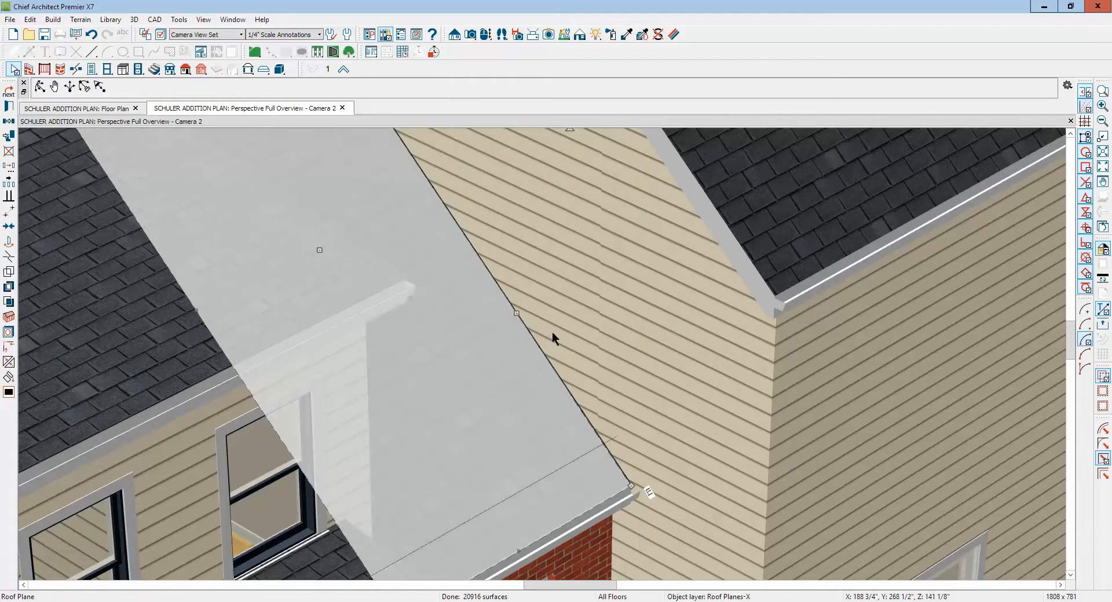
Add a break in the house's opposite roof plane edge, where the corner of the addition's garage-door wall meets it.
{"action": "scroll", "coordinate": [630, 339], "scroll_direction": "down", "scroll_amount": 6}
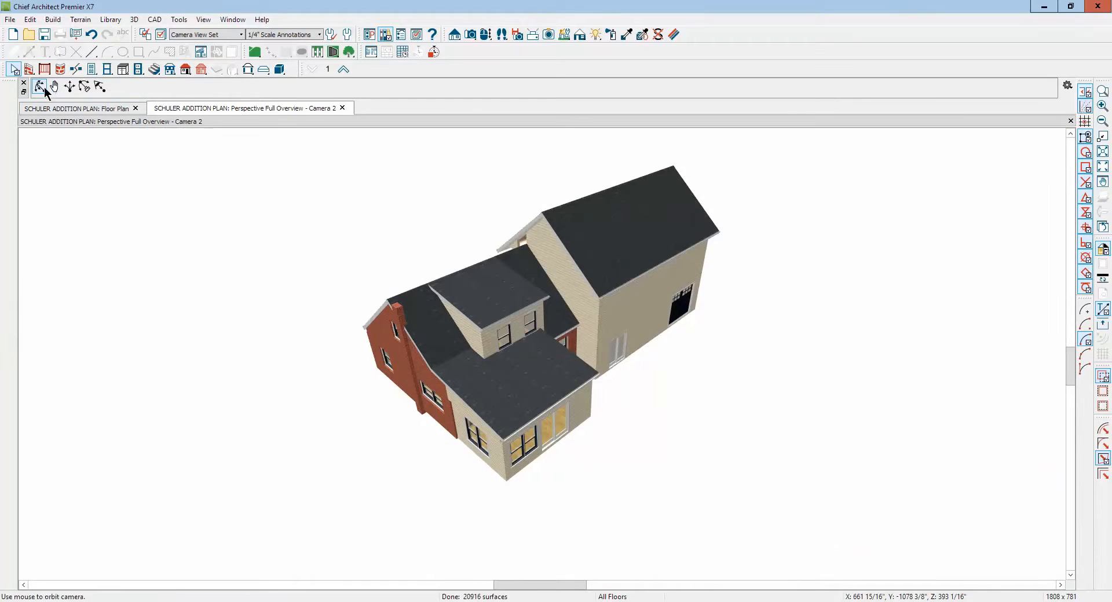
{"action": "left_click", "coordinate": [40, 87]}
{"action": "left_click_drag", "start_coordinate": [363, 261], "coordinate": [521, 236]}
{"action": "scroll", "coordinate": [531, 244], "scroll_direction": "up", "scroll_amount": 2}
{"action": "scroll", "coordinate": [531, 244], "scroll_direction": "up", "scroll_amount": 5}
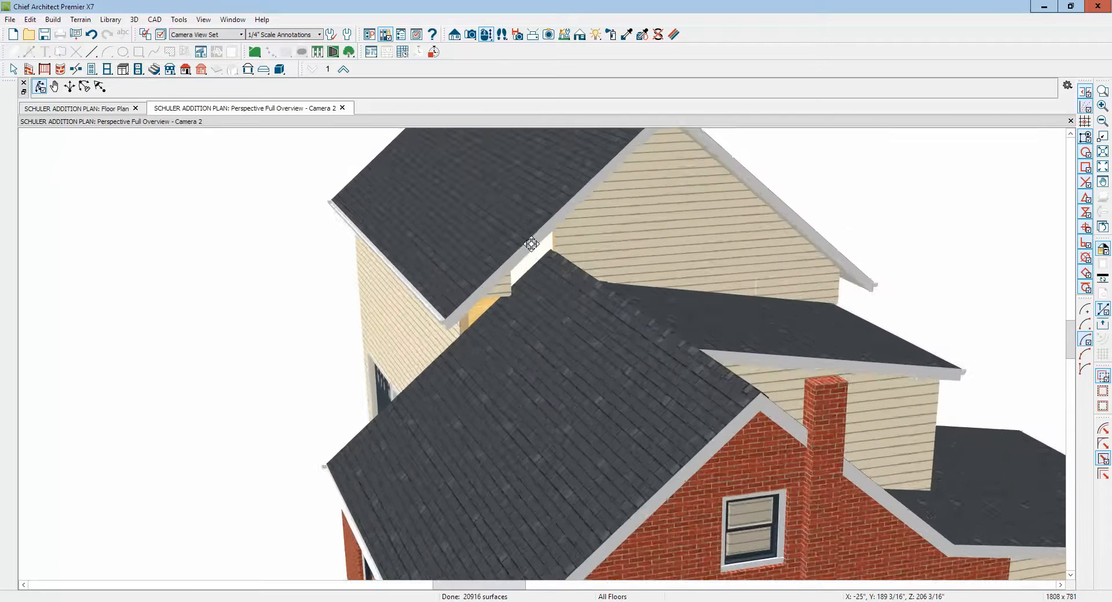
{"action": "key", "text": "space"}
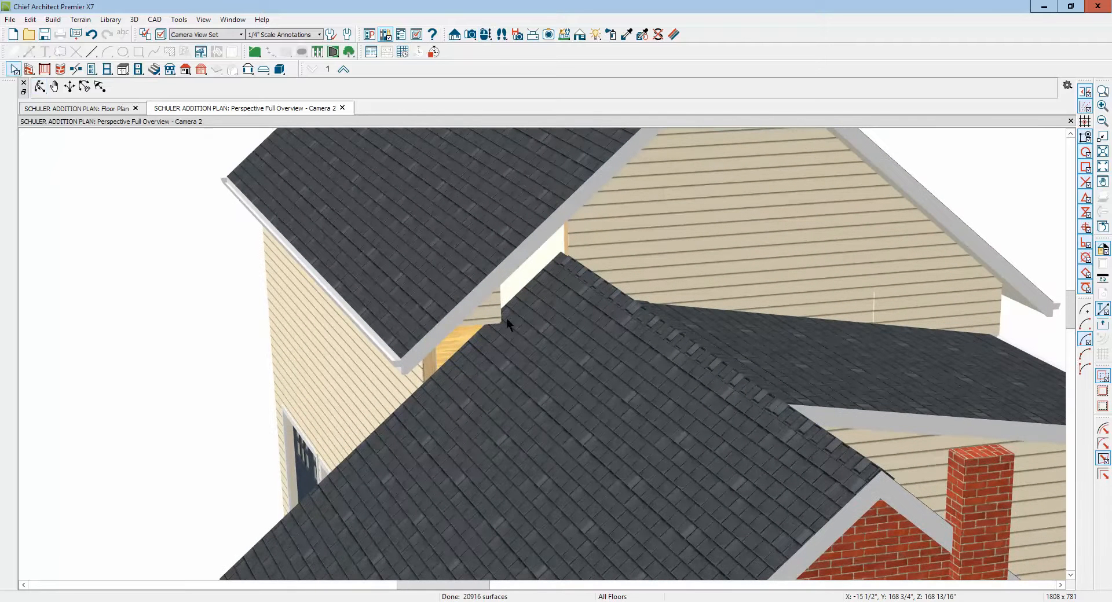
{"action": "left_click", "coordinate": [471, 355]}
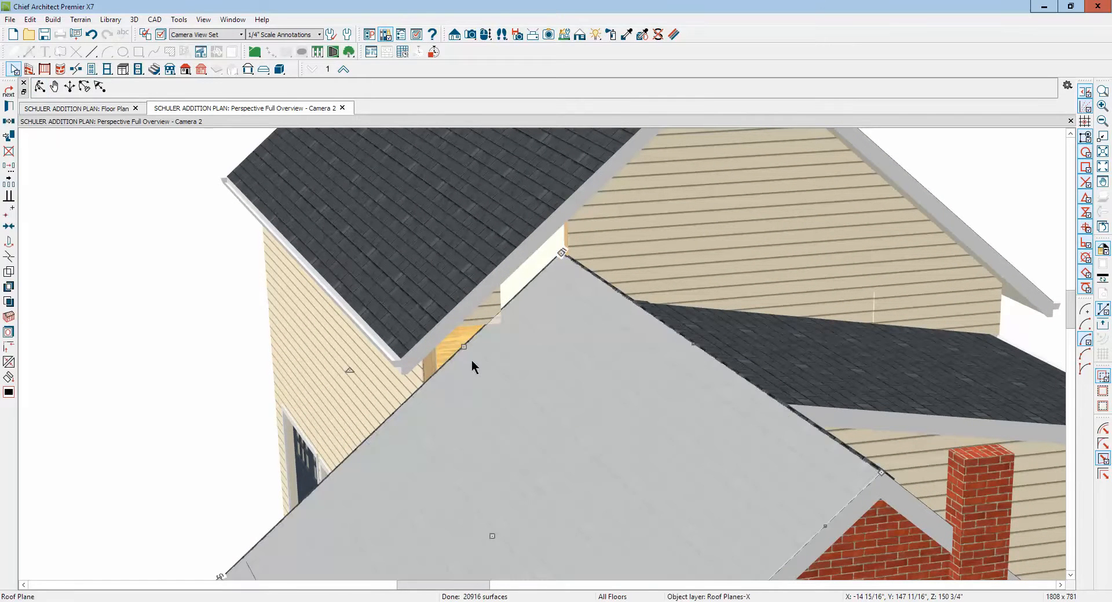
{"action": "left_click", "coordinate": [9, 257]}
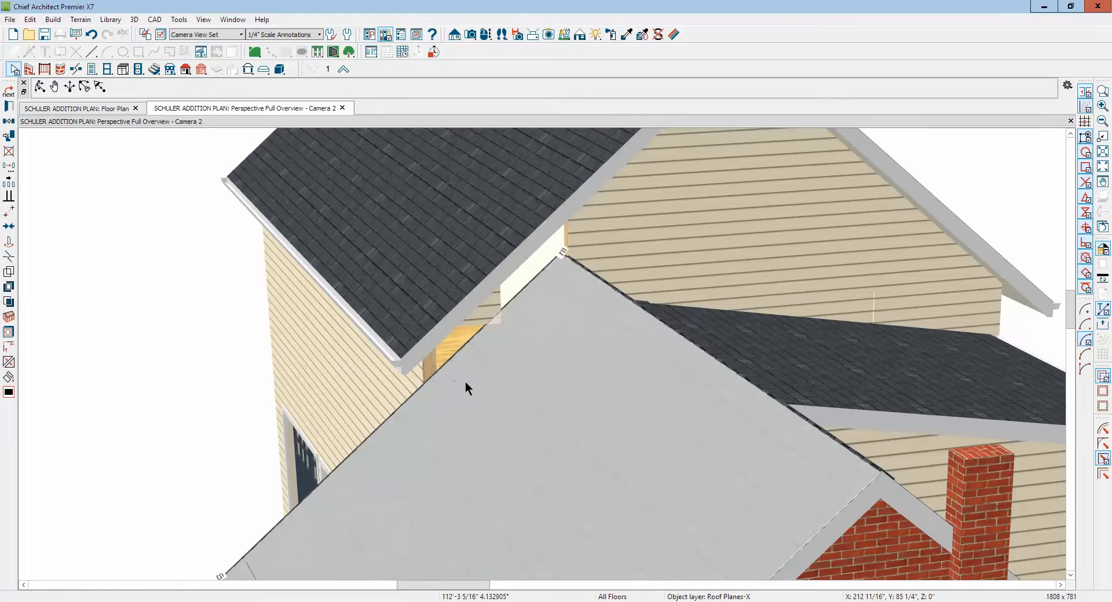
{"action": "left_click", "coordinate": [423, 383]}
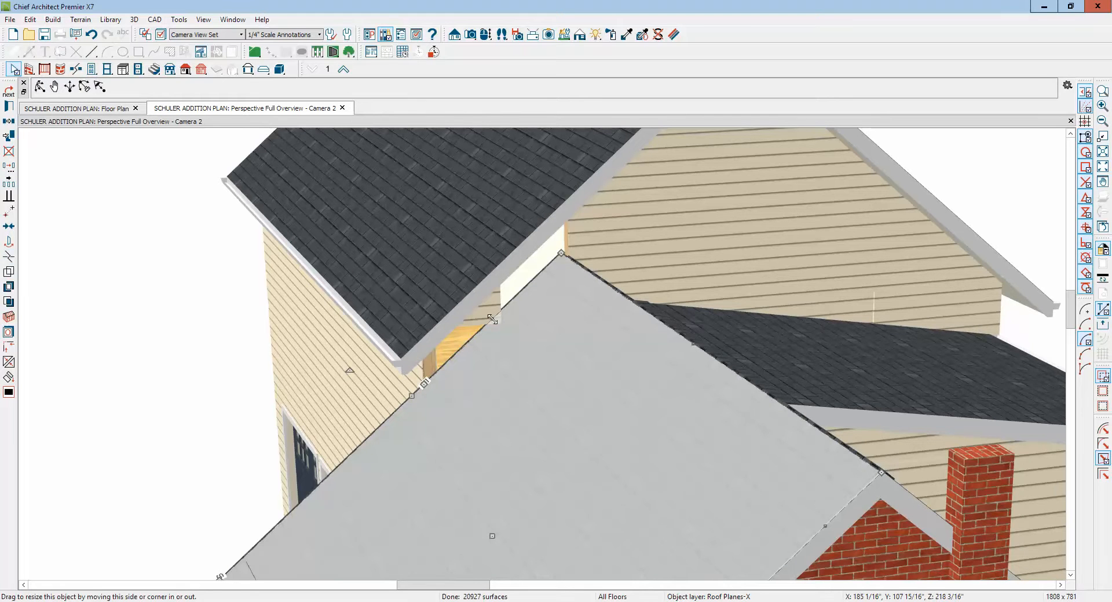
Pull the upper segment of that broken roof edge back in small moves until siding fills the addition's open gable wall.
{"action": "left_click_drag", "start_coordinate": [492, 320], "coordinate": [493, 325]}
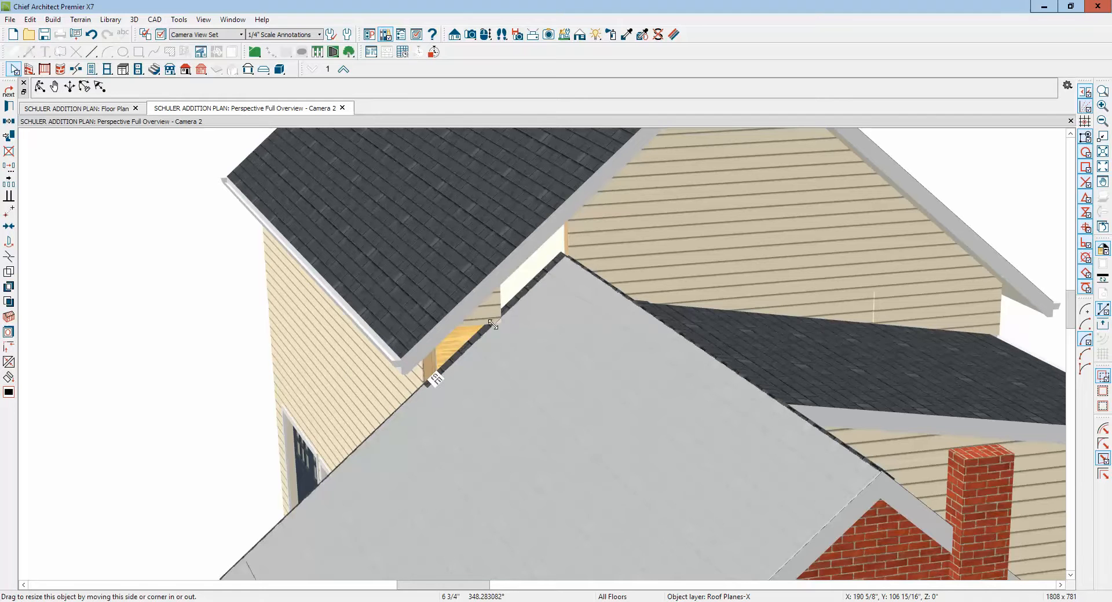
{"action": "left_click_drag", "start_coordinate": [598, 360], "coordinate": [595, 360]}
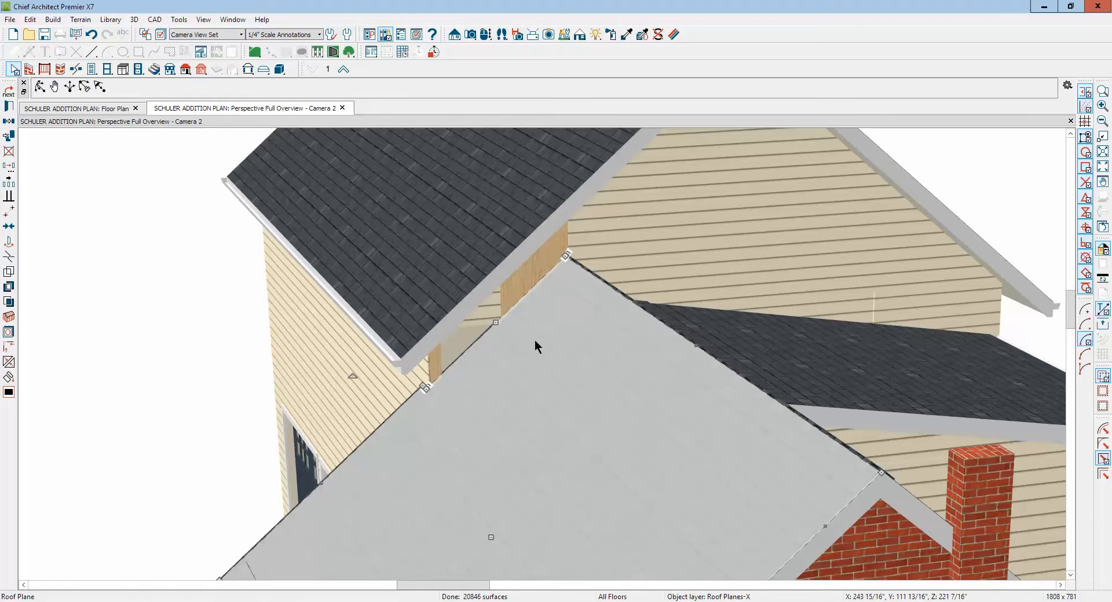
{"action": "left_click_drag", "start_coordinate": [493, 325], "coordinate": [495, 328]}
{"action": "left_click_drag", "start_coordinate": [693, 360], "coordinate": [695, 367]}
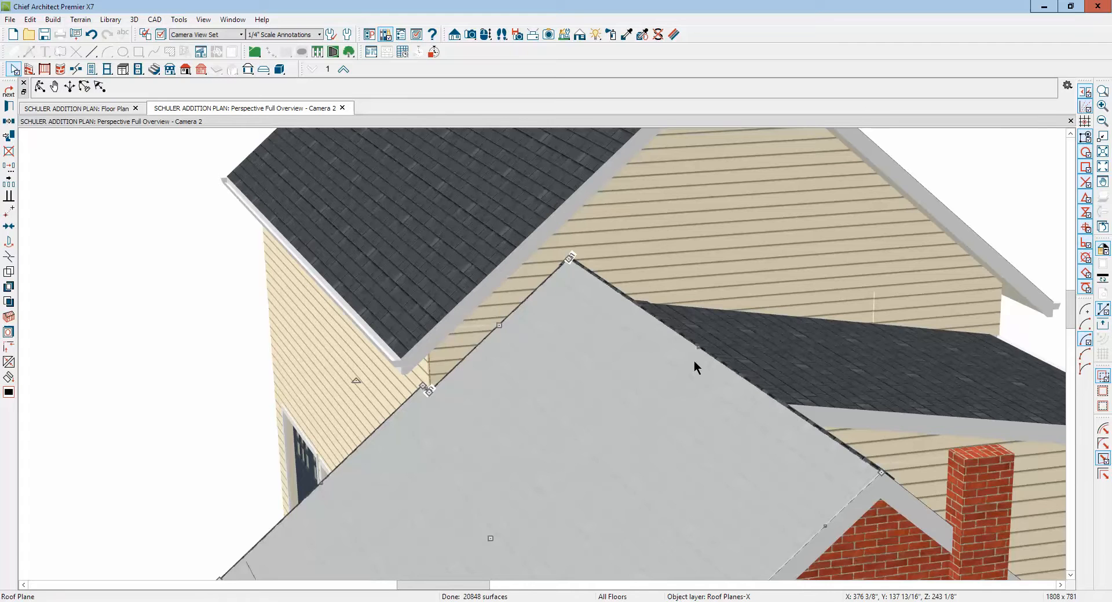
{"action": "key", "text": "Escape"}
Inspect the addition's exterior from its gable end and garage-door side, and close the 3D overview.
{"action": "scroll", "coordinate": [677, 347], "scroll_direction": "down", "scroll_amount": 8}
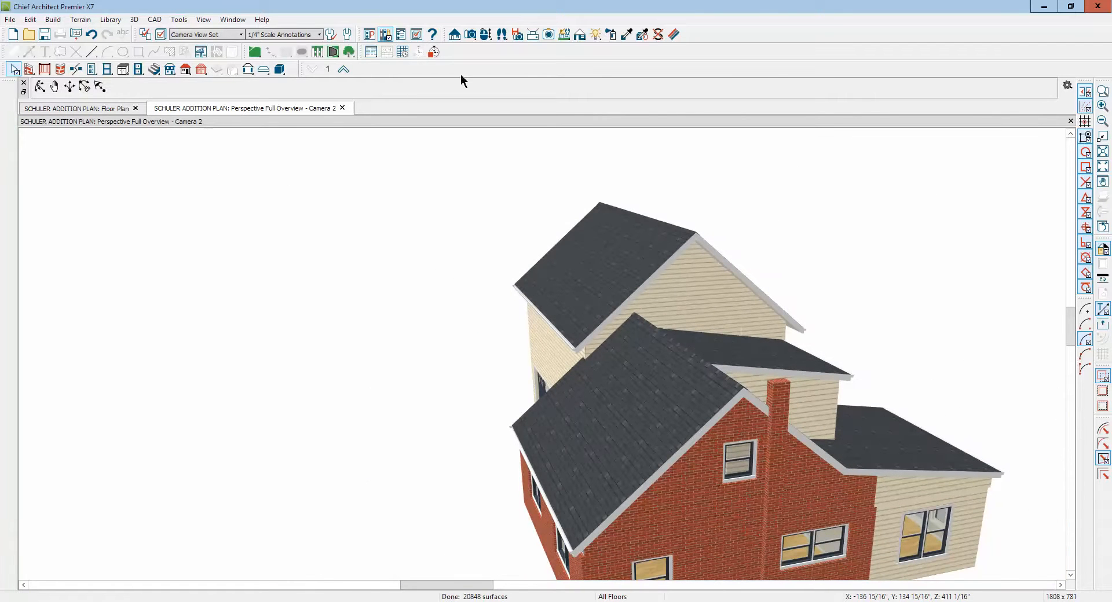
{"action": "left_click", "coordinate": [40, 87]}
{"action": "left_click_drag", "start_coordinate": [429, 411], "coordinate": [750, 395]}
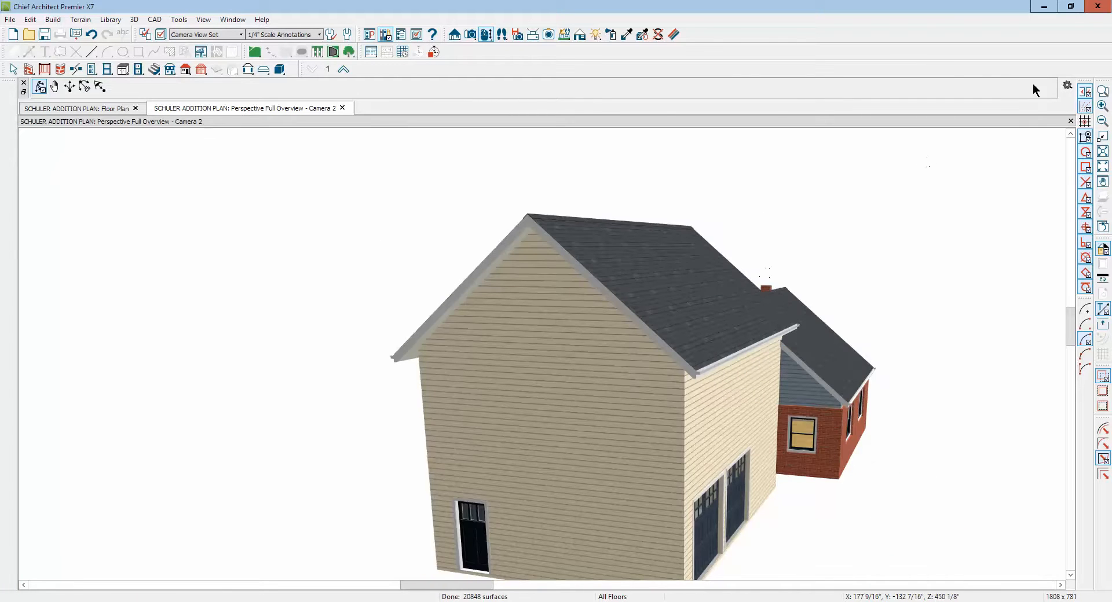
{"action": "left_click", "coordinate": [1069, 122]}
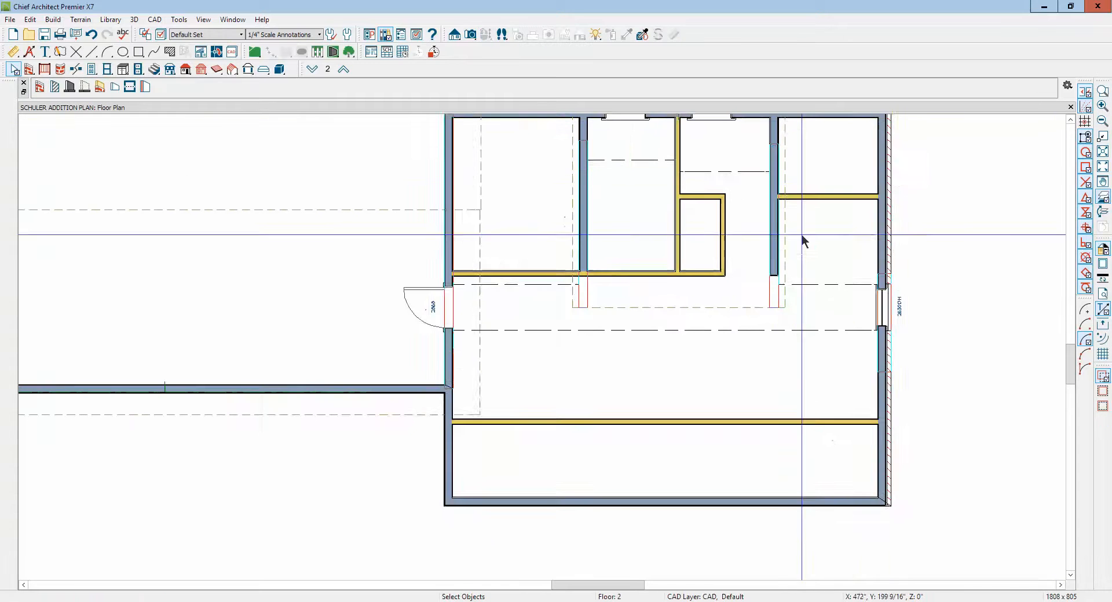
View the addition's second-floor room with a full camera aimed inward from beside the connecting door, and close the view.
{"action": "scroll", "coordinate": [801, 234], "scroll_direction": "down", "scroll_amount": 3}
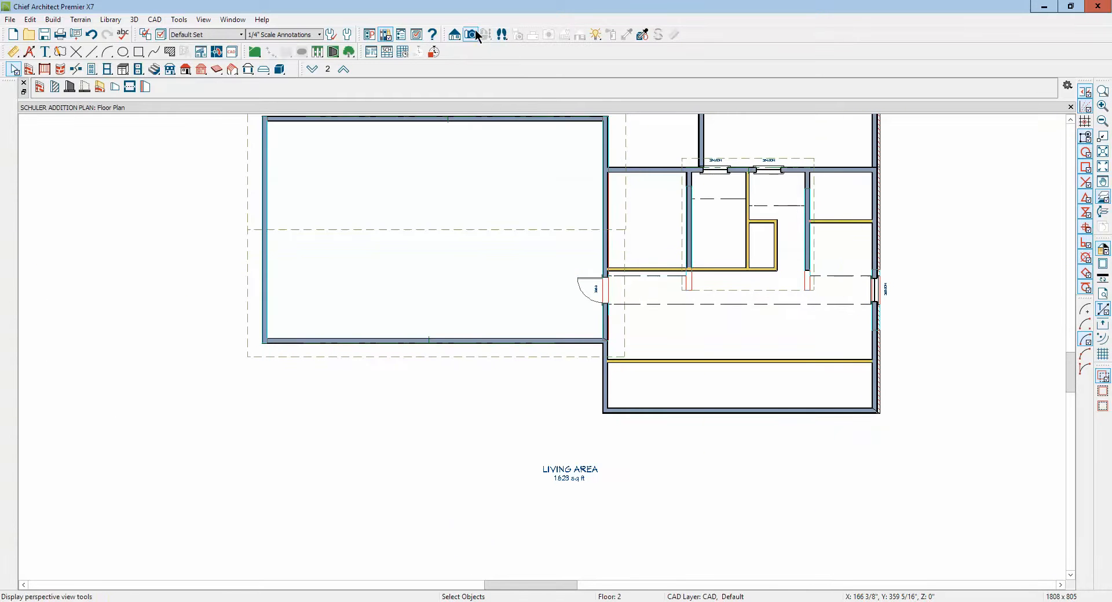
{"action": "left_click_drag", "start_coordinate": [583, 315], "coordinate": [486, 273]}
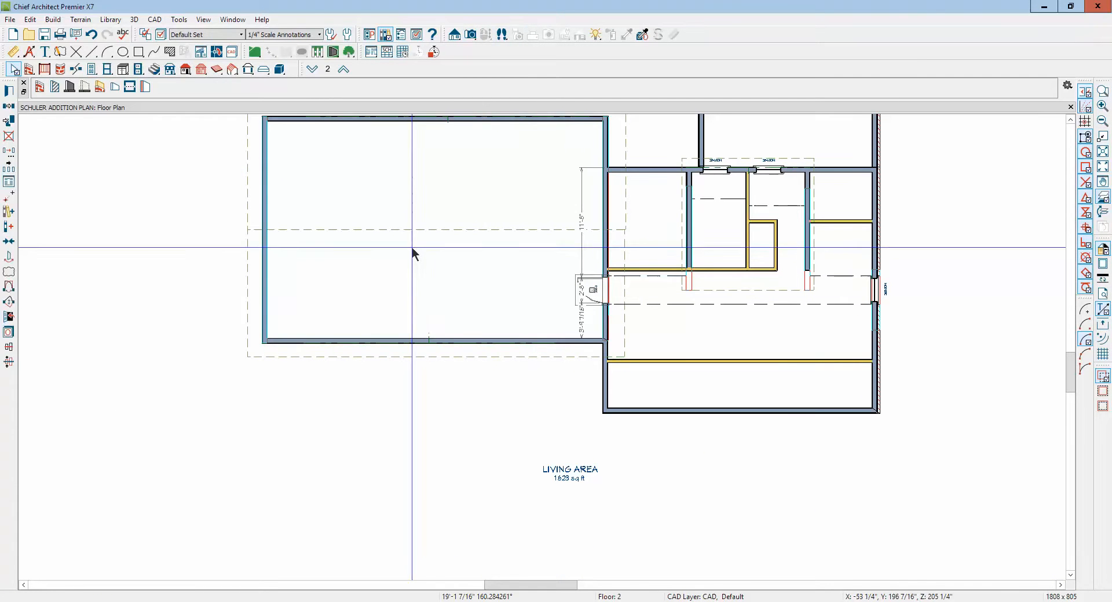
{"action": "left_click", "coordinate": [469, 35]}
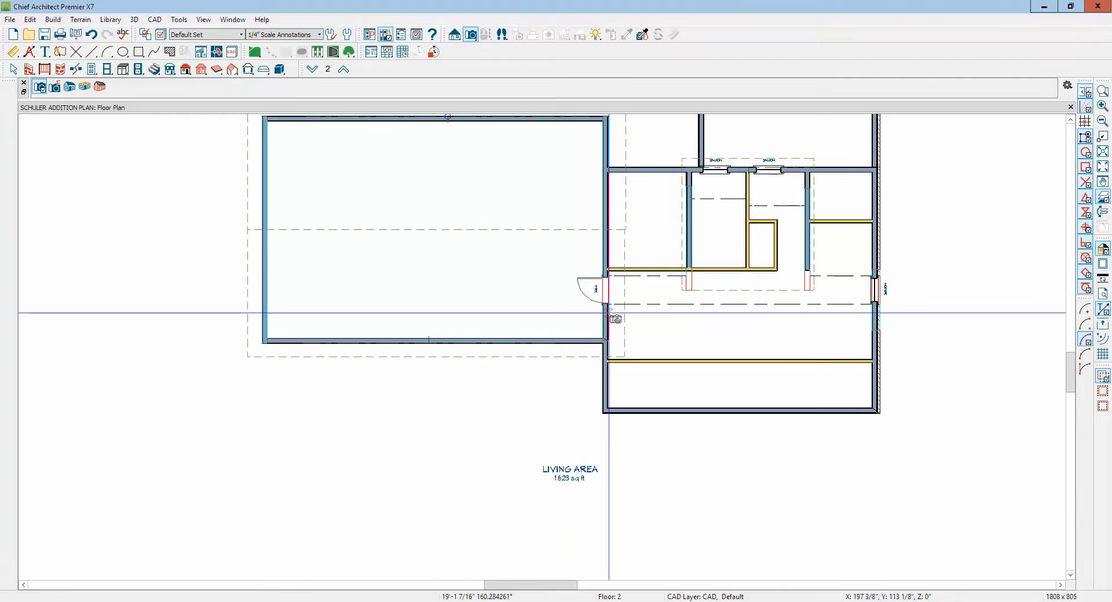
{"action": "left_click_drag", "start_coordinate": [576, 309], "coordinate": [353, 242]}
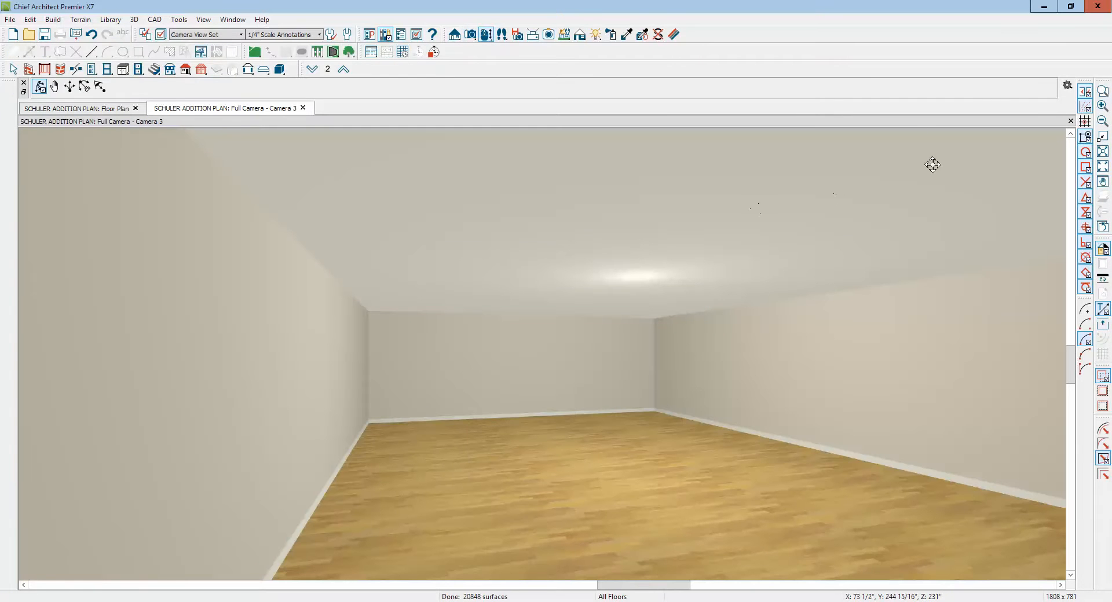
{"action": "left_click", "coordinate": [1070, 122]}
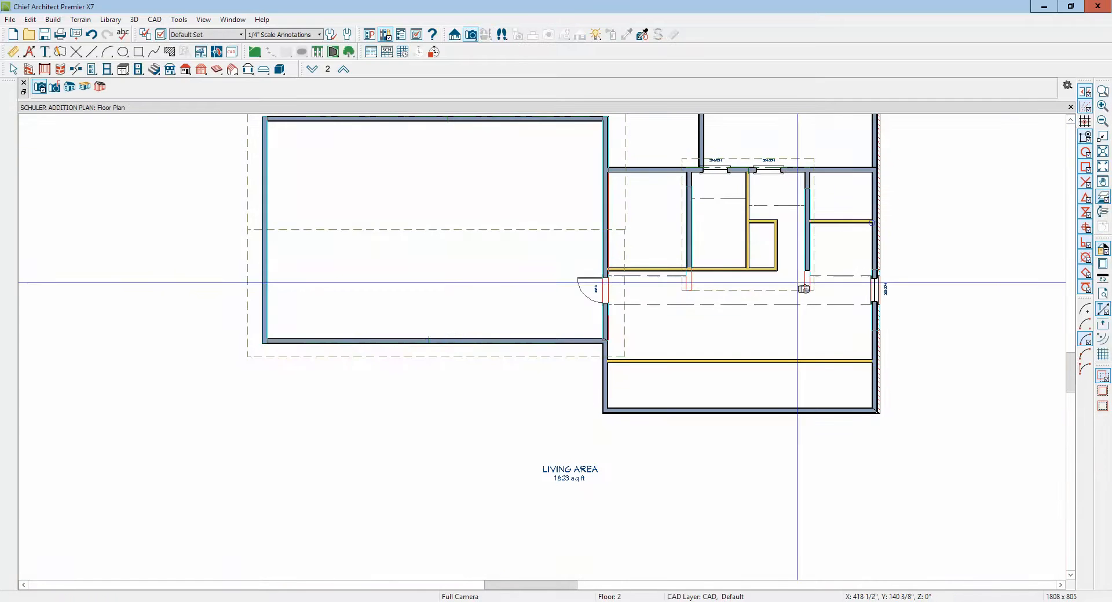
{"action": "key", "text": "space"}
{"action": "left_click", "coordinate": [480, 351]}
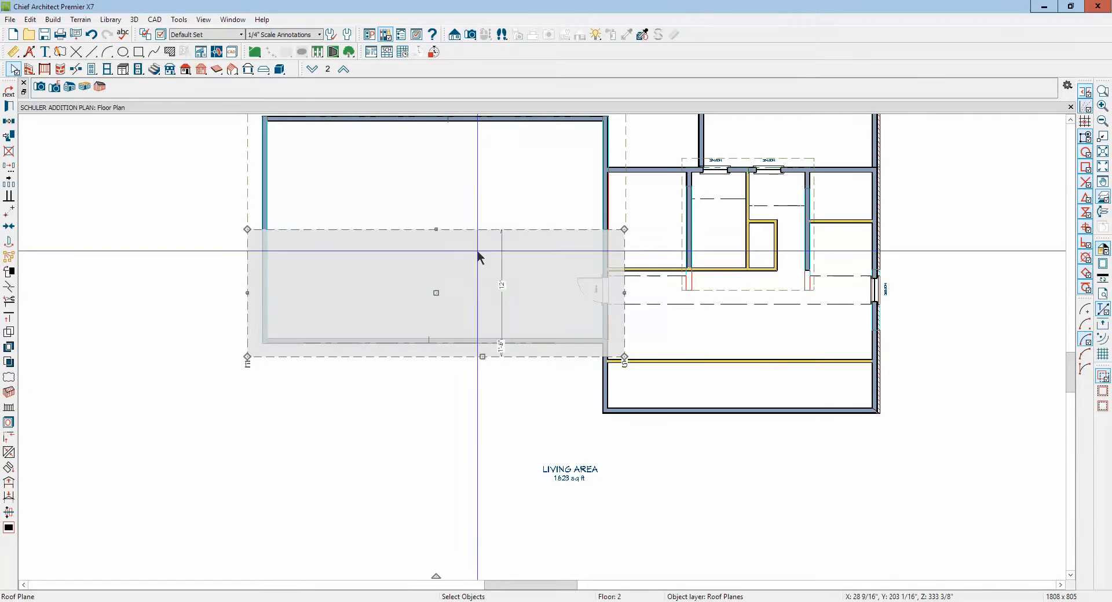
{"action": "left_click", "coordinate": [507, 447]}
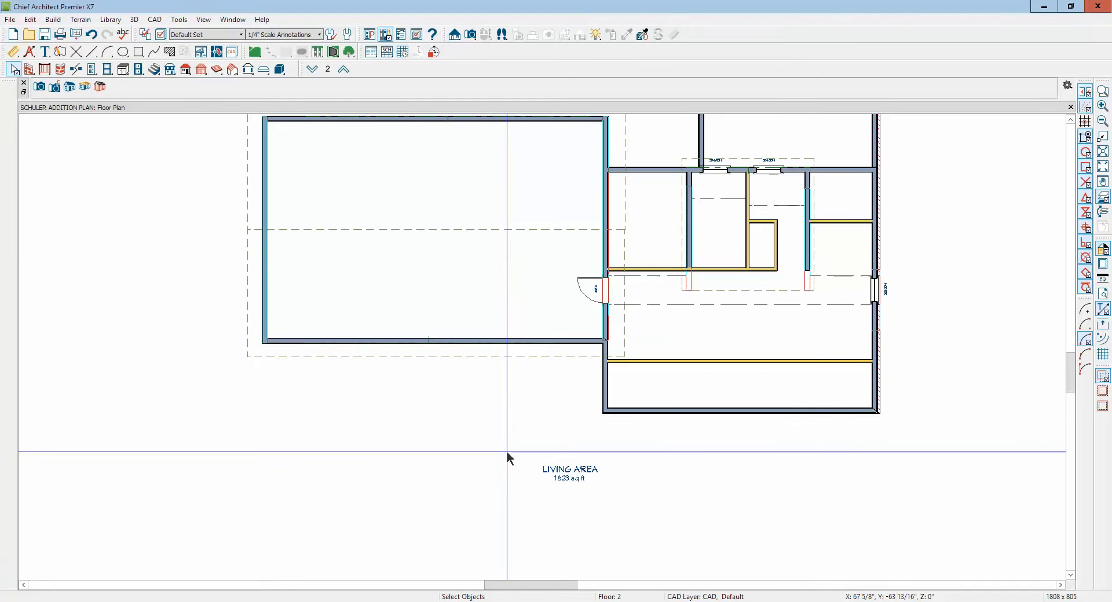